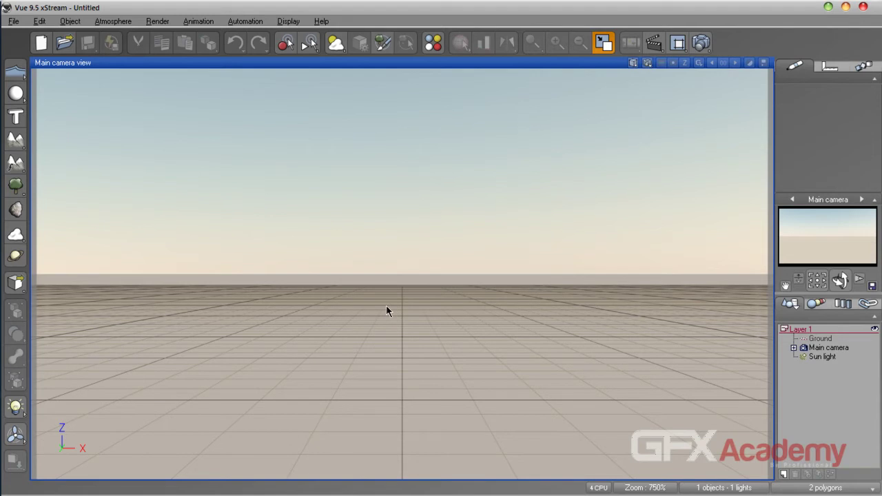
# Step: Add a sphere to the scene and move it back along the depth axis until it fits entirely within the camera view
pyautogui.click(15, 93)
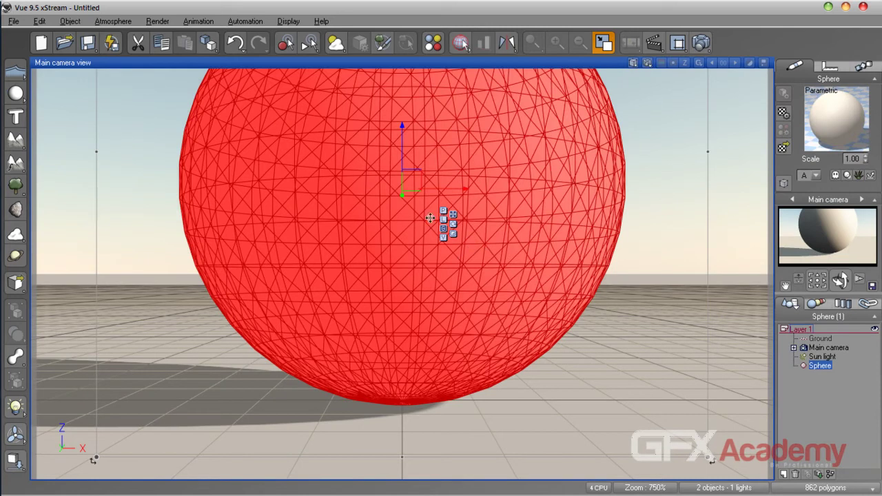
pyautogui.moveTo(402, 200); pyautogui.dragTo(392, 447)
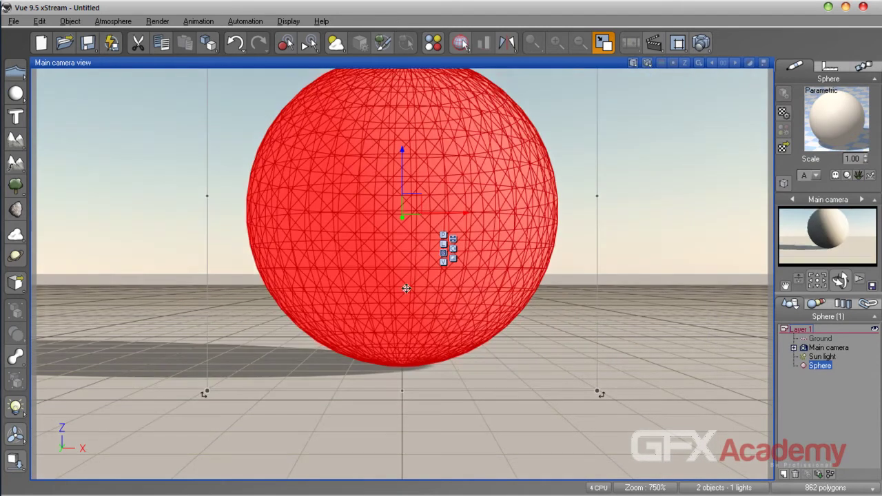
pyautogui.moveTo(402, 220); pyautogui.dragTo(400, 310)
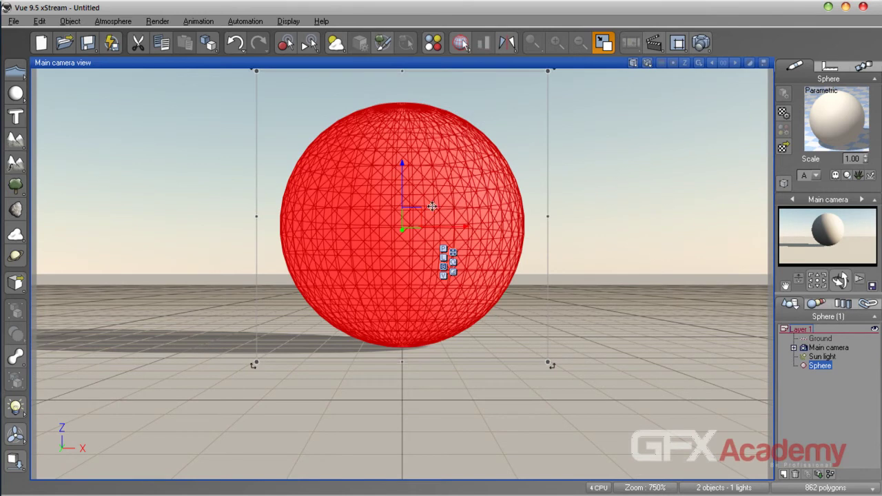
# Step: Open the sphere's material for advanced editing and change its type to Mixed material, showing the materials to mix
pyautogui.doubleClick(842, 106)
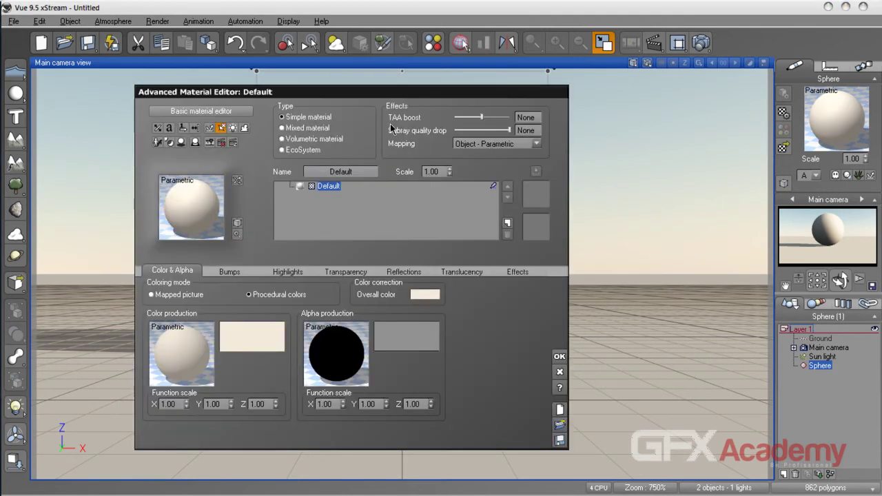
pyautogui.moveTo(379, 94); pyautogui.dragTo(666, 81)
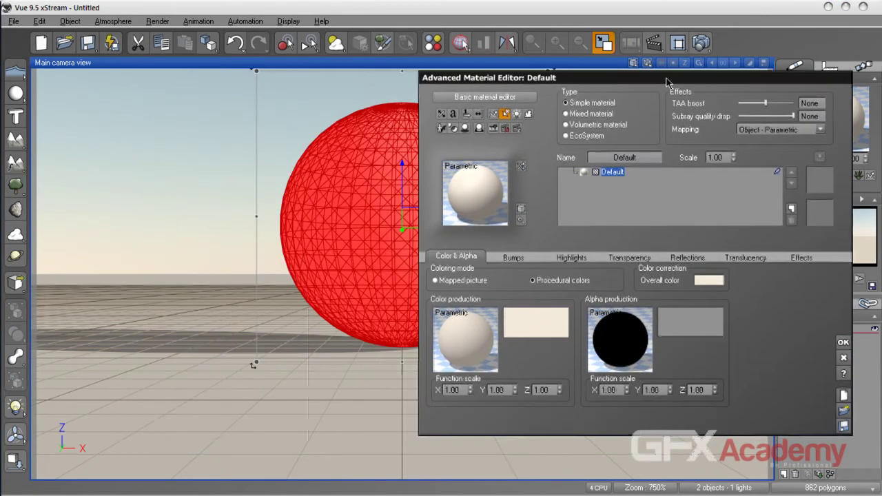
pyautogui.click(453, 333)
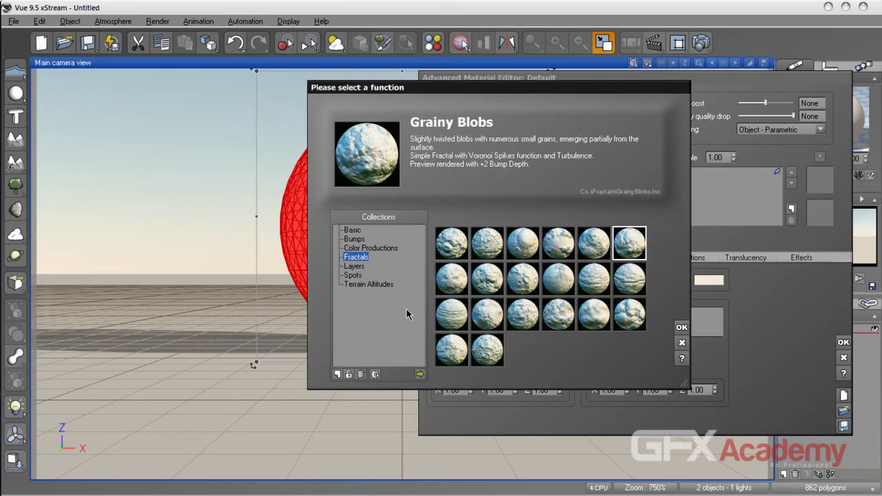
pyautogui.click(681, 344)
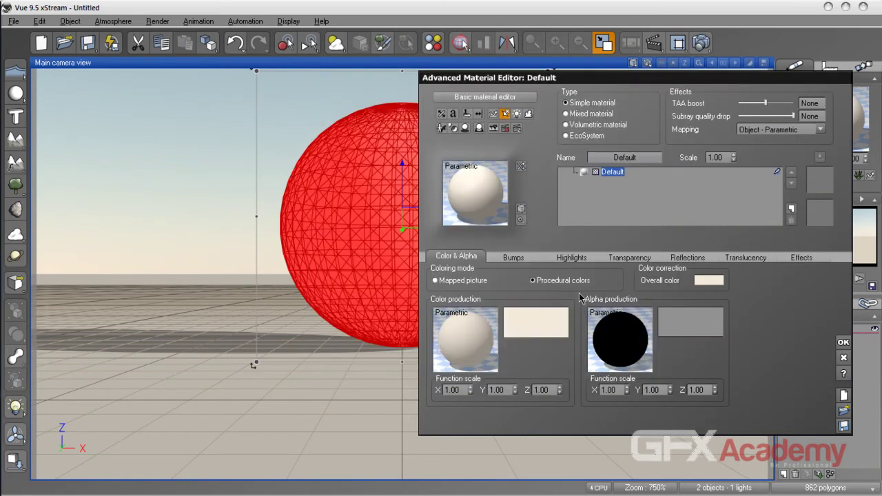
pyautogui.click(566, 113)
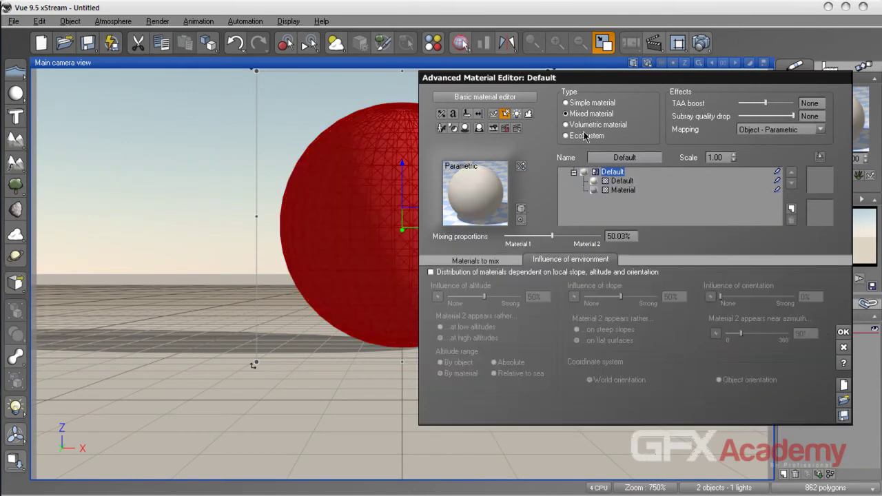
pyautogui.click(502, 265)
pyautogui.doubleClick(459, 333)
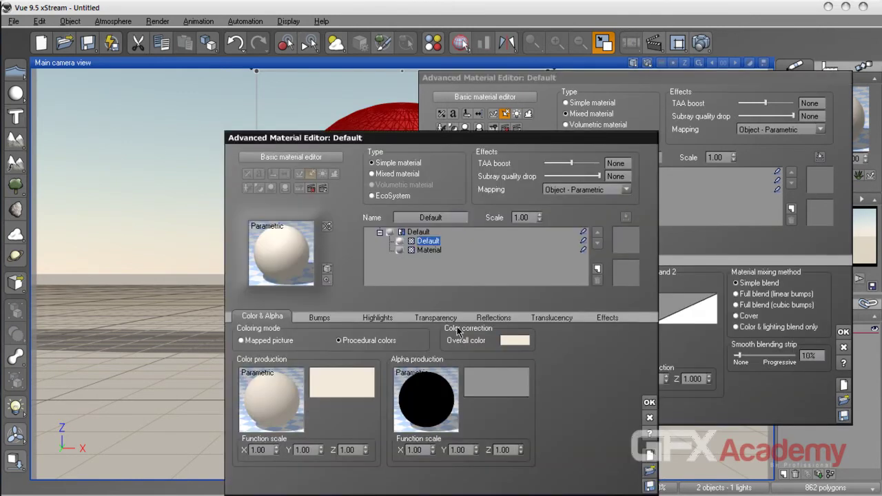
pyautogui.moveTo(450, 142); pyautogui.dragTo(355, 105)
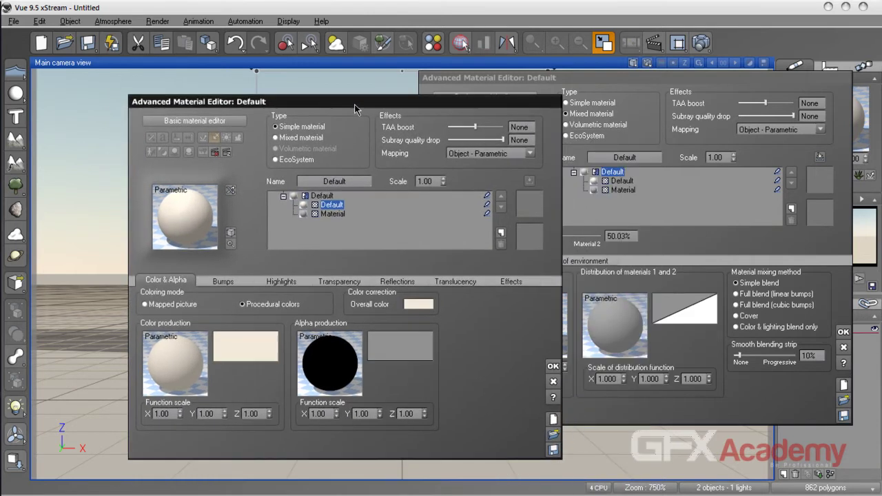
pyautogui.click(554, 382)
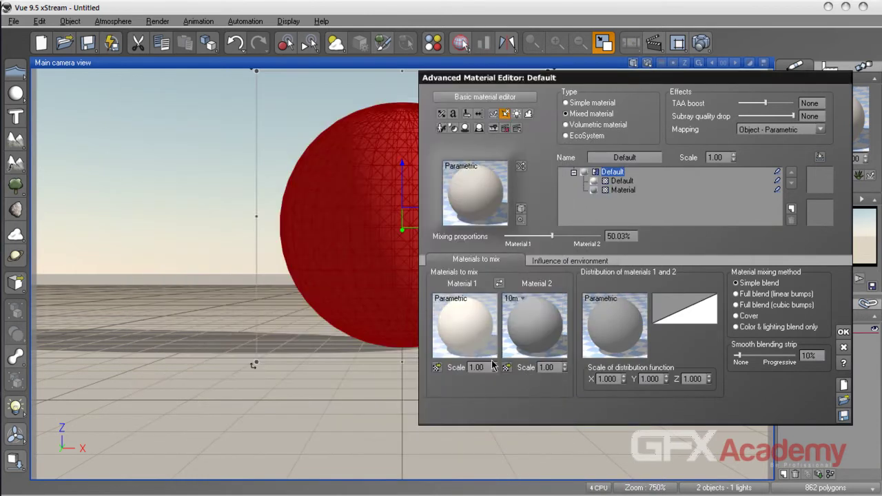
# Step: Load Rock 2 from the Displacement Materials collection as Material 1 of the mix
pyautogui.click(441, 368)
pyautogui.click(397, 259)
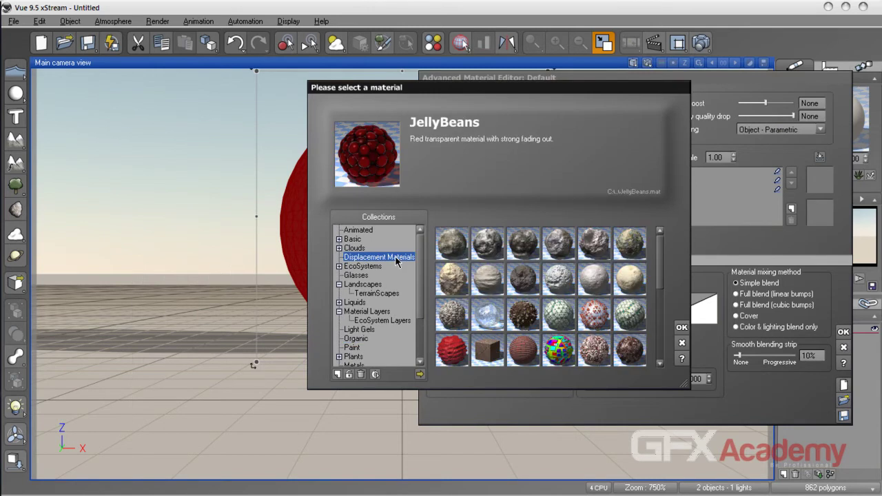
pyautogui.click(488, 243)
pyautogui.click(683, 329)
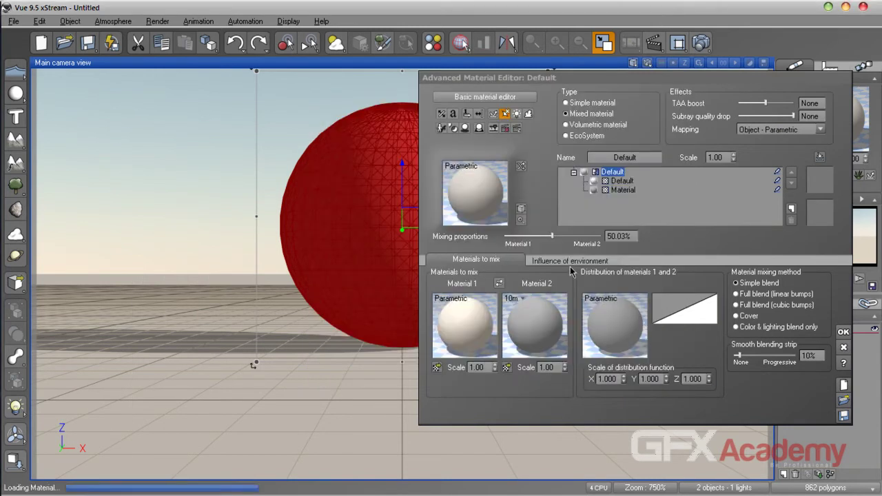
# Step: Load Old Rocks from the Displacement Materials collection as Material 2 of the mix
pyautogui.moveTo(564, 78); pyautogui.dragTo(242, 94)
pyautogui.doubleClick(215, 364)
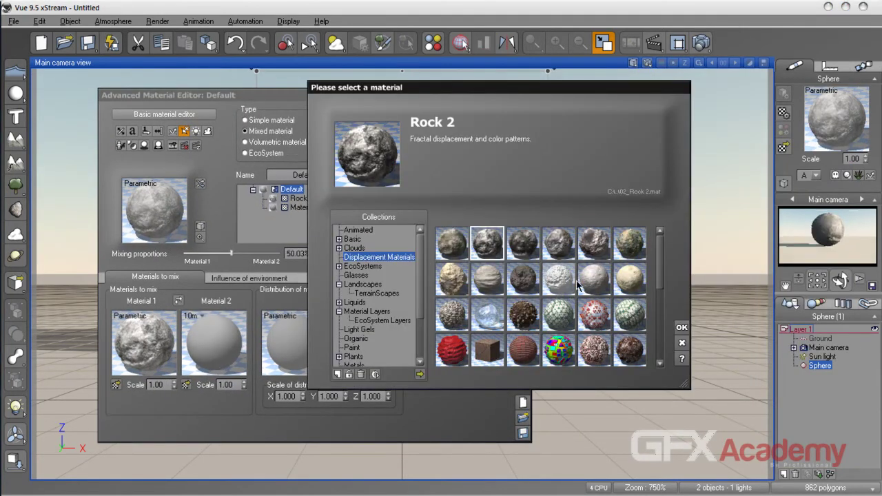
pyautogui.click(630, 244)
pyautogui.click(682, 328)
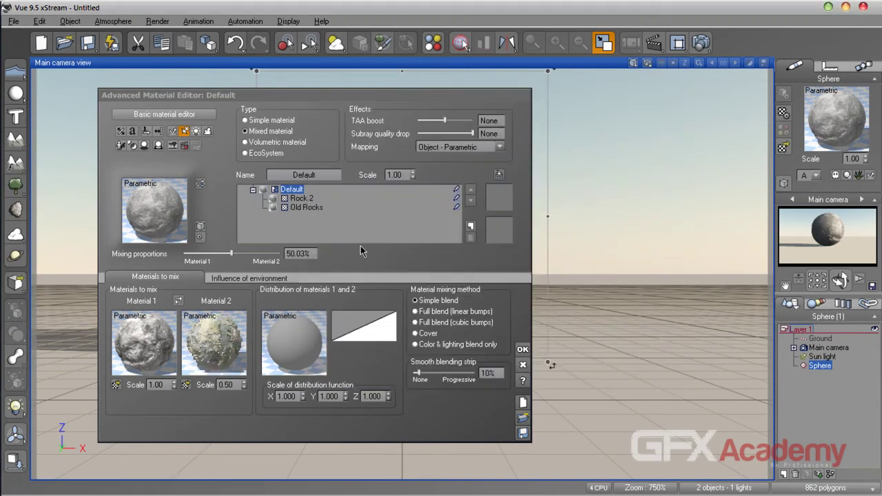
# Step: Set the material mixing method to Cover and the smooth blending strip to 28%
pyautogui.moveTo(273, 95); pyautogui.dragTo(522, 84)
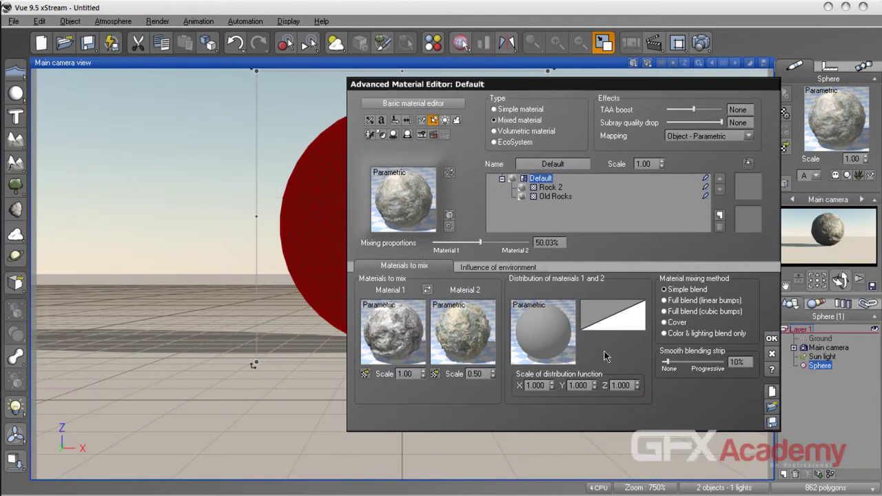
pyautogui.click(671, 321)
pyautogui.moveTo(666, 361); pyautogui.dragTo(681, 362)
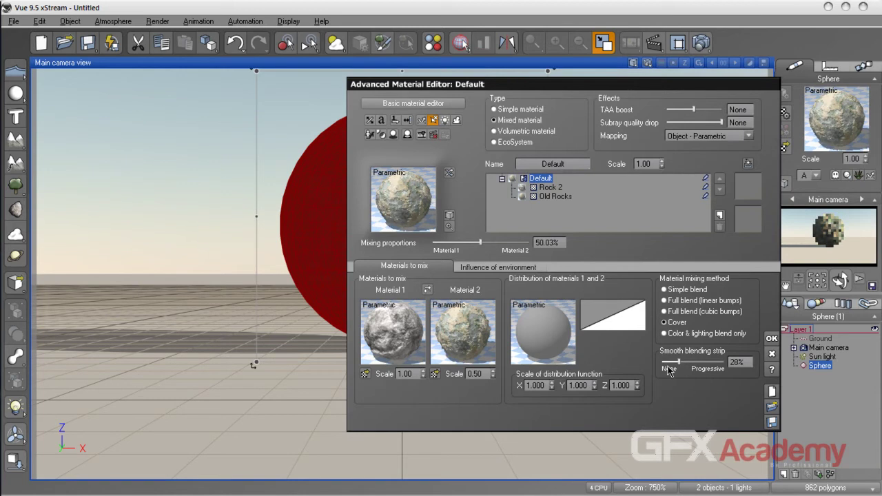
# Step: Enable environment-dependent material distribution with altitude influence 83%, orientation influence 25% and azimuth 171°
pyautogui.click(491, 269)
pyautogui.click(378, 279)
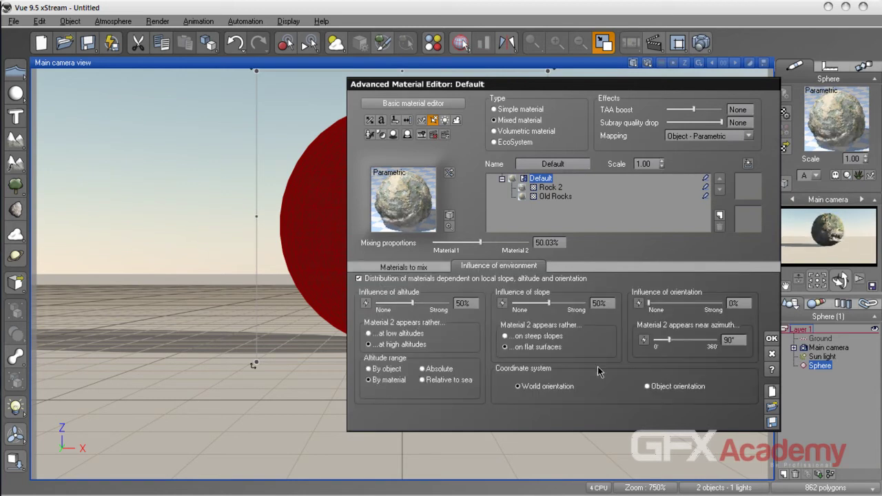
pyautogui.moveTo(413, 303); pyautogui.dragTo(436, 305)
pyautogui.moveTo(658, 304); pyautogui.dragTo(674, 306)
pyautogui.moveTo(668, 341); pyautogui.dragTo(682, 340)
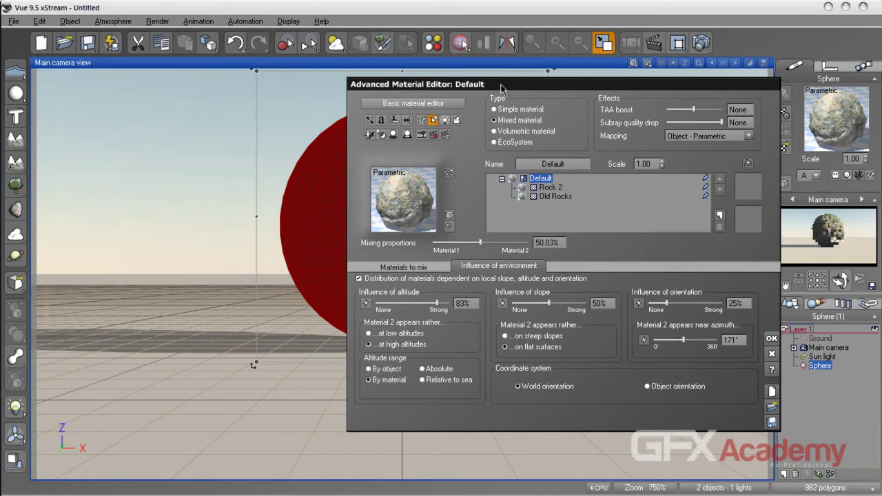
pyautogui.moveTo(502, 84); pyautogui.dragTo(424, 105)
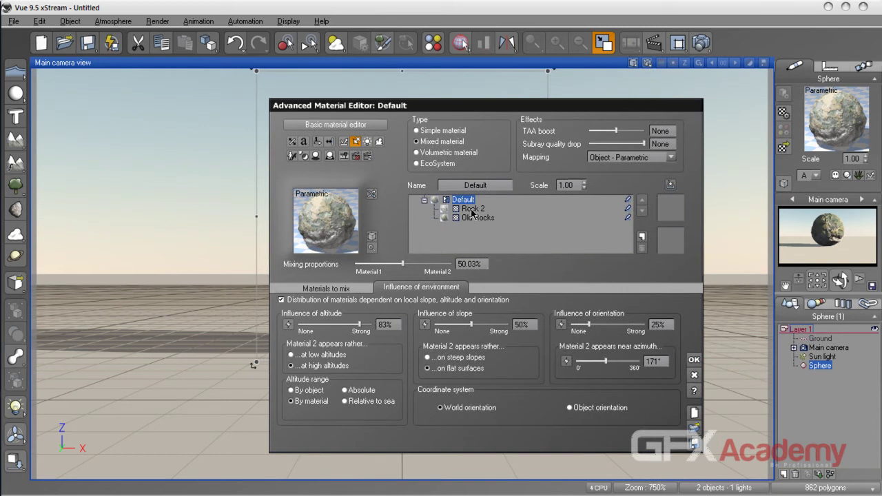
pyautogui.click(472, 209)
pyautogui.click(475, 218)
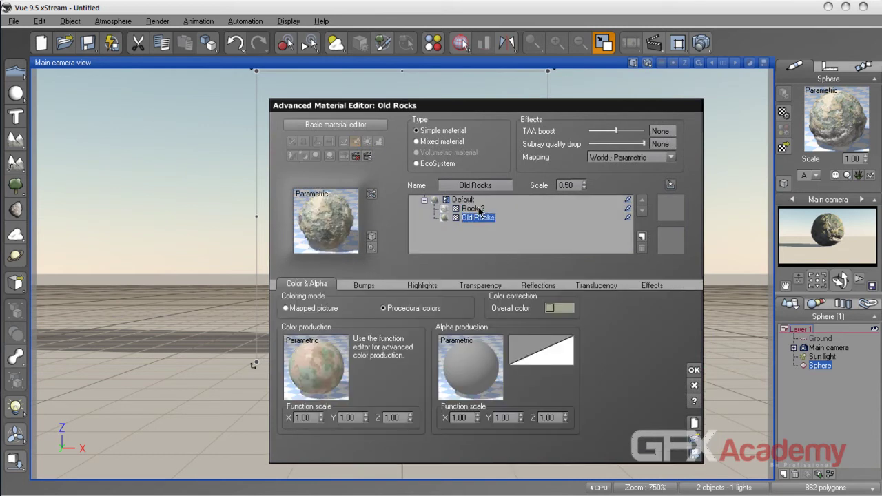
pyautogui.click(474, 208)
pyautogui.click(474, 200)
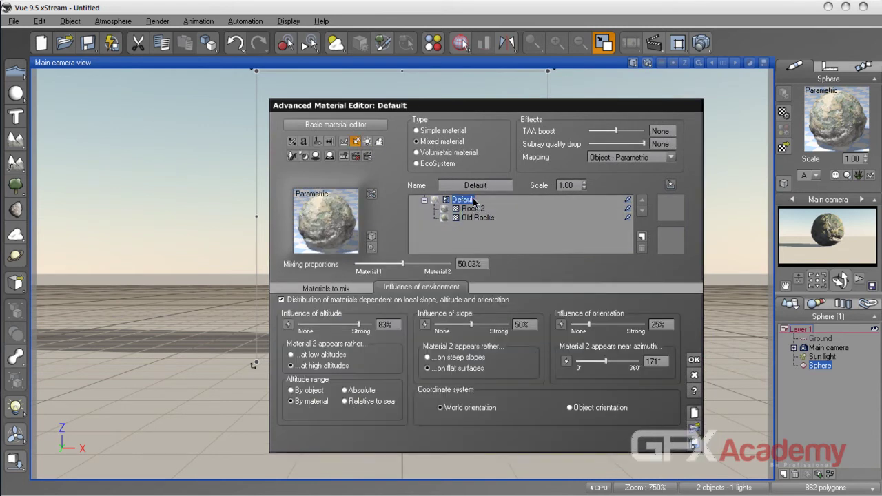
# Step: Load the second function in the second row of the Fractals collection as the distribution function of materials 1 and 2
pyautogui.click(327, 286)
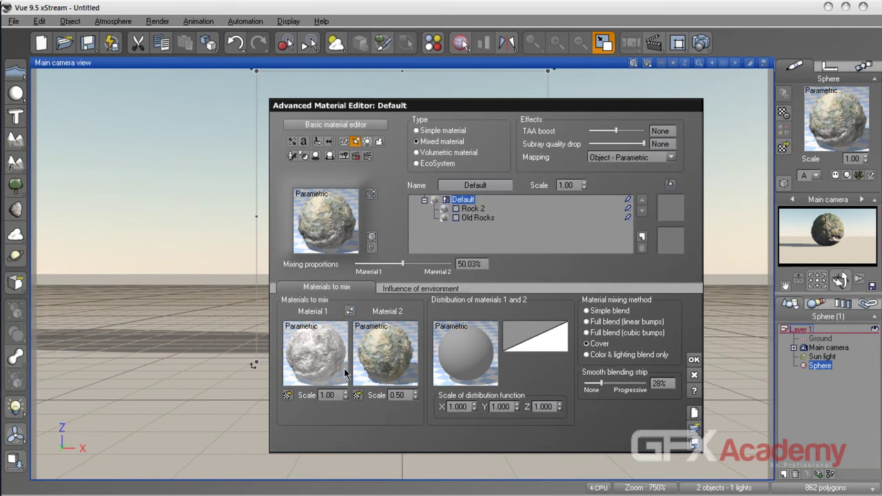
pyautogui.rightClick(462, 356)
pyautogui.click(491, 419)
pyautogui.click(447, 248)
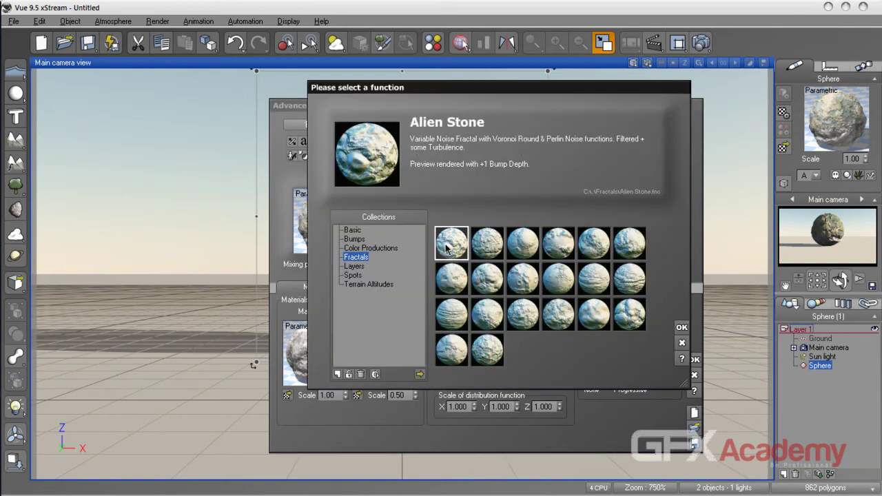
pyautogui.click(487, 279)
pyautogui.click(681, 327)
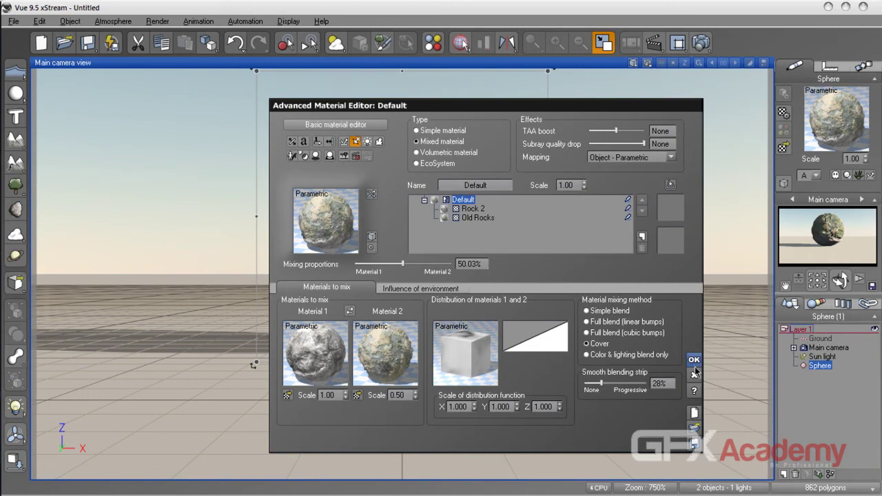
# Step: Apply the mixed material with its mixing proportions set to 28.55% and render the main camera view
pyautogui.moveTo(401, 265)
pyautogui.mouseDown()
pyautogui.moveTo(391, 266)
pyautogui.moveTo(411, 264)
pyautogui.moveTo(383, 264)
pyautogui.mouseUp()
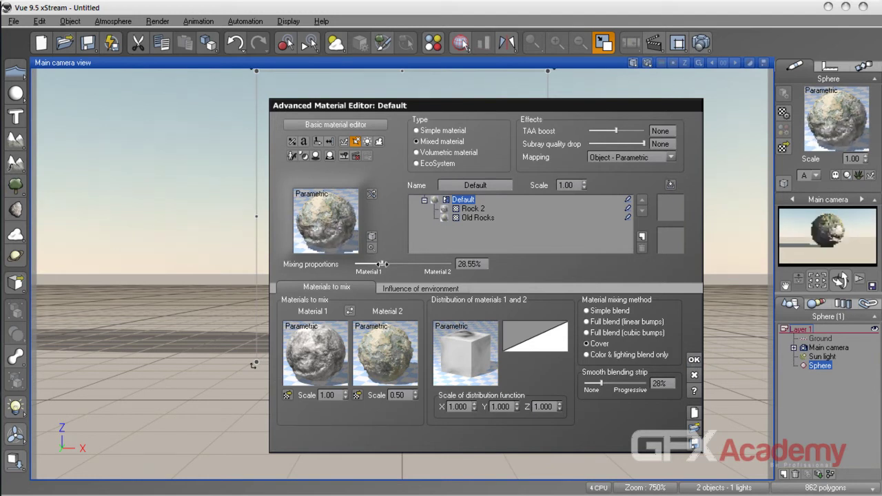
pyautogui.click(695, 360)
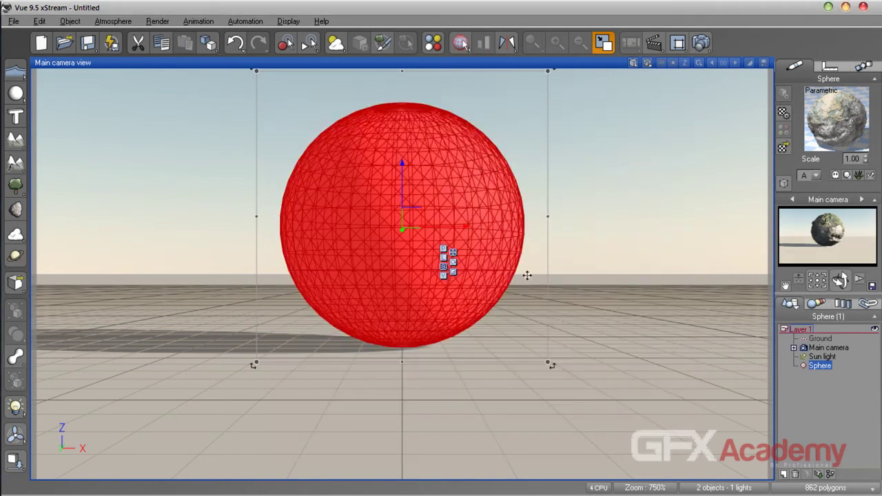
pyautogui.click(616, 207)
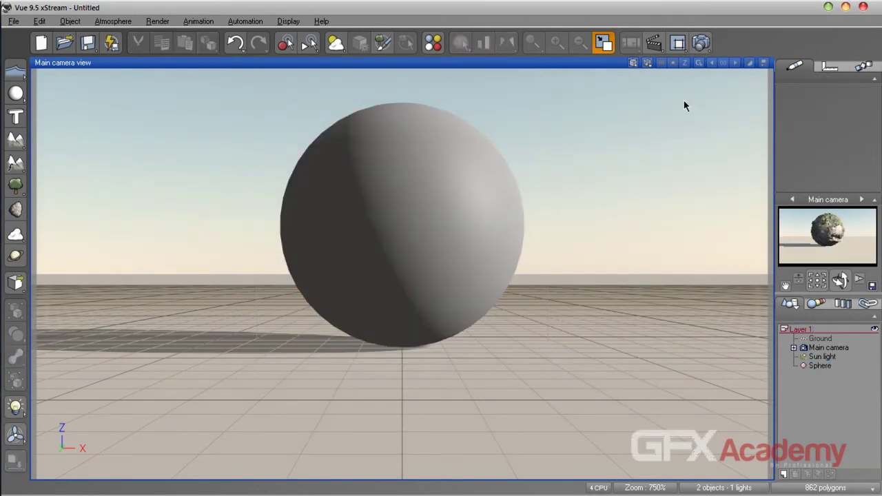
pyautogui.click(648, 63)
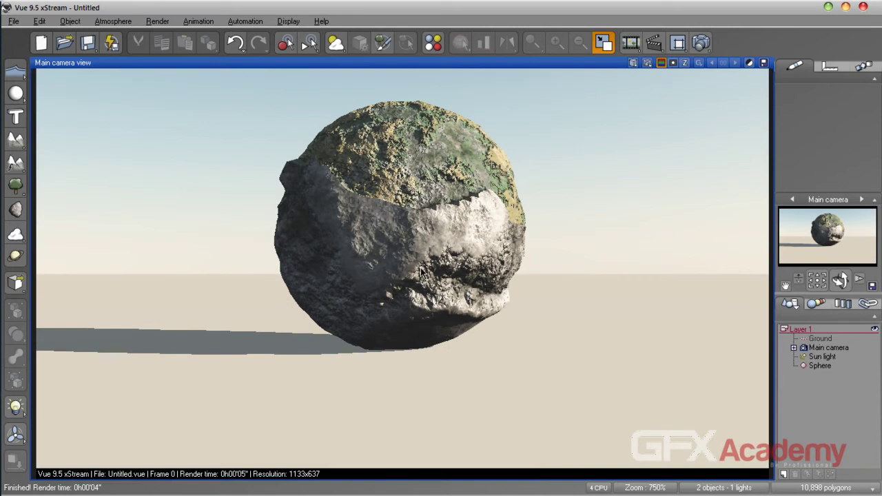
# Step: Select the sphere and reframe the main camera so the sphere sits lower, with open sky above it
pyautogui.click(481, 199)
pyautogui.click(463, 182)
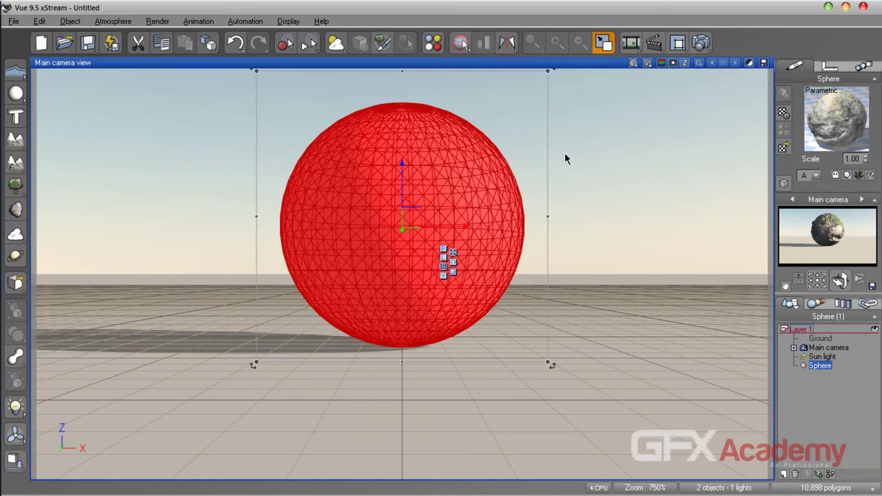
pyautogui.moveTo(817, 281); pyautogui.dragTo(808, 311)
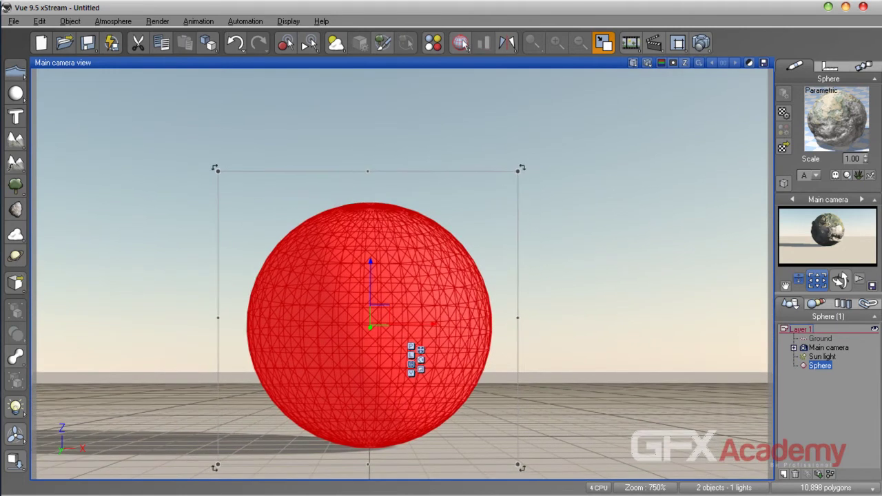
# Step: Add a Tropic plant and position it on top of the sphere, aligned with the sphere's centre in depth
pyautogui.click(15, 186)
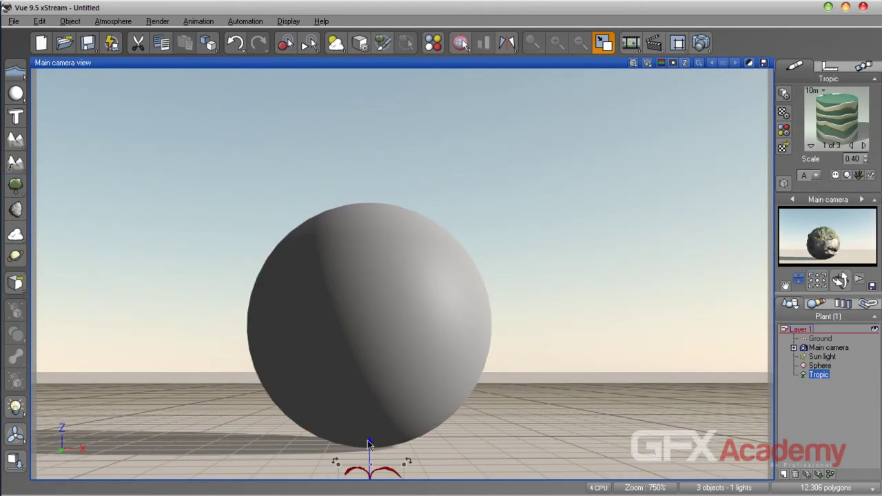
pyautogui.moveTo(370, 444); pyautogui.dragTo(378, 154)
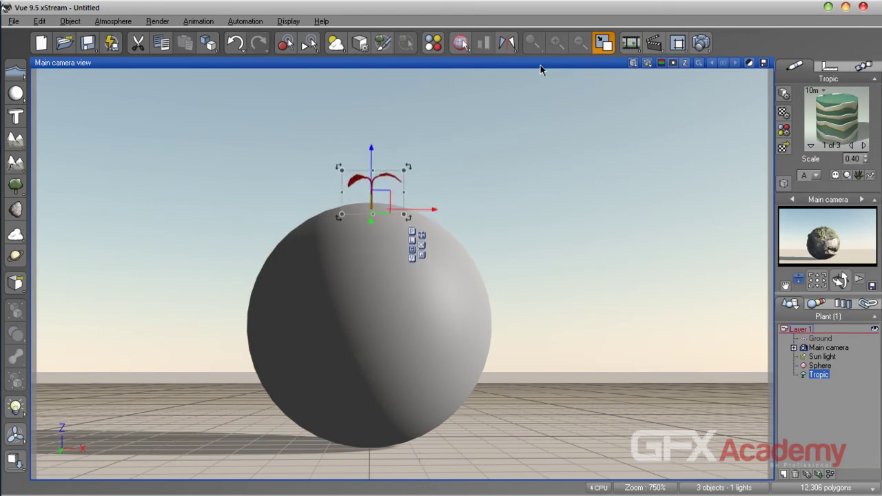
pyautogui.press('F7')
pyautogui.moveTo(660, 163); pyautogui.dragTo(687, 164)
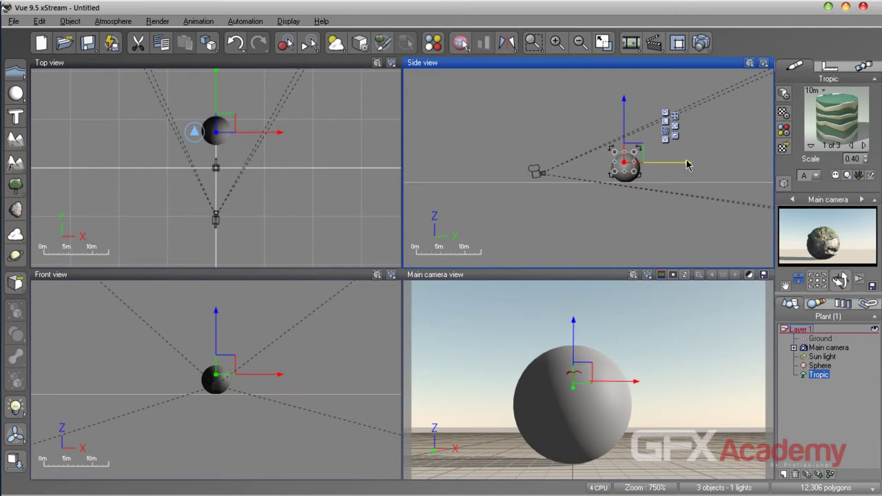
pyautogui.moveTo(571, 324); pyautogui.dragTo(578, 302)
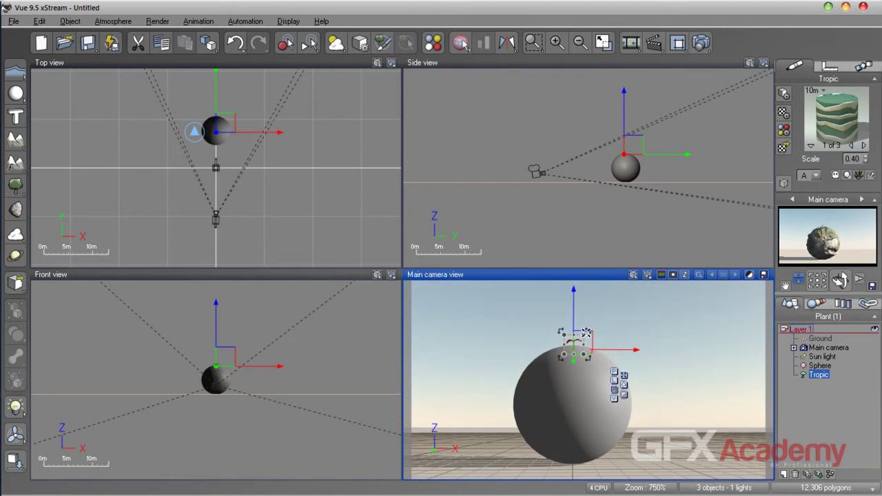
# Step: Enlarge the Tropic plant, centre it on top of the sphere and maximise the main camera view
pyautogui.moveTo(585, 338); pyautogui.dragTo(661, 343)
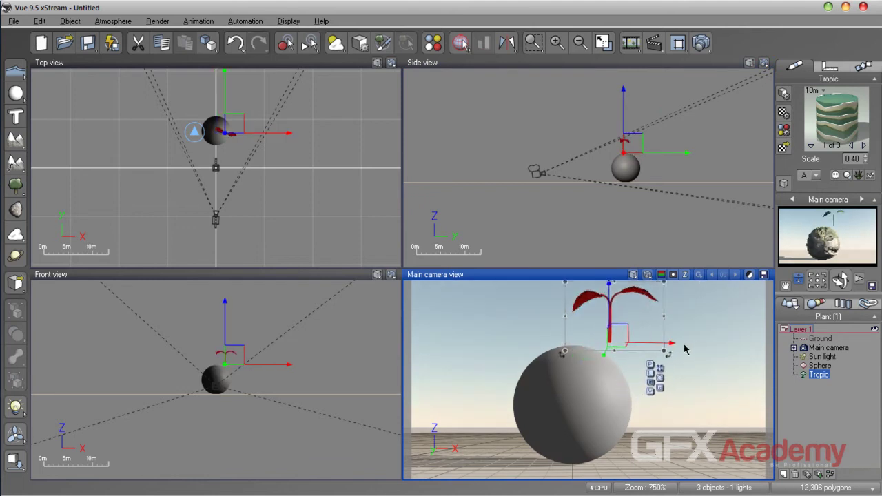
pyautogui.hotkey('ctrl', 'z')
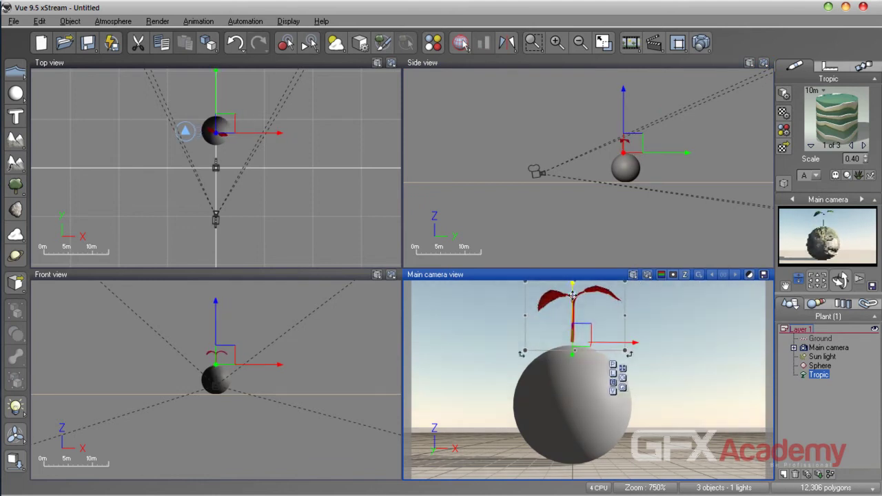
pyautogui.click(664, 154)
pyautogui.doubleClick(543, 274)
pyautogui.click(556, 208)
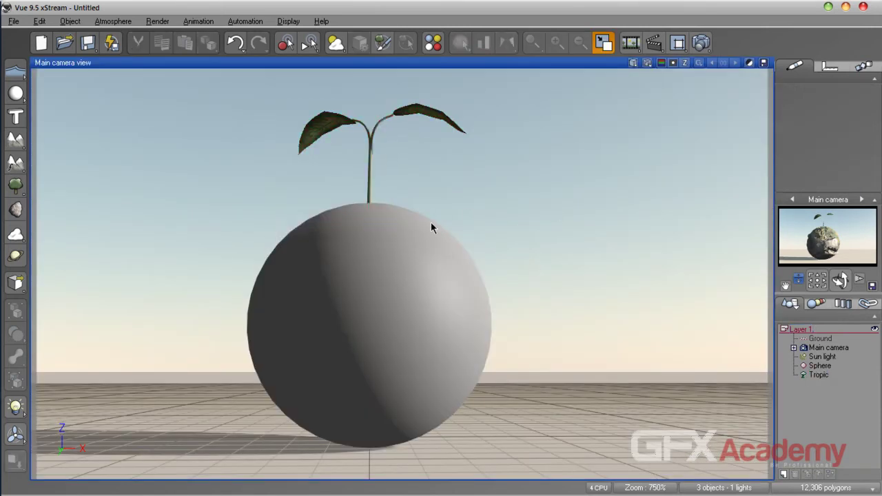
# Step: Open the Tropic plant in the Plant Editor and examine its rendered preview from different angles
pyautogui.doubleClick(370, 165)
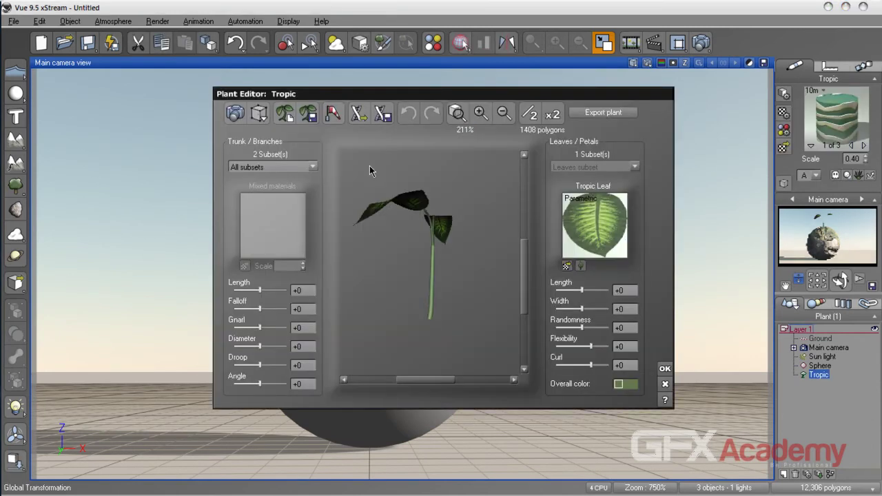
pyautogui.moveTo(468, 101); pyautogui.dragTo(459, 105)
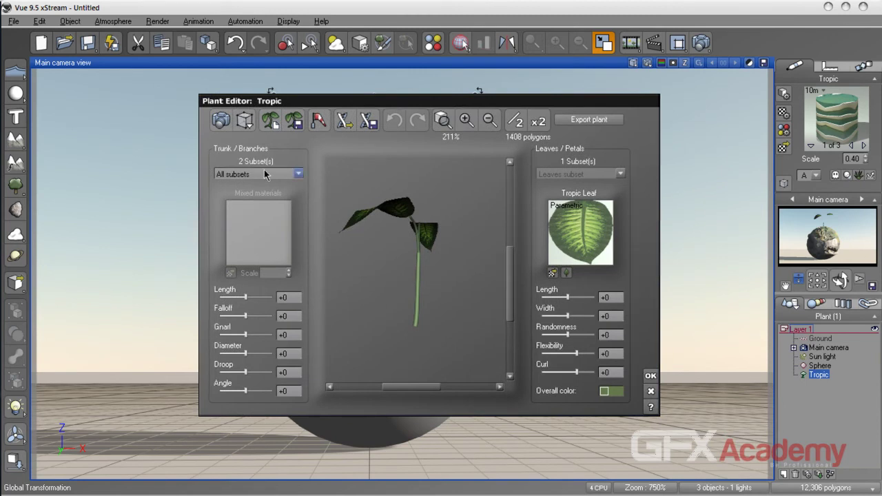
pyautogui.click(248, 129)
pyautogui.click(297, 146)
pyautogui.moveTo(407, 296); pyautogui.dragTo(435, 215)
pyautogui.moveTo(444, 261); pyautogui.dragTo(449, 297)
pyautogui.click(429, 279)
pyautogui.click(422, 284)
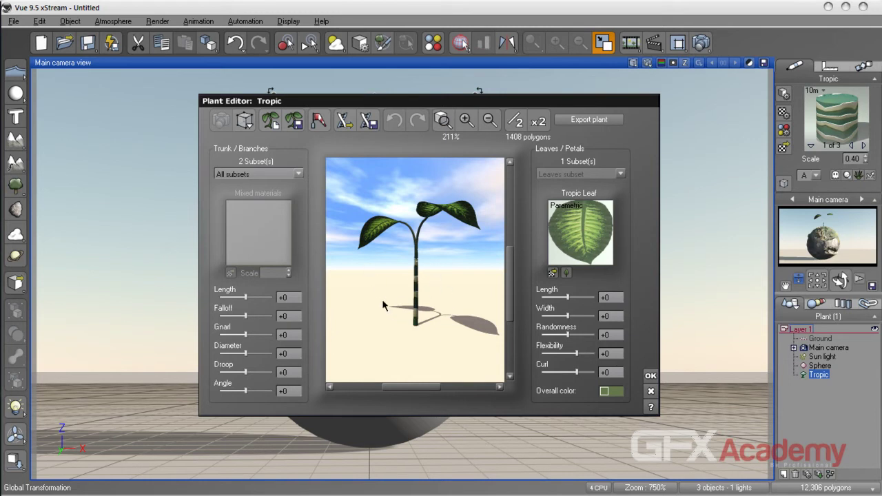
# Step: Review the Tropic plant's wind response options, rotate its preview and leave the Plant Editor without applying changes
pyautogui.click(314, 122)
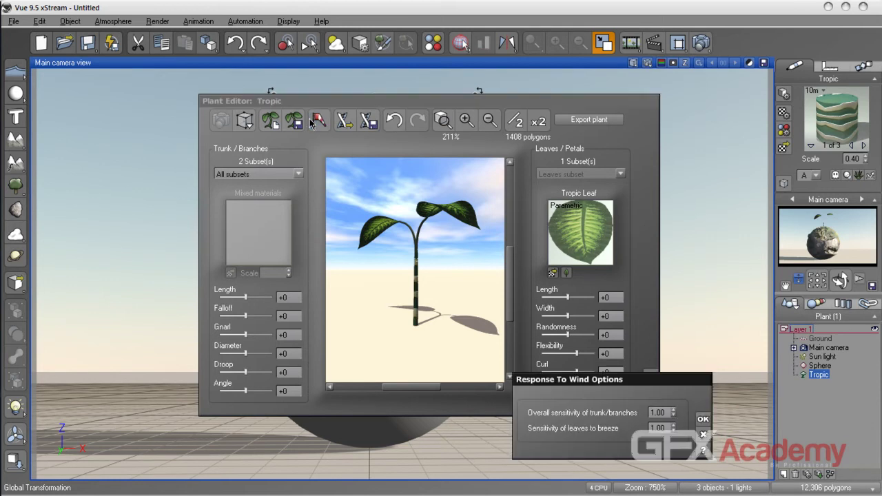
pyautogui.moveTo(624, 380); pyautogui.dragTo(433, 311)
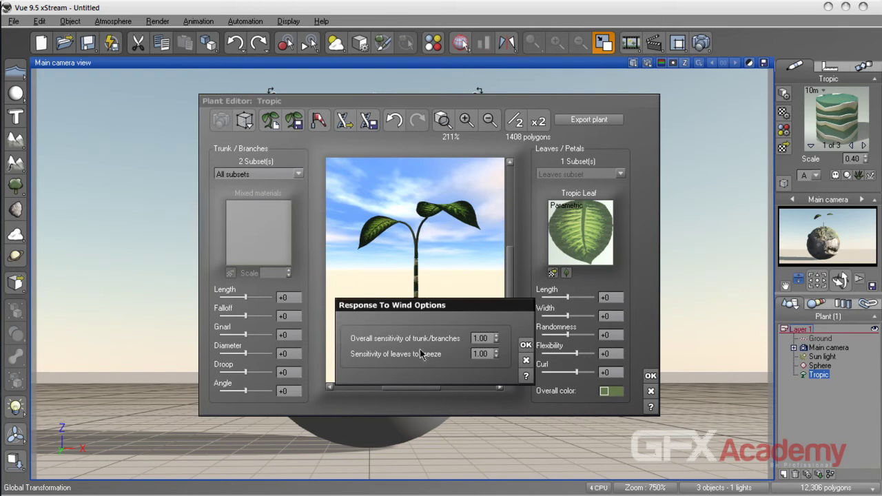
pyautogui.click(526, 345)
pyautogui.moveTo(424, 263); pyautogui.dragTo(466, 349)
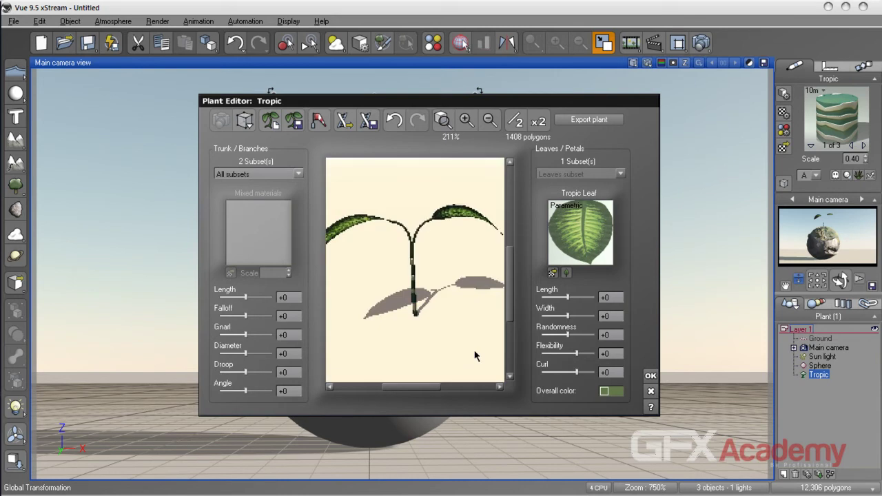
pyautogui.moveTo(444, 313); pyautogui.dragTo(464, 294)
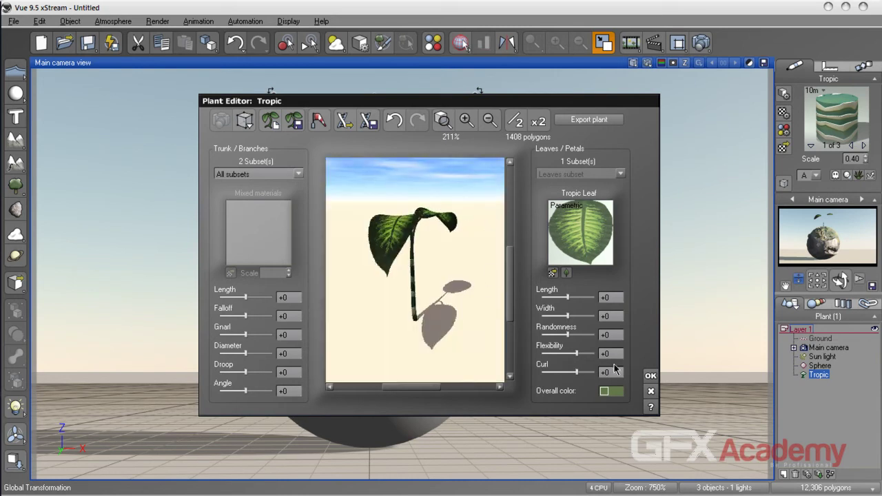
pyautogui.click(651, 390)
# Step: Delete the Tropic plant from the scene
pyautogui.click(811, 405)
pyautogui.click(819, 374)
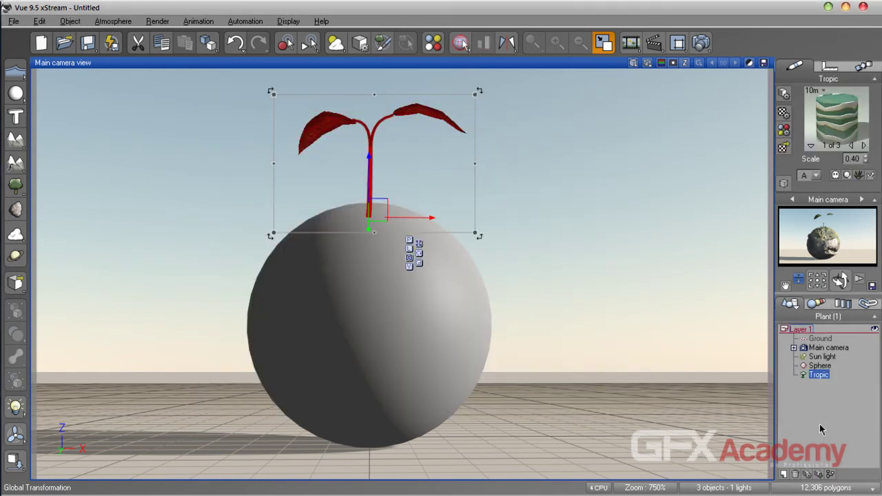
pyautogui.press('Delete')
# Step: Add the plum tree, third in the first row of the Trees plant collection, to the scene
pyautogui.click(16, 187)
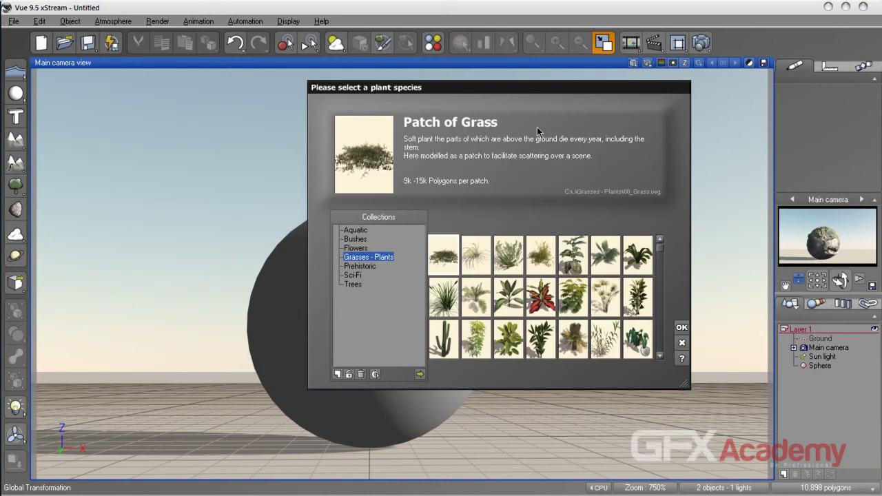
pyautogui.moveTo(519, 89); pyautogui.dragTo(449, 84)
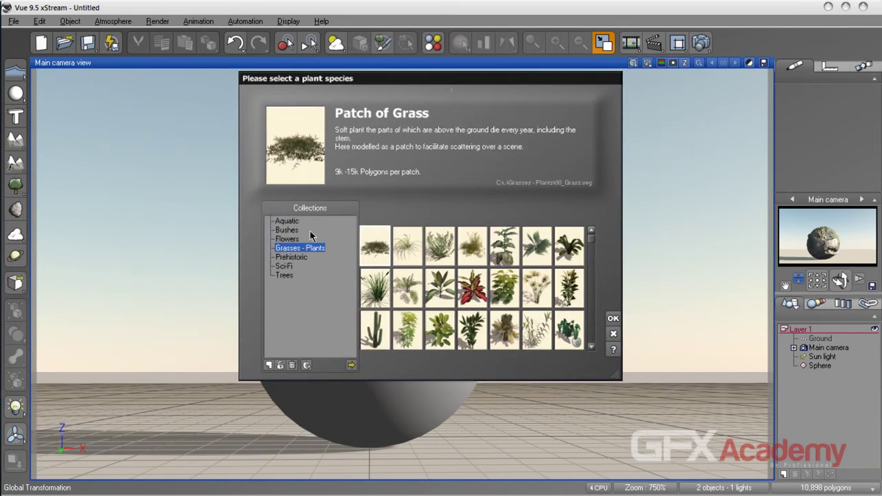
pyautogui.click(292, 257)
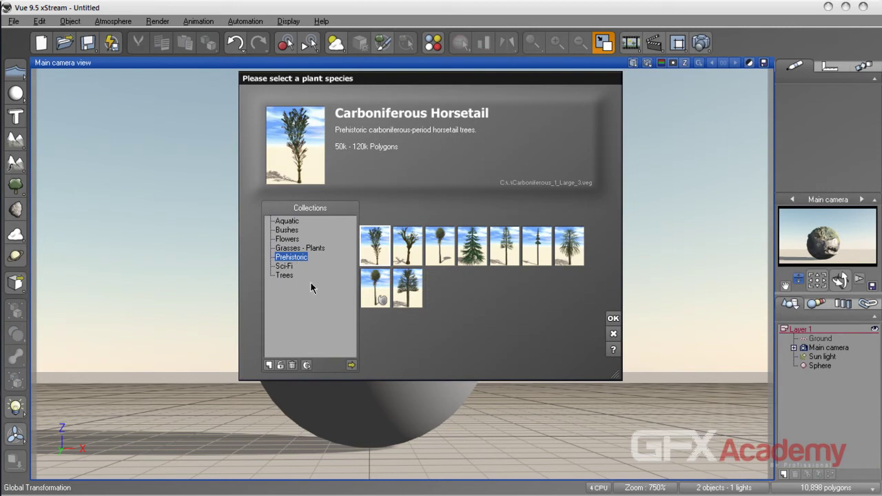
pyautogui.click(567, 255)
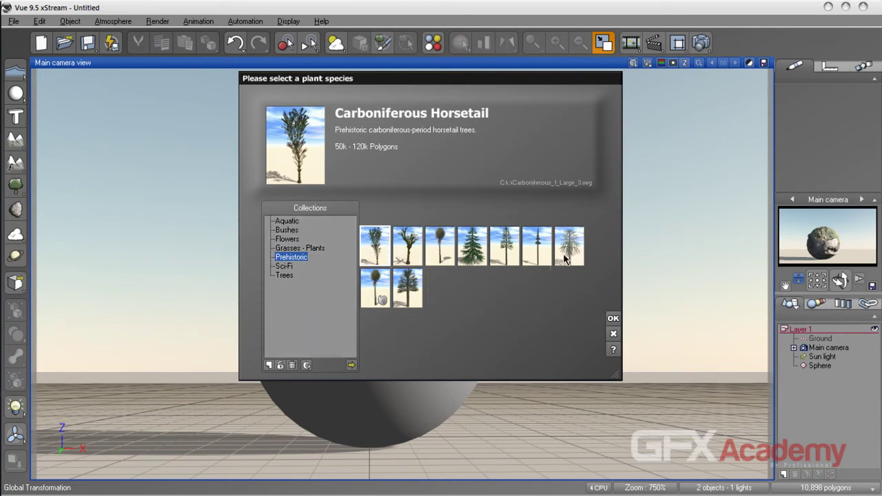
pyautogui.click(472, 246)
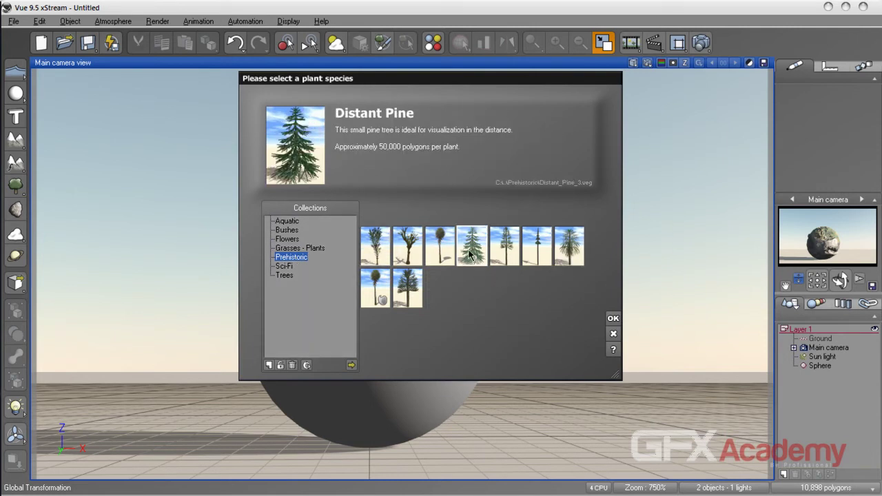
pyautogui.click(286, 276)
pyautogui.click(287, 277)
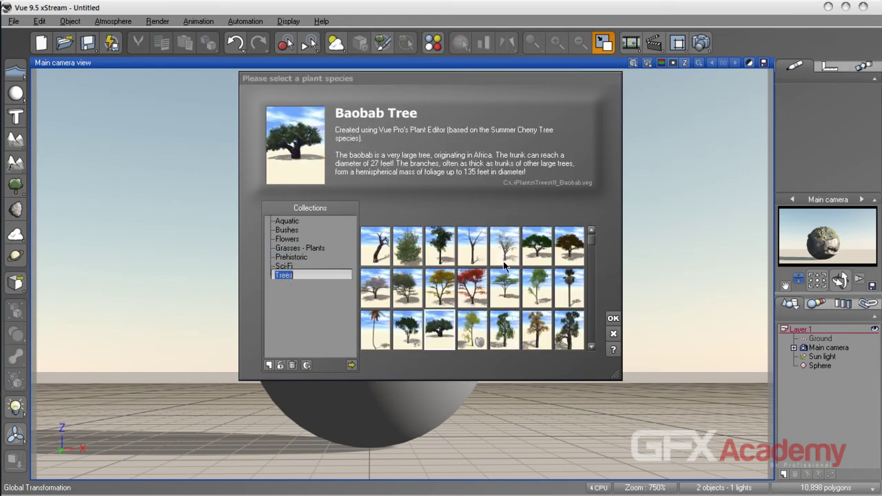
pyautogui.click(445, 248)
pyautogui.click(613, 318)
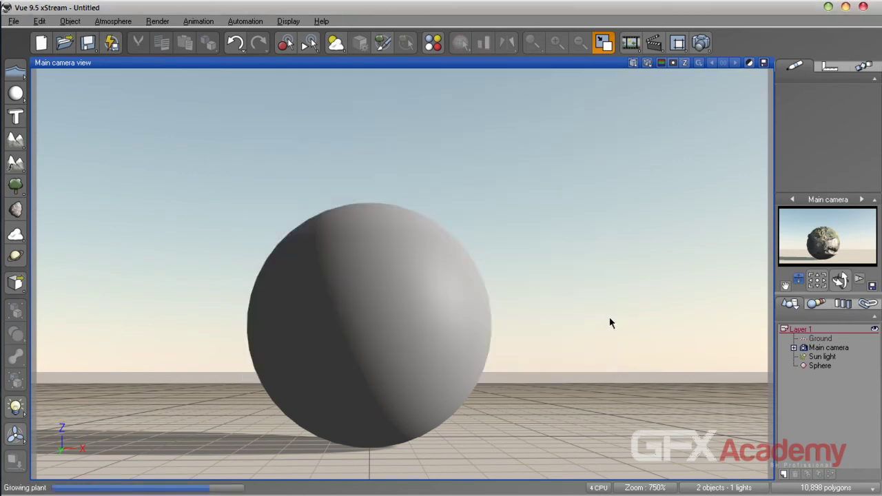
# Step: Position the plum tree on top of the sphere, fitting it within the main camera's frame
pyautogui.moveTo(373, 390); pyautogui.dragTo(387, 175)
pyautogui.click(560, 237)
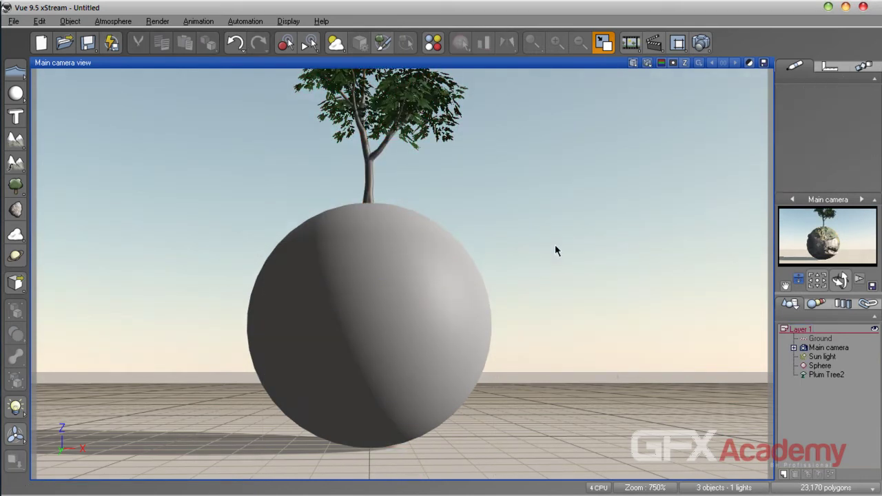
pyautogui.click(369, 182)
pyautogui.moveTo(369, 181); pyautogui.dragTo(372, 204)
# Step: Open the plum tree in the Plant Editor and review its trunk and base subsets, returning to all subsets
pyautogui.doubleClick(372, 204)
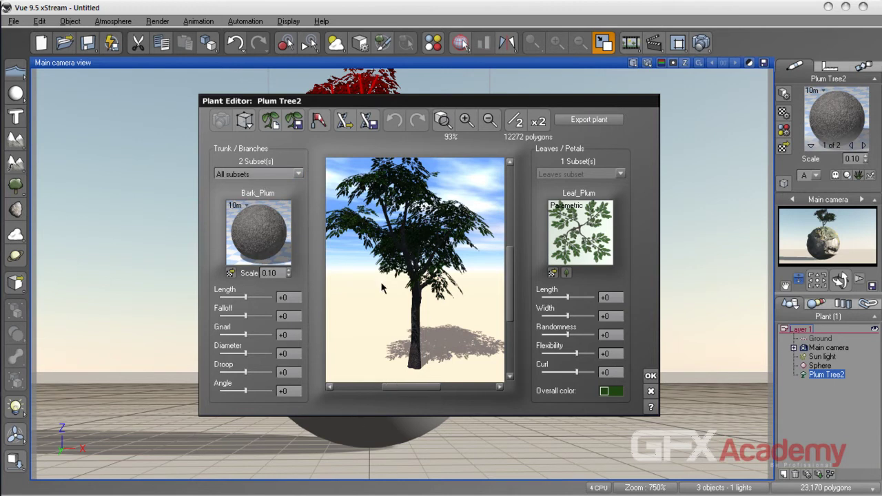
pyautogui.click(298, 174)
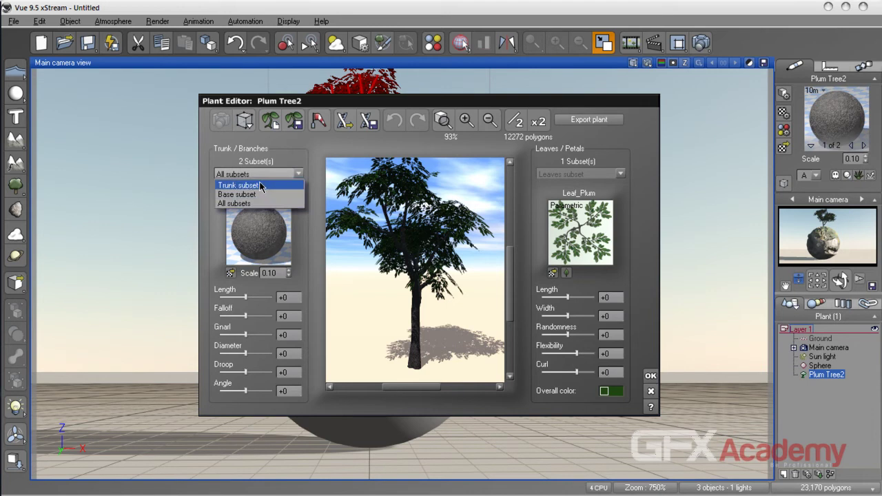
pyautogui.click(262, 185)
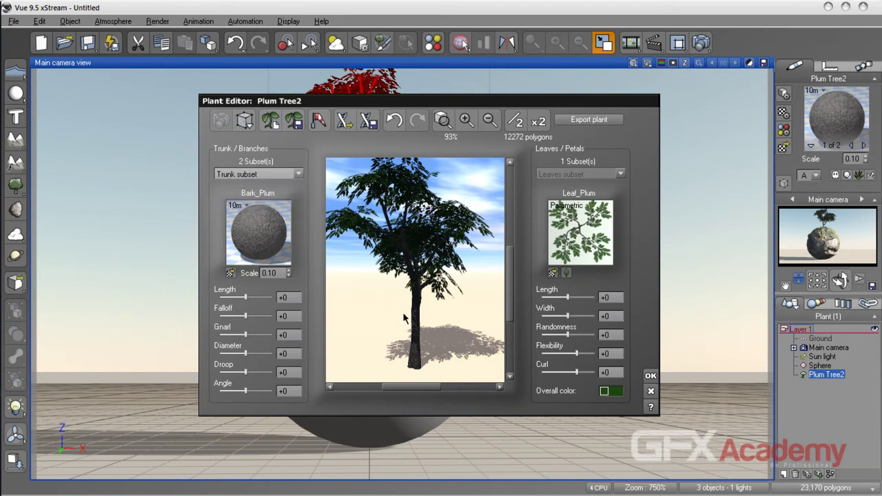
pyautogui.click(279, 175)
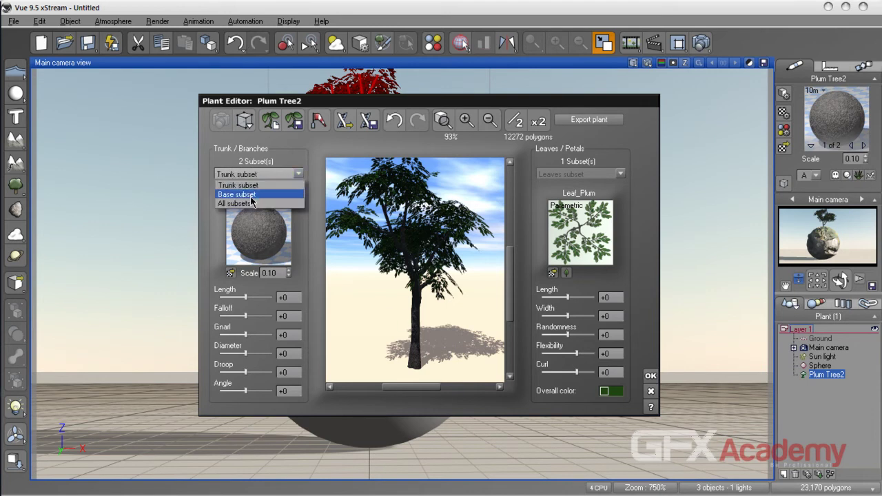
pyautogui.click(251, 196)
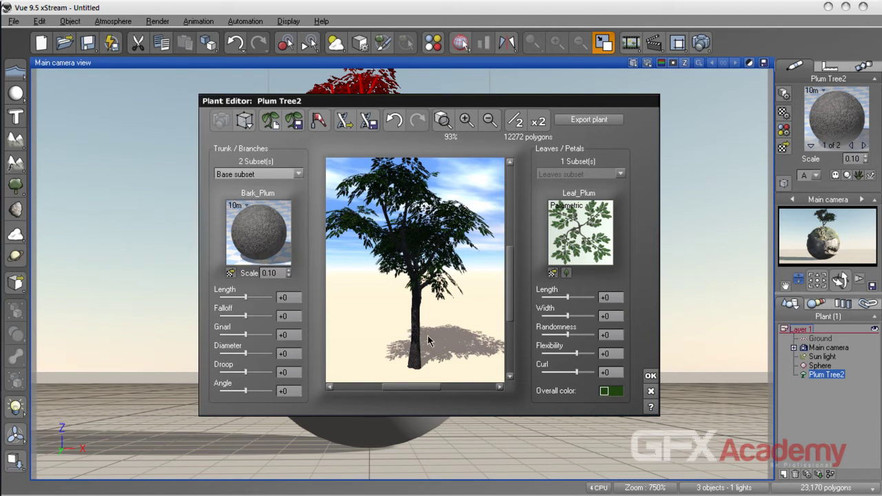
pyautogui.click(273, 174)
pyautogui.click(248, 206)
# Step: Switch the plum tree's editor preview to the unrendered display and rotate it to inspect the trunk and branches
pyautogui.moveTo(452, 104); pyautogui.dragTo(425, 95)
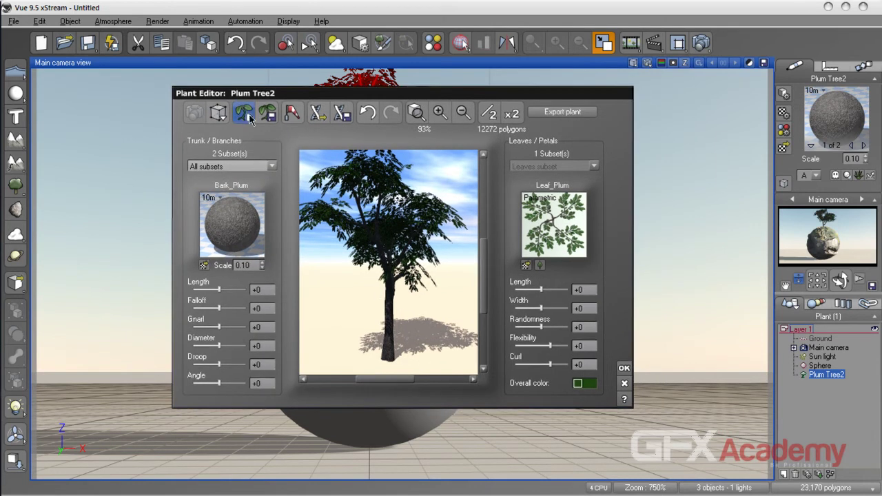
pyautogui.click(219, 114)
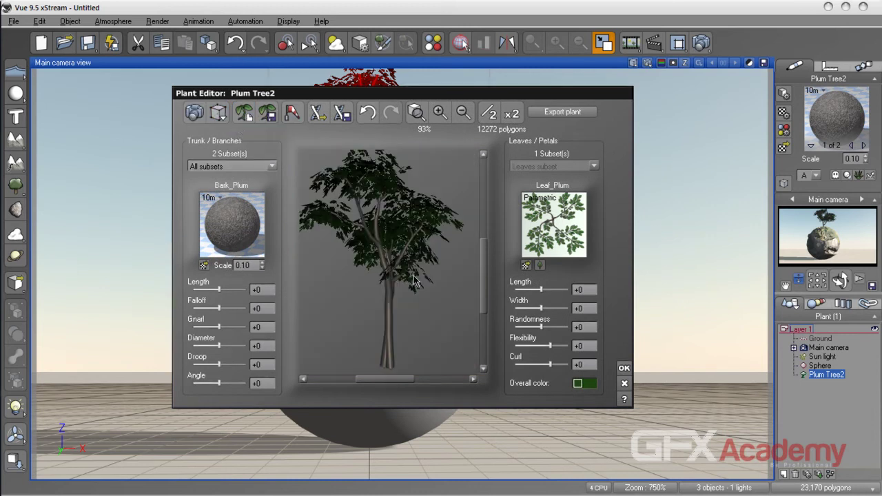
pyautogui.moveTo(410, 261); pyautogui.dragTo(459, 256)
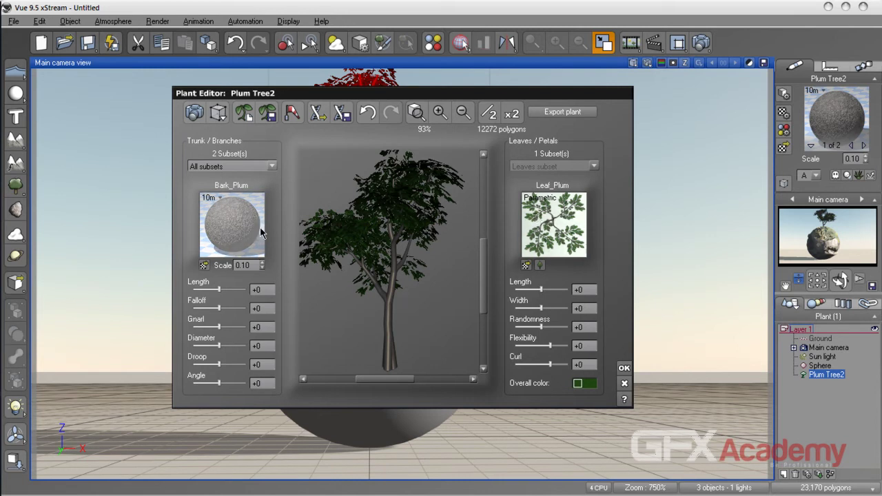
# Step: Replace the plum tree's bark with the Elm material from the Plants Barks collection, after browsing the Trees materials
pyautogui.click(205, 266)
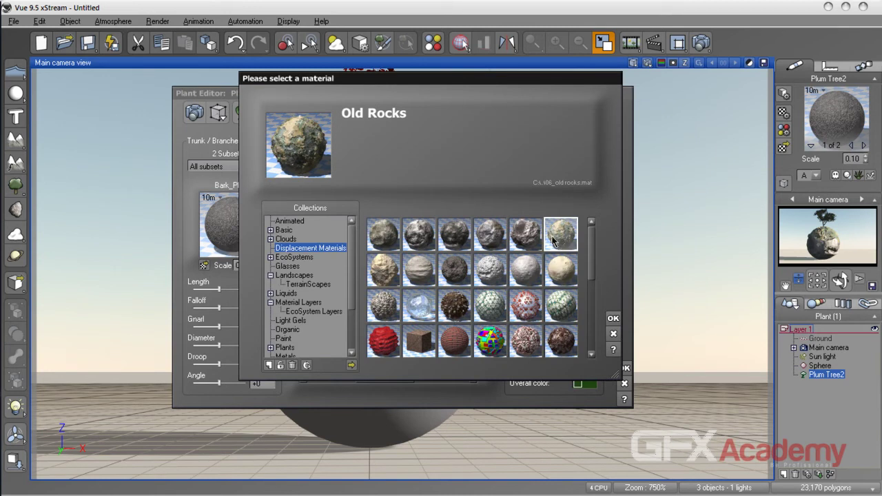
pyautogui.scroll(-2, 350, 301)
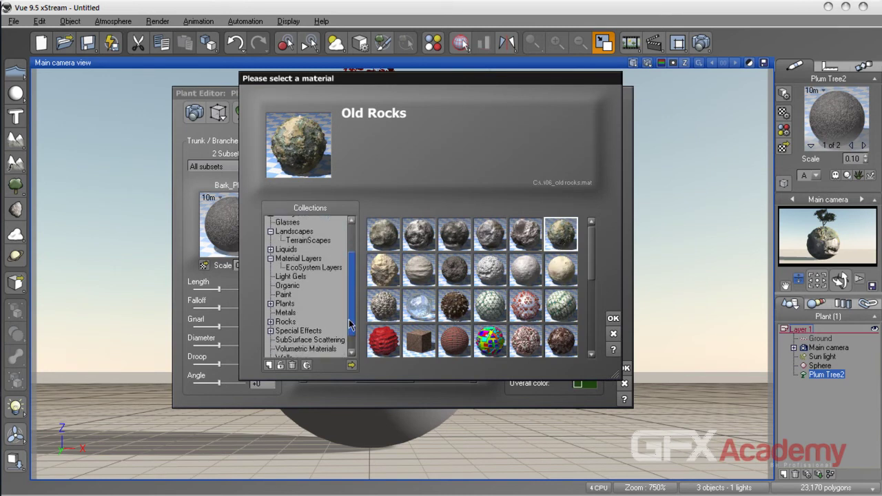
pyautogui.click(286, 299)
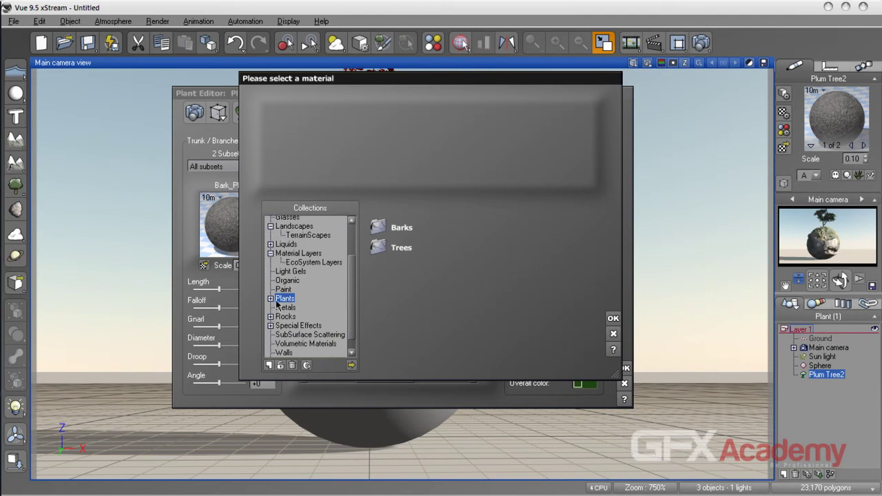
pyautogui.click(270, 299)
pyautogui.click(292, 308)
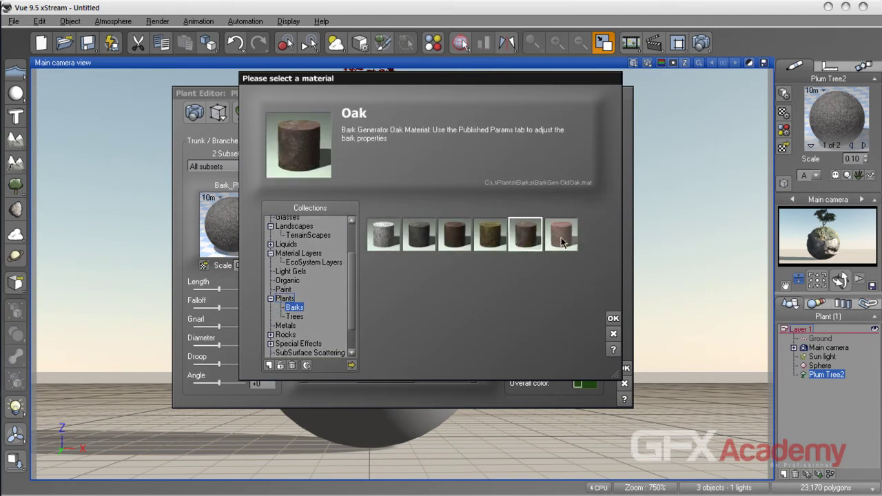
pyautogui.click(294, 317)
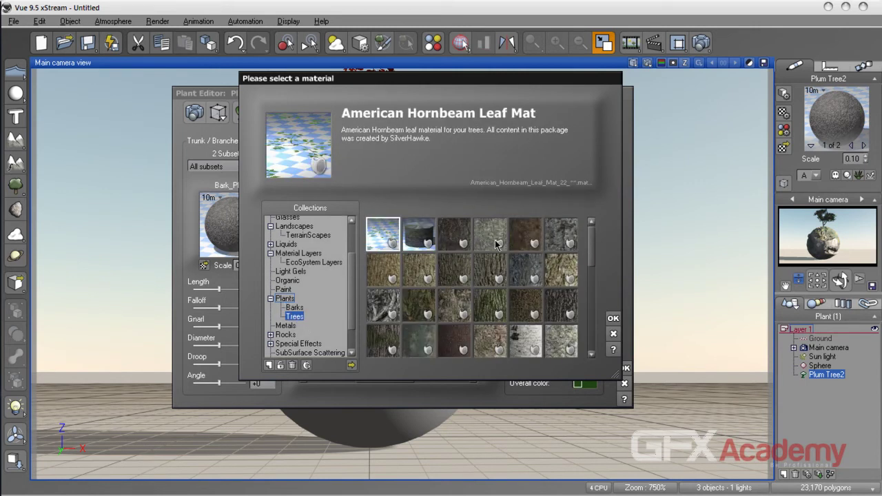
pyautogui.moveTo(594, 257)
pyautogui.mouseDown()
pyautogui.moveTo(593, 338)
pyautogui.moveTo(593, 256)
pyautogui.mouseUp()
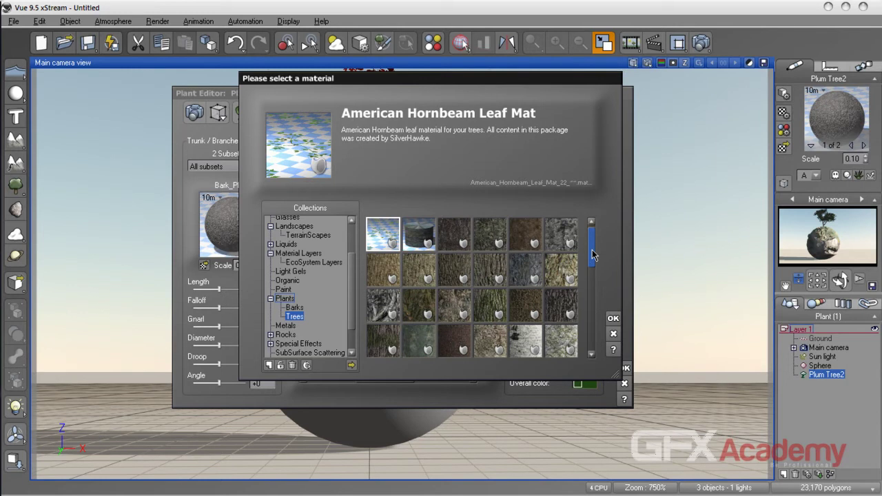
pyautogui.moveTo(593, 257); pyautogui.dragTo(592, 285)
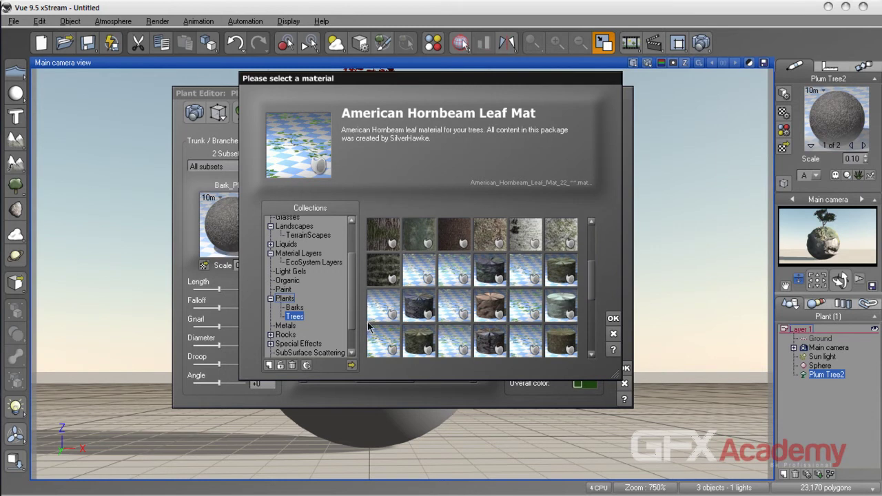
pyautogui.click(295, 308)
pyautogui.click(417, 238)
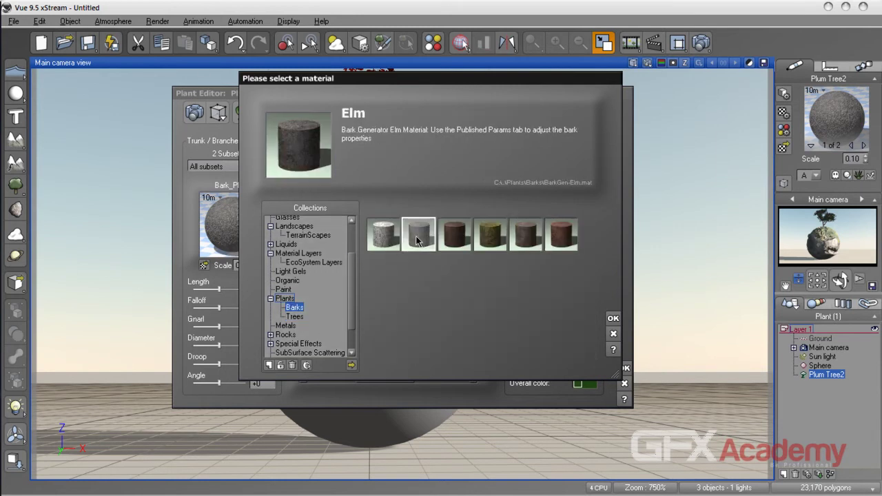
pyautogui.click(612, 320)
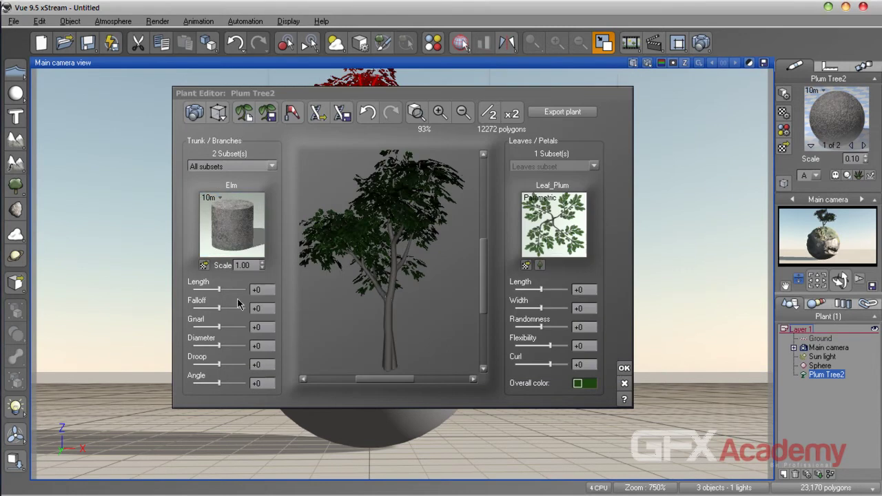
# Step: Set the trunk and branches to Length +5, Falloff +22, Gnarl +25, Diameter -5, Droop +10 and Angle +10
pyautogui.moveTo(220, 290); pyautogui.dragTo(221, 310)
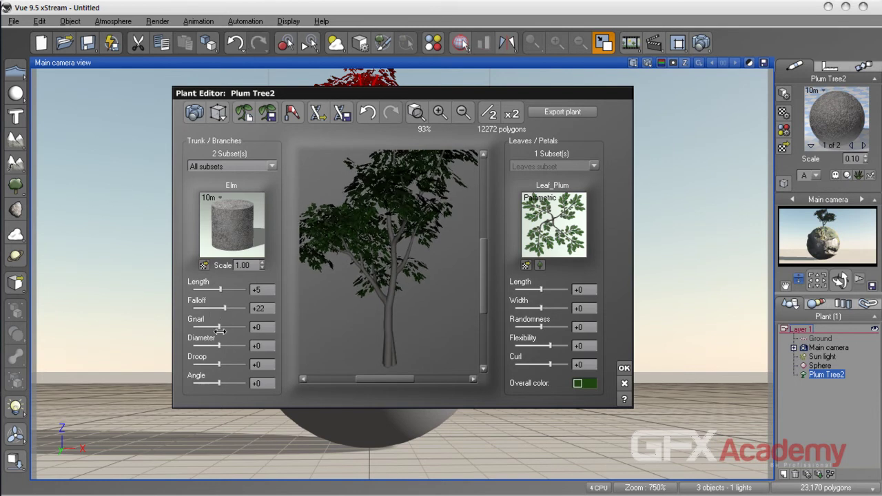
pyautogui.moveTo(221, 332); pyautogui.dragTo(225, 385)
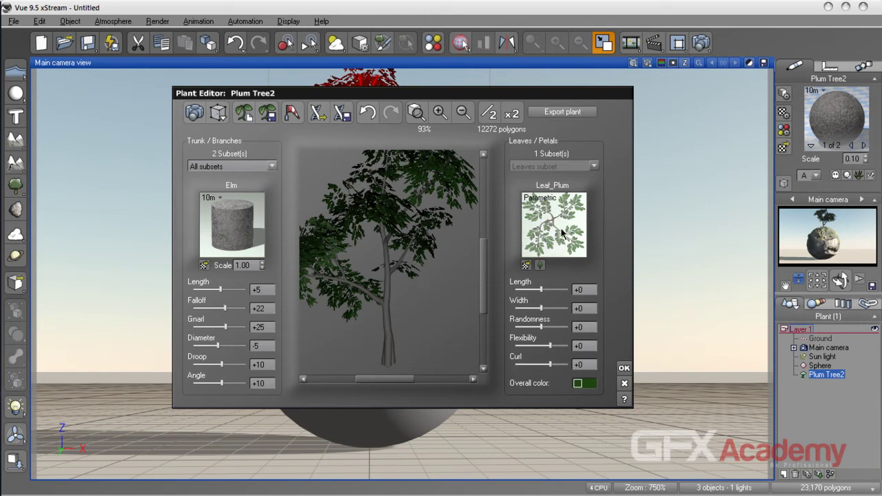
# Step: Review the material collections available for the plum tree's leaves without choosing a material
pyautogui.click(527, 266)
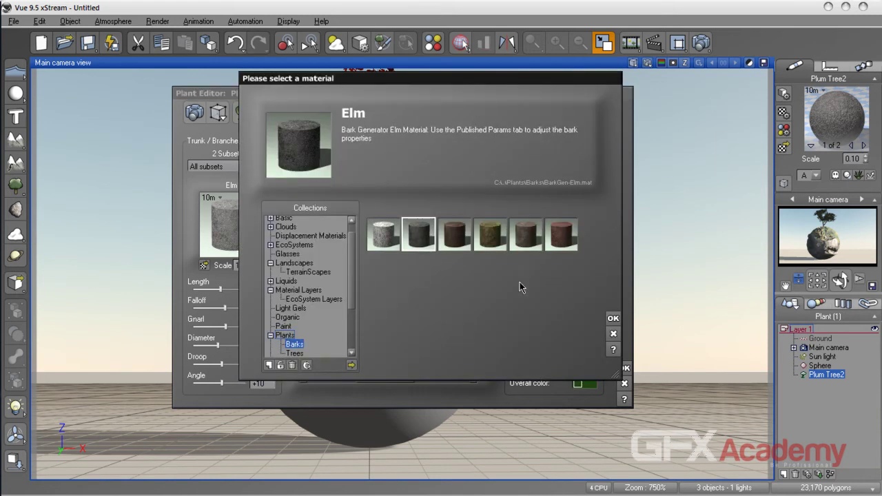
pyautogui.scroll(-3, 339, 313)
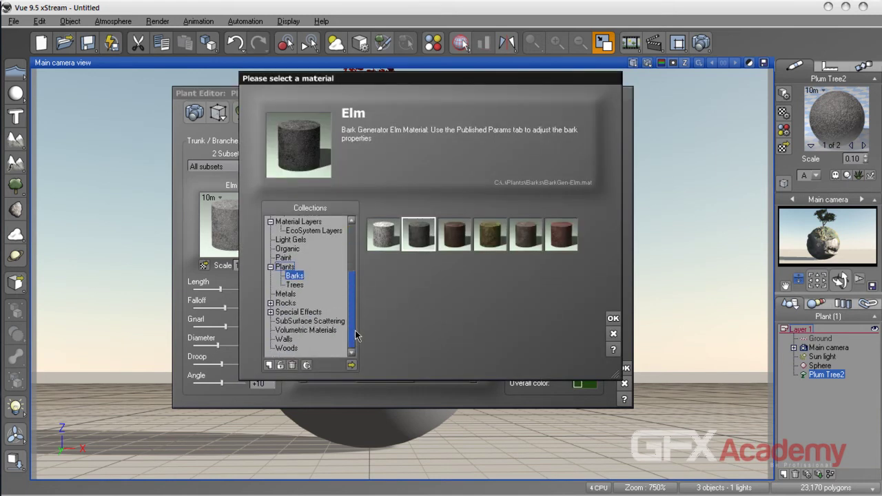
pyautogui.click(613, 335)
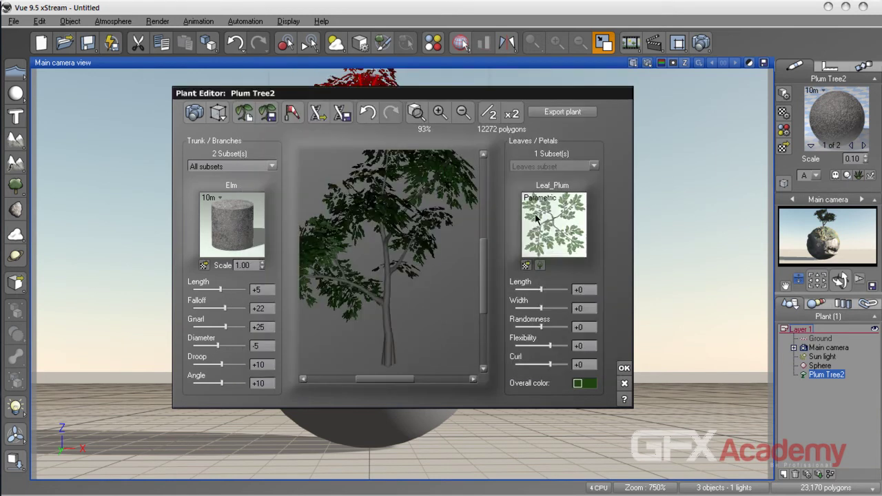
# Step: Try moving the plum leaf's hooking point to about X 0.480, Y 0.433 and view the alpha picture choices, cancelling the leaf edits
pyautogui.click(541, 266)
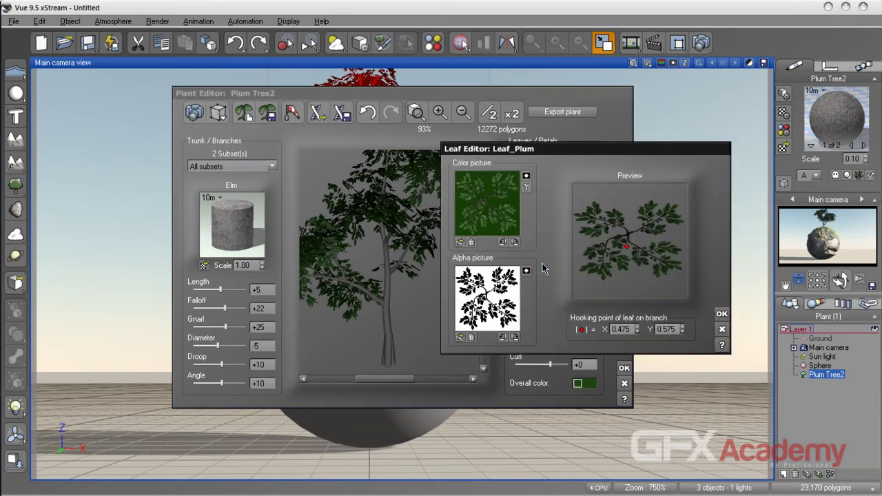
pyautogui.moveTo(540, 147); pyautogui.dragTo(410, 154)
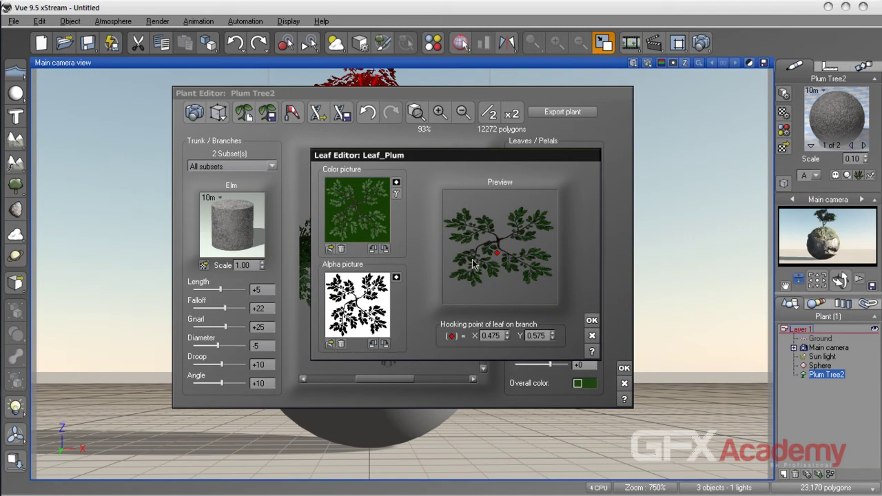
pyautogui.moveTo(496, 254); pyautogui.dragTo(501, 248)
pyautogui.click(329, 343)
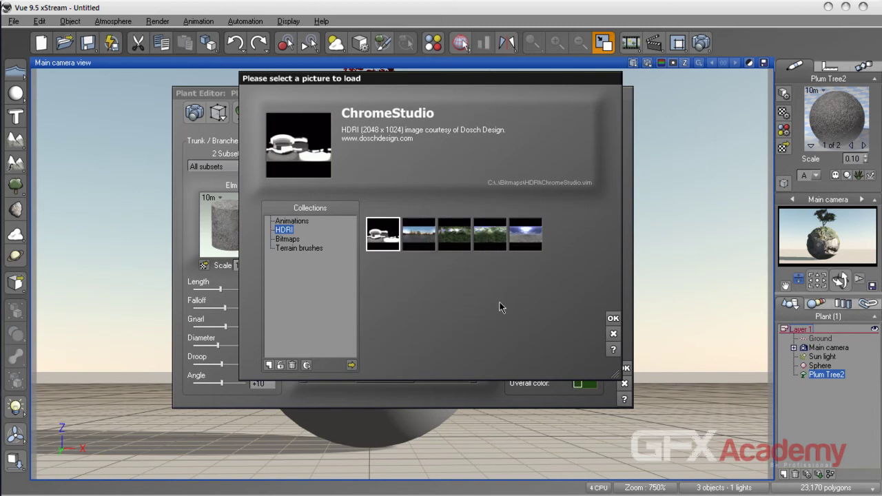
pyautogui.click(613, 334)
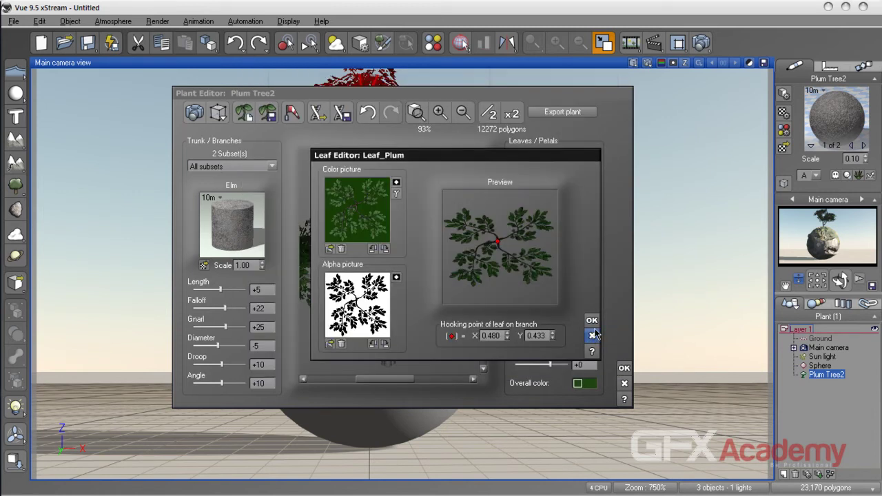
pyautogui.click(592, 335)
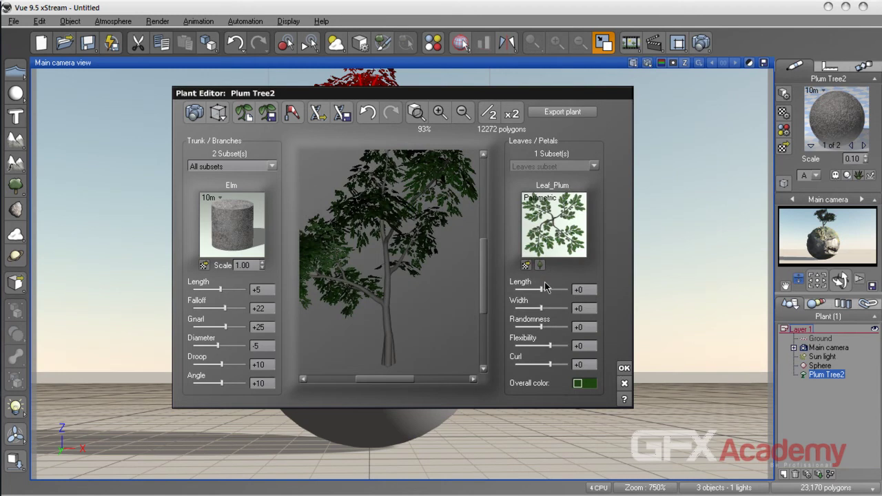
# Step: Set the leaves to Length +10, Width +7, Randomness +20, Flexibility +37 and Curl +22
pyautogui.moveTo(542, 294); pyautogui.dragTo(546, 327)
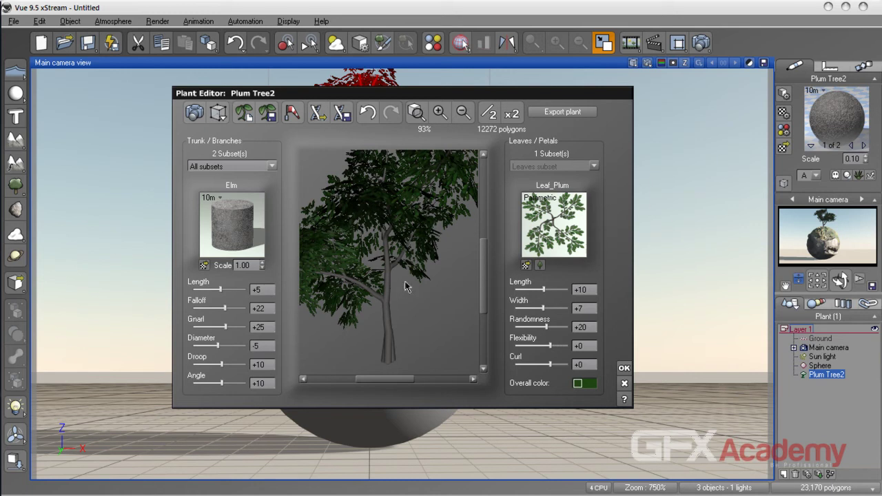
pyautogui.moveTo(549, 346); pyautogui.dragTo(554, 350)
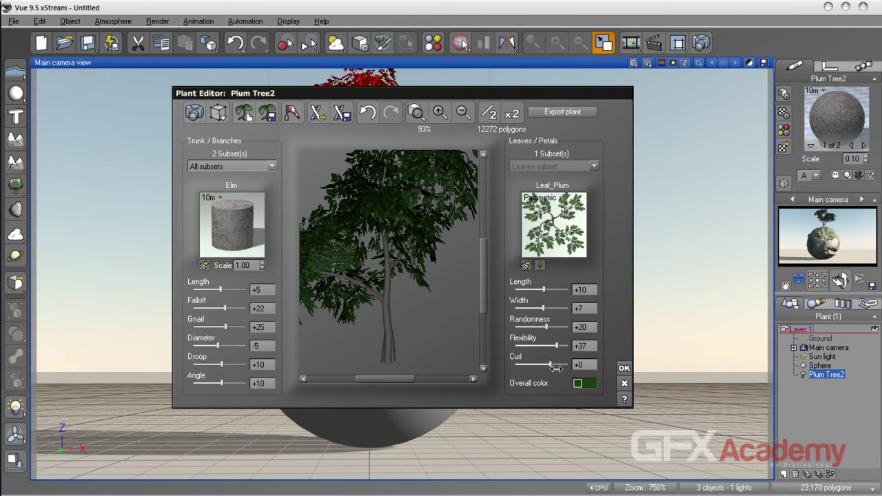
pyautogui.moveTo(550, 365); pyautogui.dragTo(556, 366)
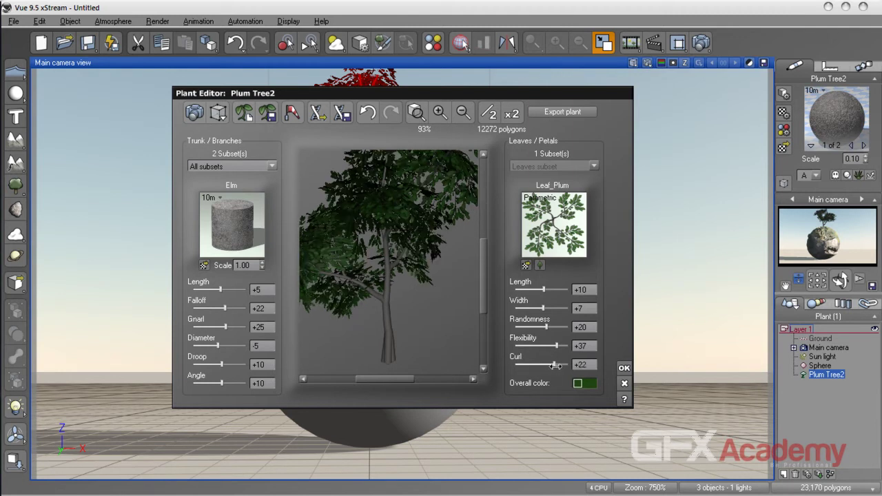
# Step: Change the leaves' overall color to a slightly brighter green with about Hue 67, Lum 19 and Sat 229
pyautogui.click(584, 383)
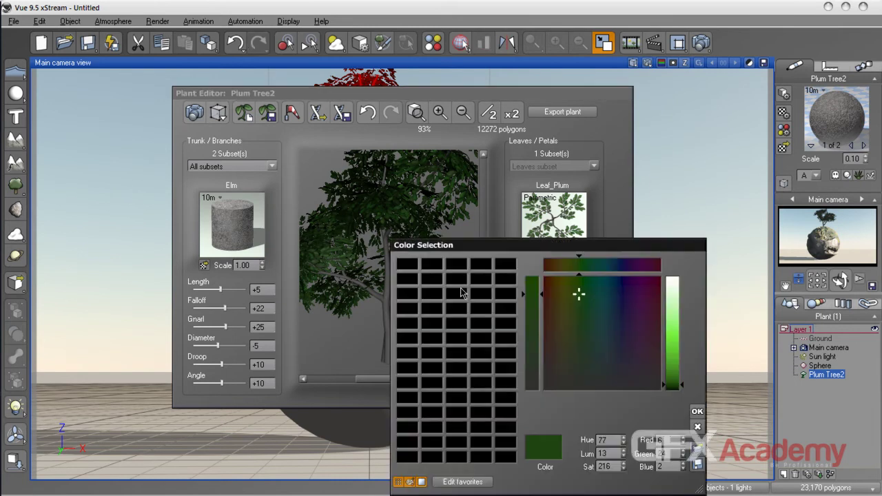
pyautogui.moveTo(595, 246)
pyautogui.mouseDown()
pyautogui.moveTo(476, 234)
pyautogui.moveTo(453, 266)
pyautogui.mouseUp()
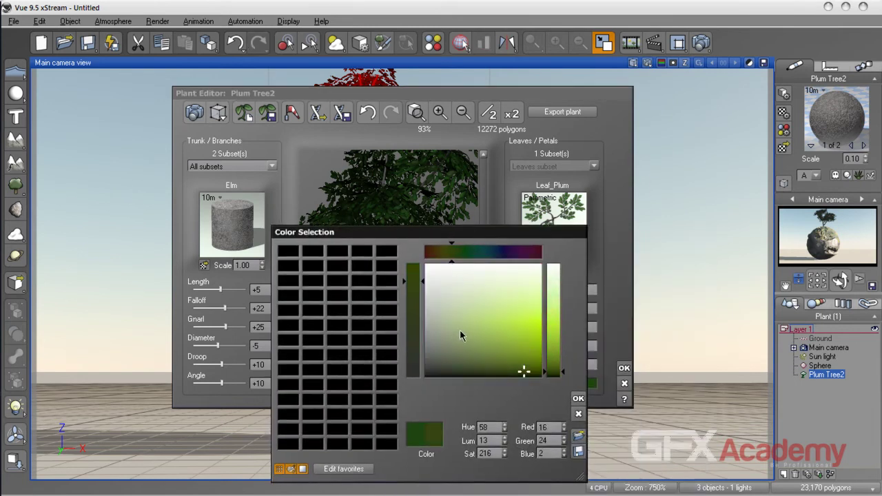
pyautogui.moveTo(464, 267); pyautogui.dragTo(457, 267)
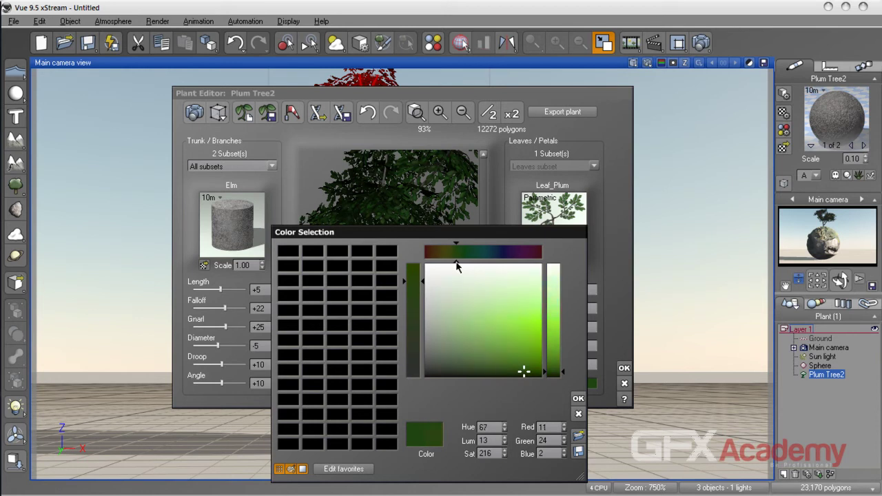
pyautogui.moveTo(526, 371); pyautogui.dragTo(527, 372)
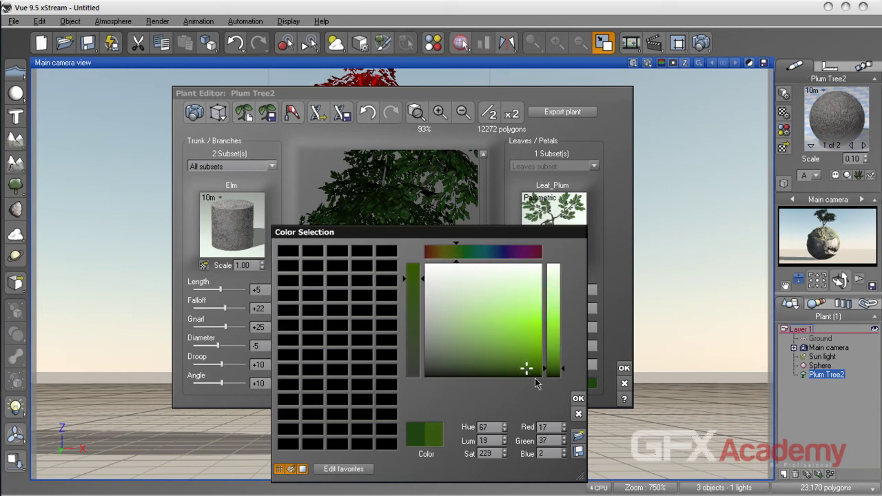
pyautogui.click(578, 399)
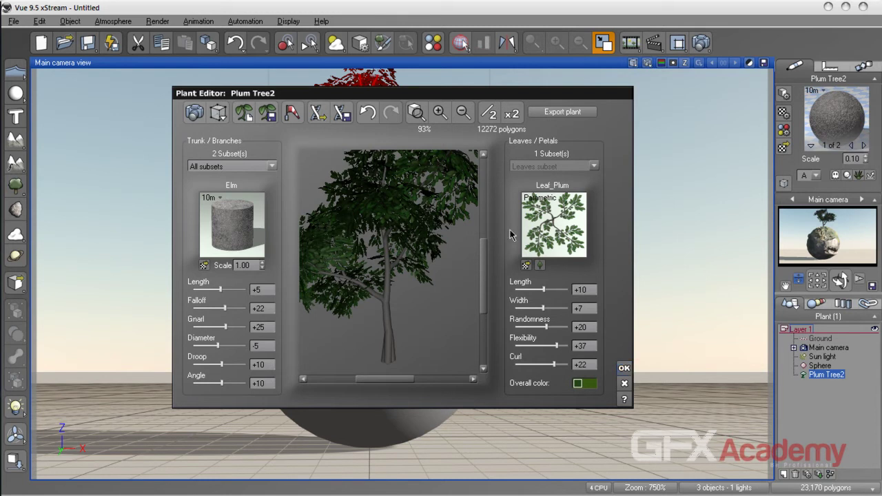
# Step: Double the plum tree's polygon resolution twice, inspect its shape from other angles and apply the plant edits
pyautogui.click(510, 123)
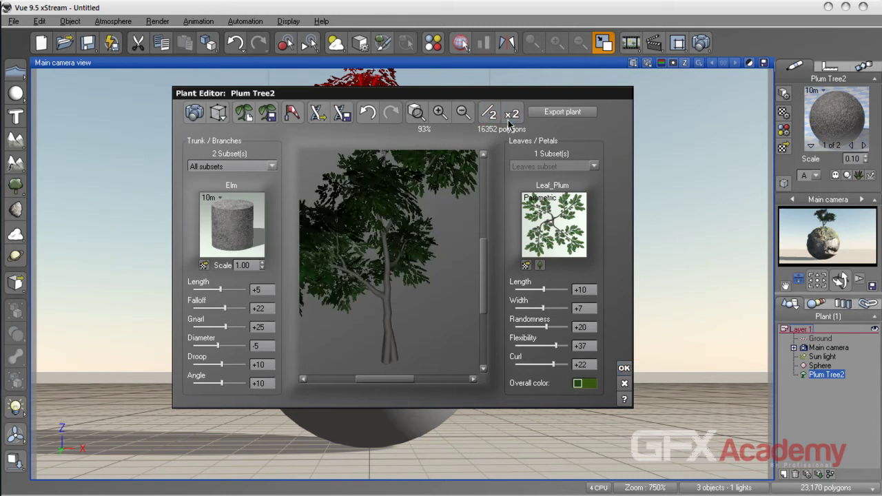
pyautogui.click(511, 115)
pyautogui.moveTo(384, 380); pyautogui.dragTo(367, 386)
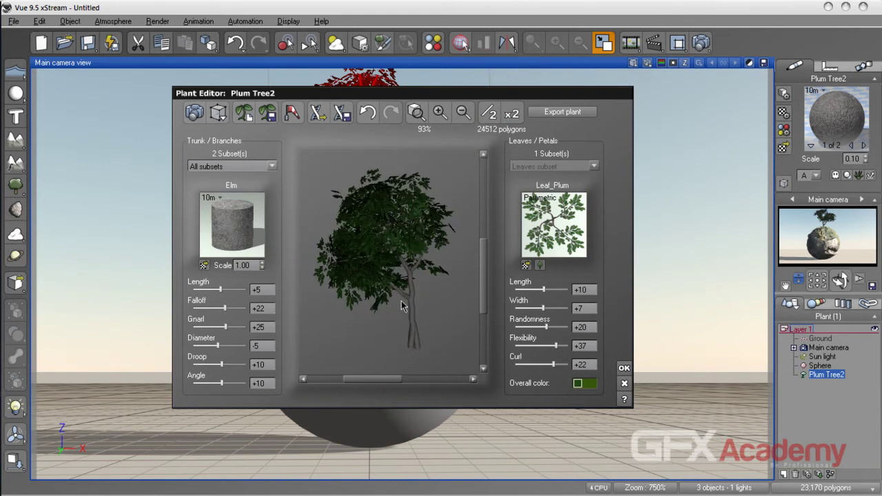
pyautogui.moveTo(402, 298); pyautogui.dragTo(415, 261)
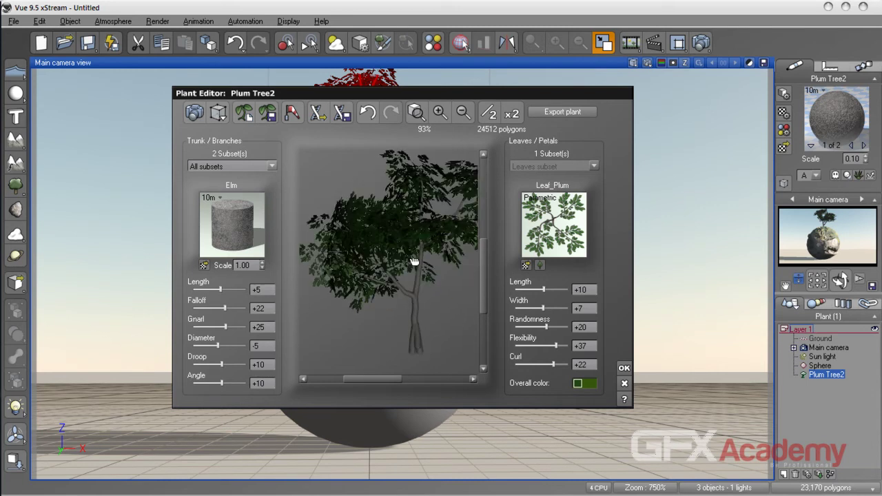
pyautogui.click(625, 368)
# Step: Deselect the tree, pull the main camera back to frame the whole tree and sphere, and render a quick preview
pyautogui.click(678, 101)
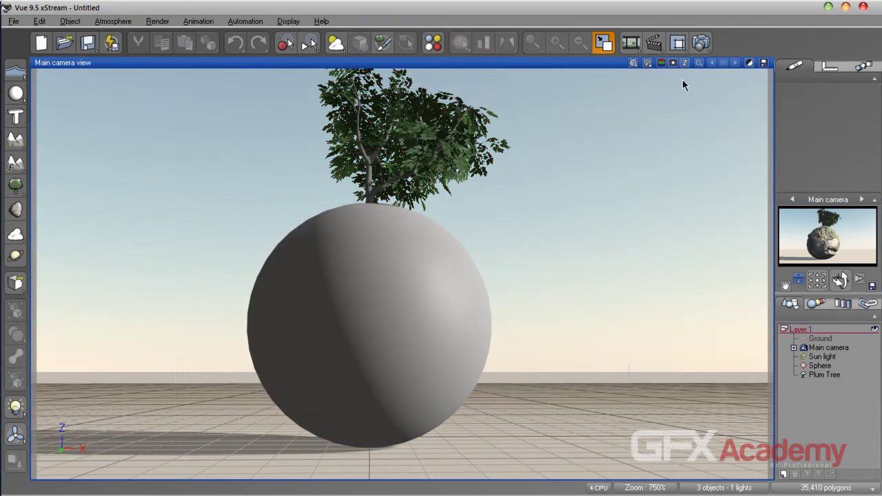
pyautogui.moveTo(818, 280); pyautogui.dragTo(799, 279)
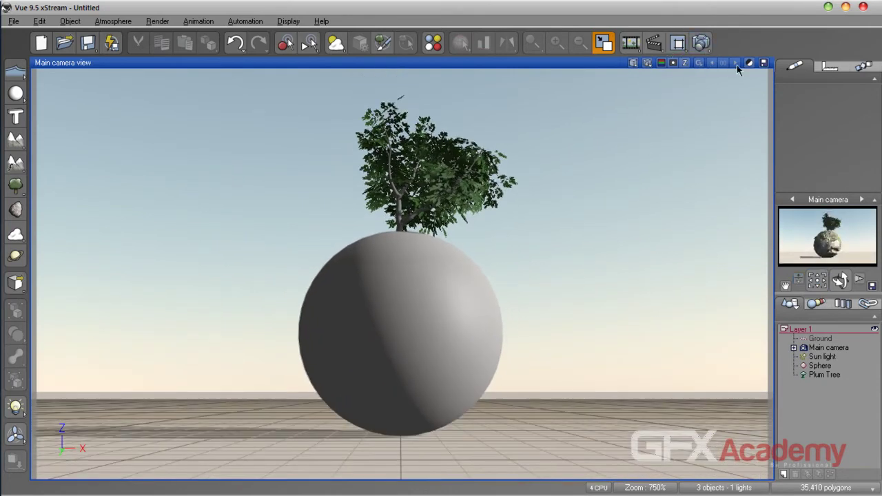
pyautogui.click(650, 63)
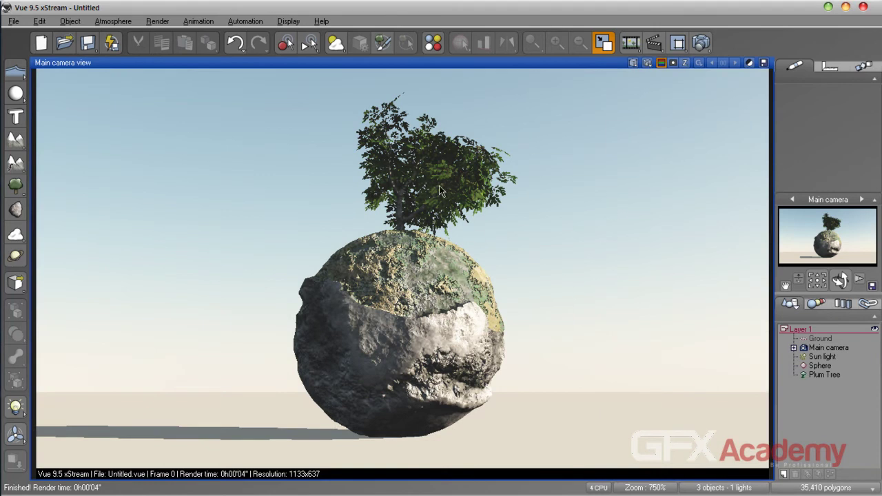
# Step: Set the render to Broadcast quality, on-screen output and 640x360 resolution, render the scene, and close the finished render
pyautogui.click(701, 43)
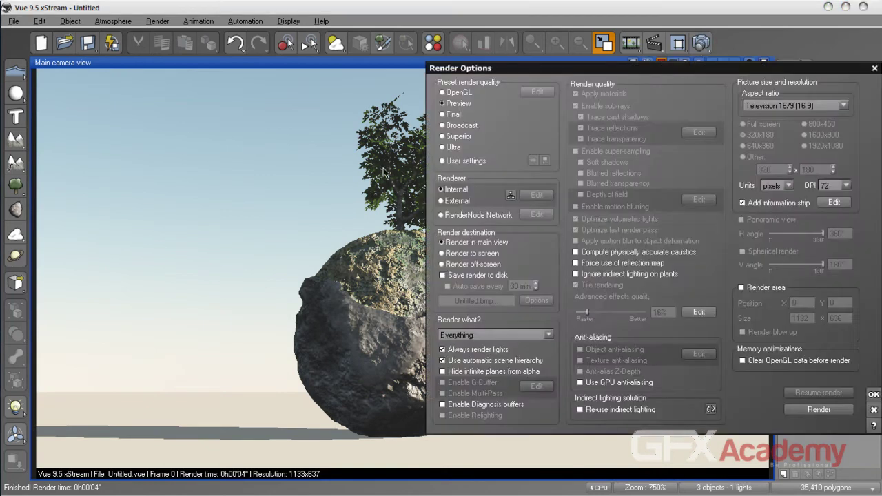
pyautogui.click(453, 115)
pyautogui.moveTo(558, 63); pyautogui.dragTo(423, 54)
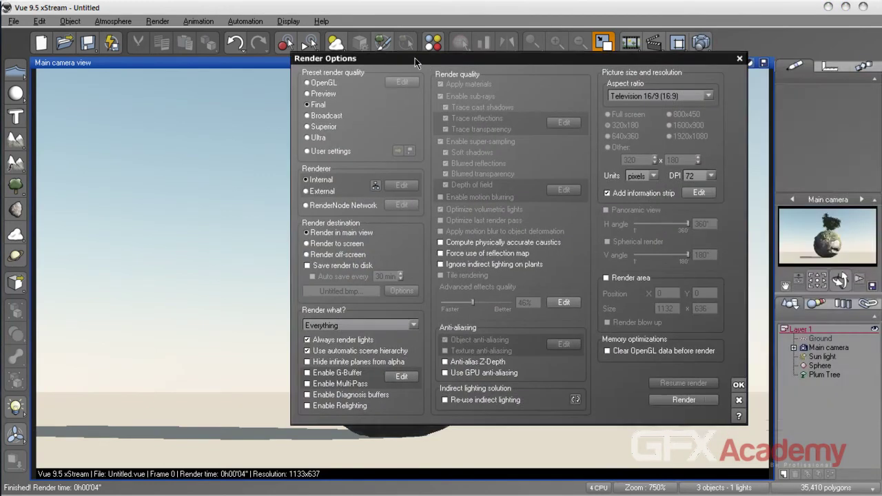
pyautogui.click(318, 118)
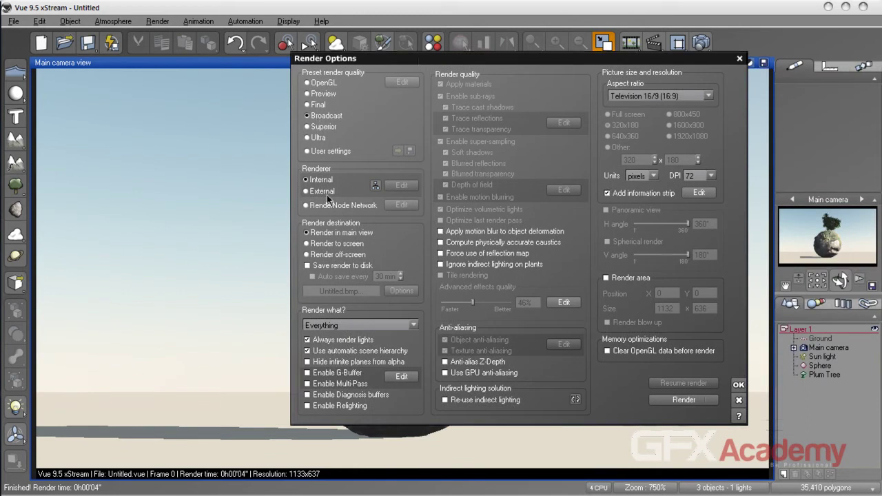
pyautogui.click(334, 245)
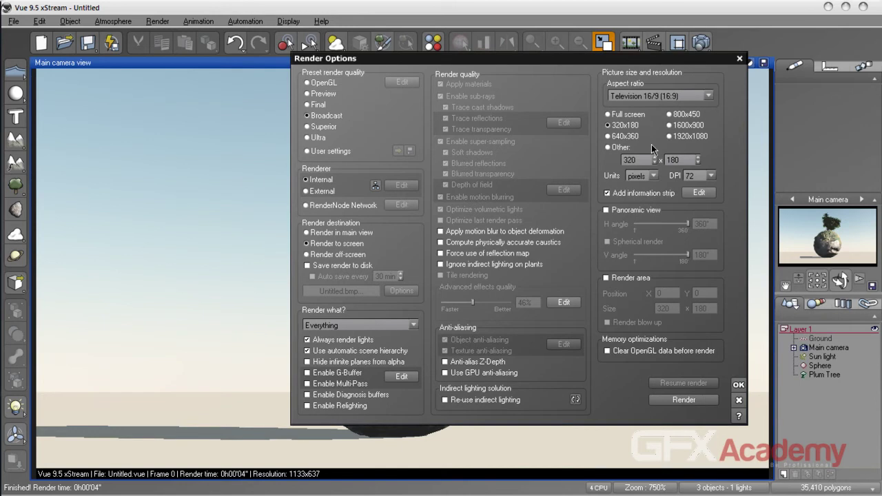
pyautogui.click(739, 385)
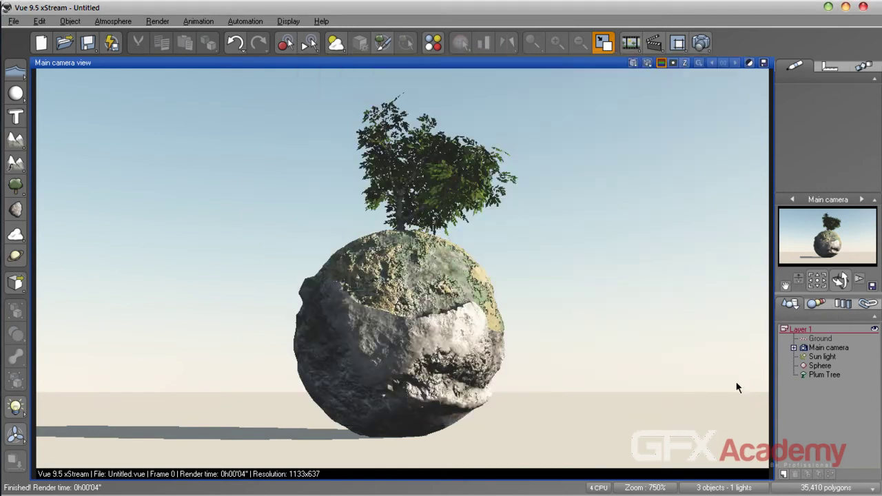
pyautogui.click(701, 42)
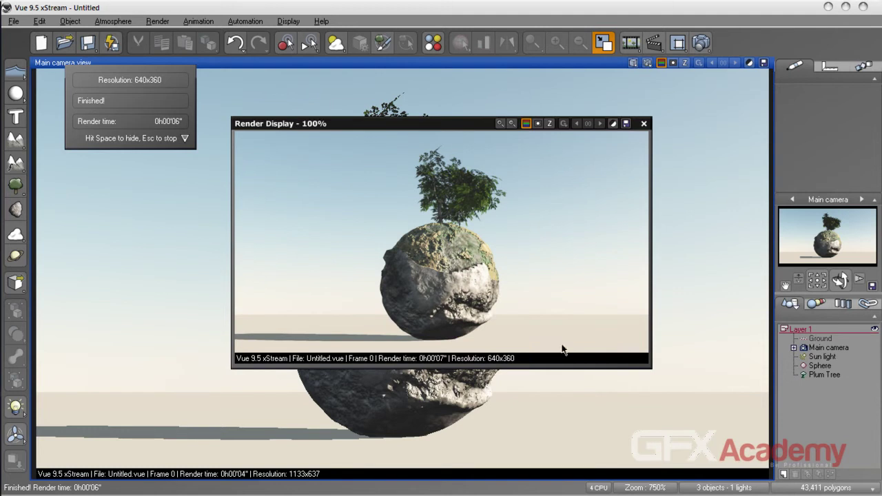
pyautogui.click(644, 125)
# Step: Tilt the plum tree outward, move it onto the sphere's upper right side with its trunk base embedded, and deselect it
pyautogui.click(427, 205)
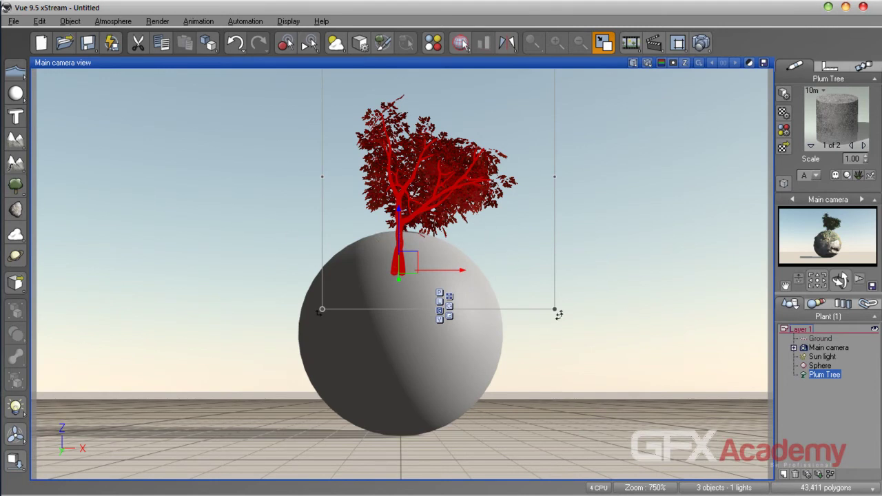
pyautogui.moveTo(561, 314); pyautogui.dragTo(477, 340)
pyautogui.moveTo(441, 270); pyautogui.dragTo(488, 270)
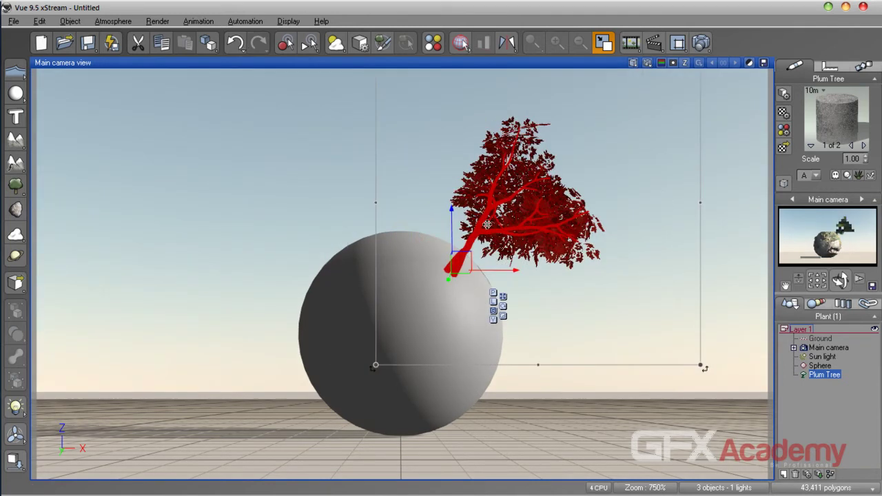
pyautogui.moveTo(452, 215); pyautogui.dragTo(453, 249)
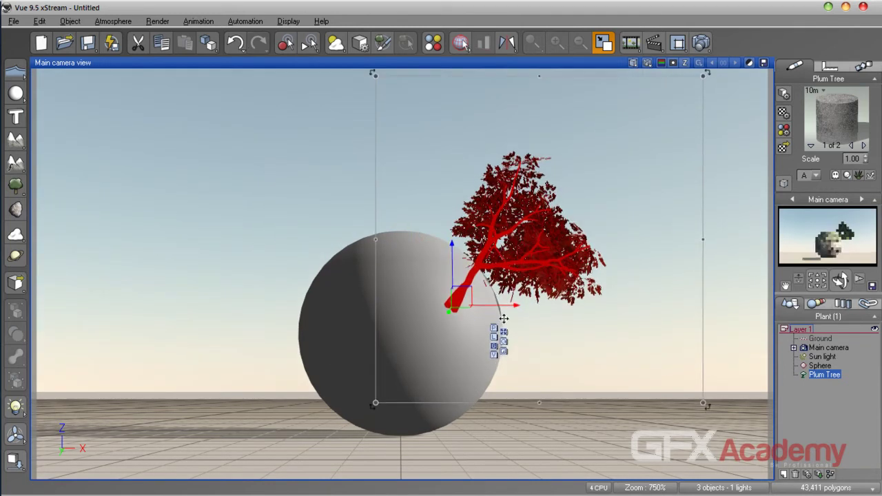
pyautogui.moveTo(506, 308); pyautogui.dragTo(511, 309)
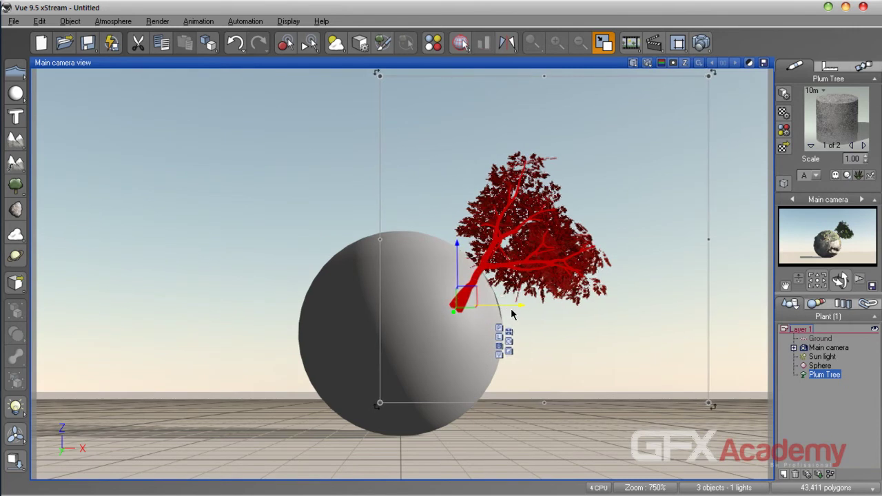
pyautogui.click(823, 403)
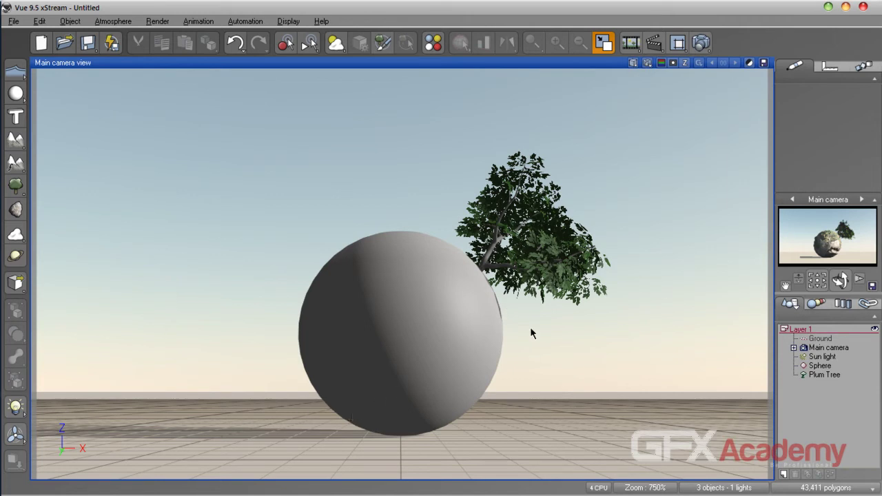
pyautogui.click(515, 283)
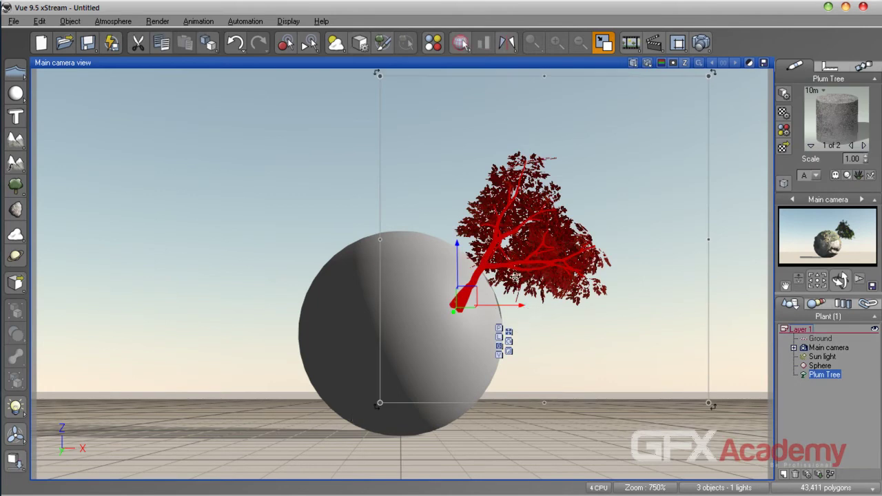
pyautogui.click(604, 369)
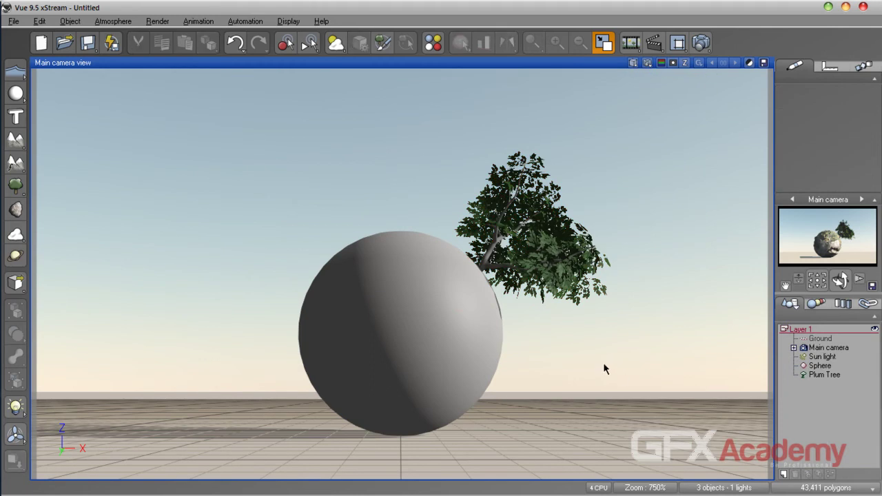
# Step: Select the sphere, open the EcoSystem Painter beside it and review the settings of the Brush, Eraser and Coloring/Scaling tools
pyautogui.click(474, 332)
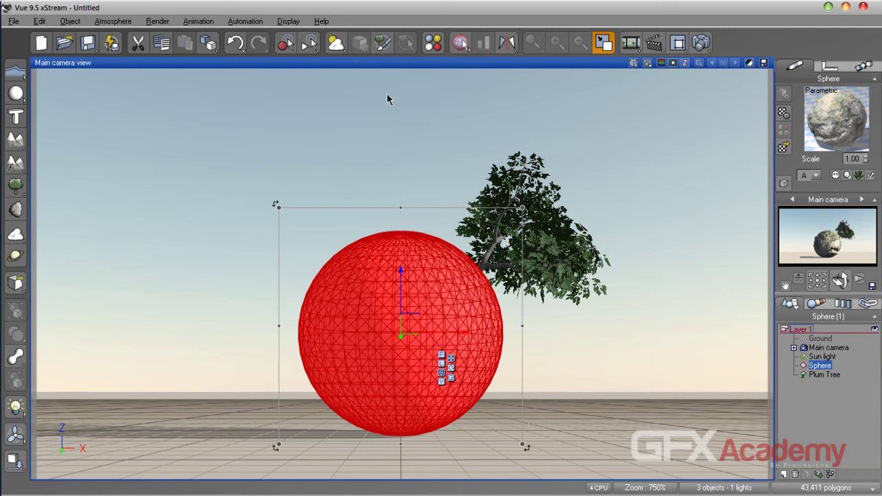
pyautogui.click(383, 45)
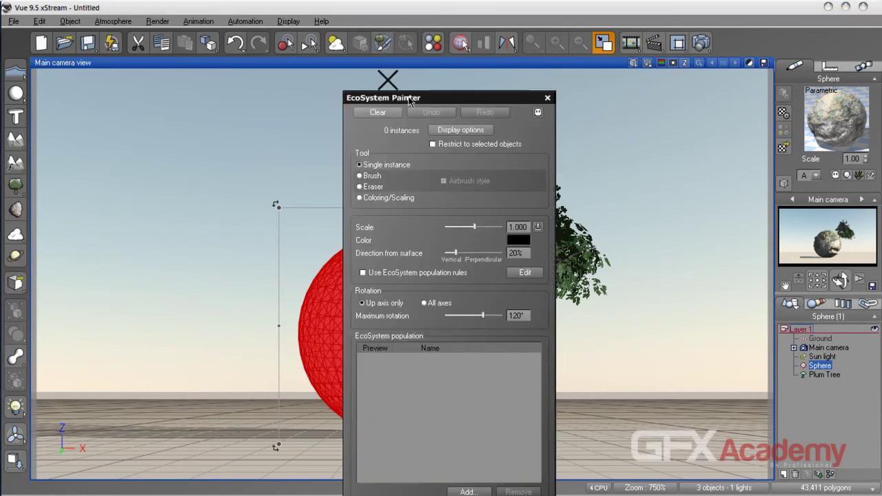
pyautogui.moveTo(410, 94); pyautogui.dragTo(561, 62)
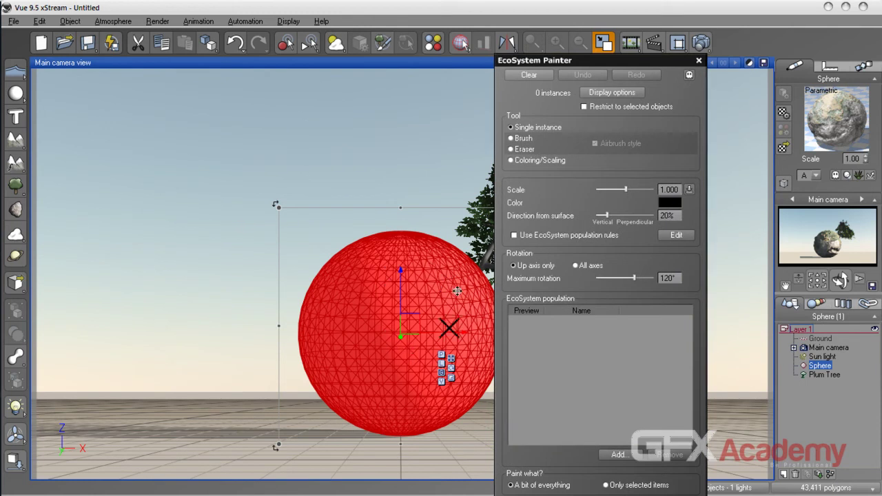
pyautogui.moveTo(600, 66); pyautogui.dragTo(614, 44)
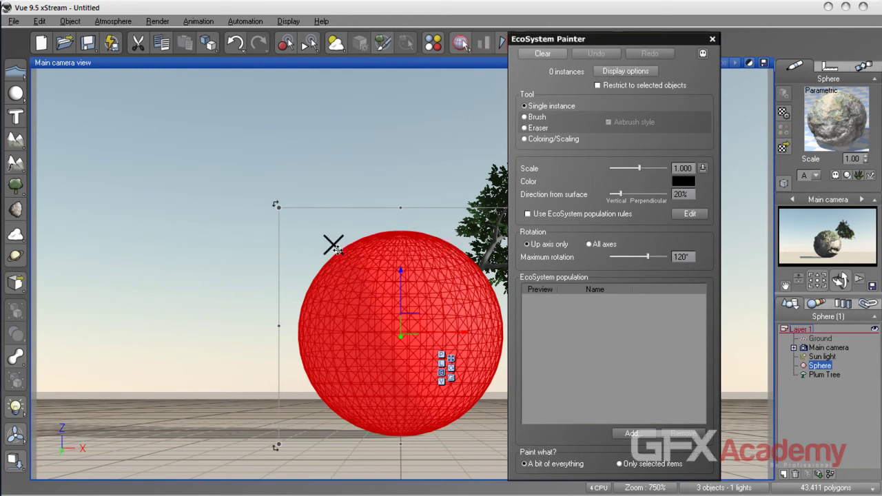
pyautogui.click(544, 118)
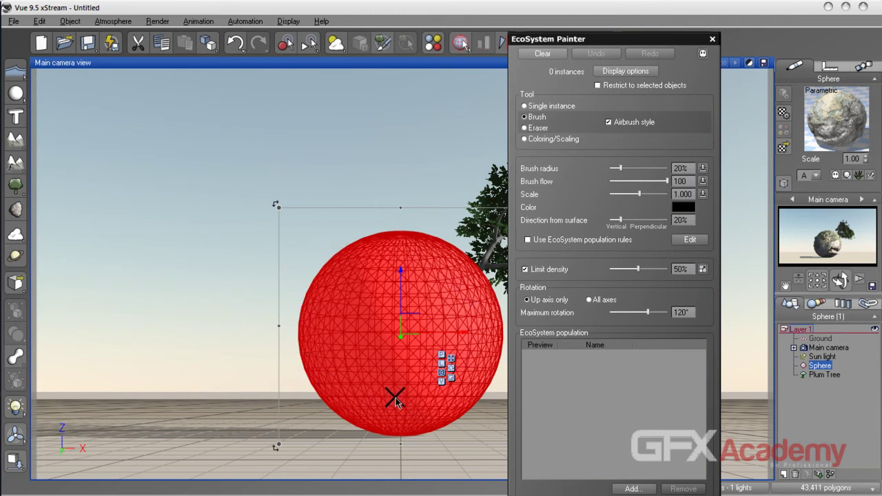
pyautogui.click(541, 131)
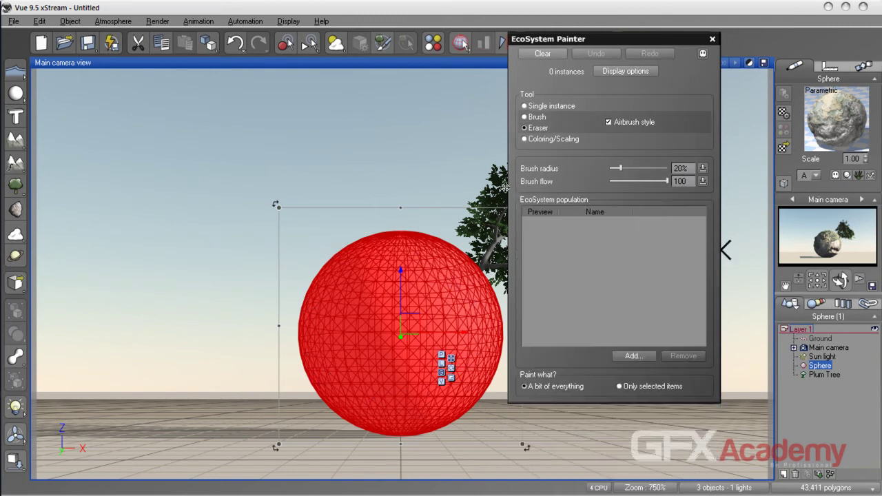
pyautogui.click(551, 139)
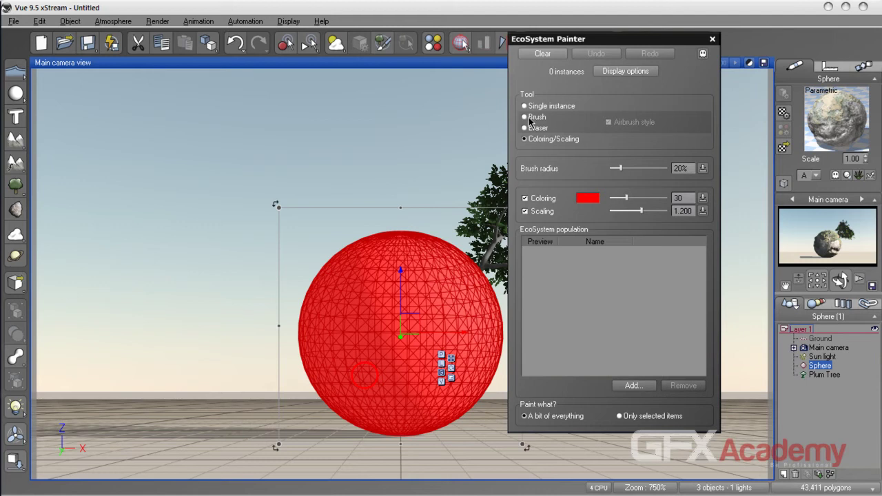
# Step: Set the EcoSystem's default display quality to Wireframe and close the display options
pyautogui.click(627, 72)
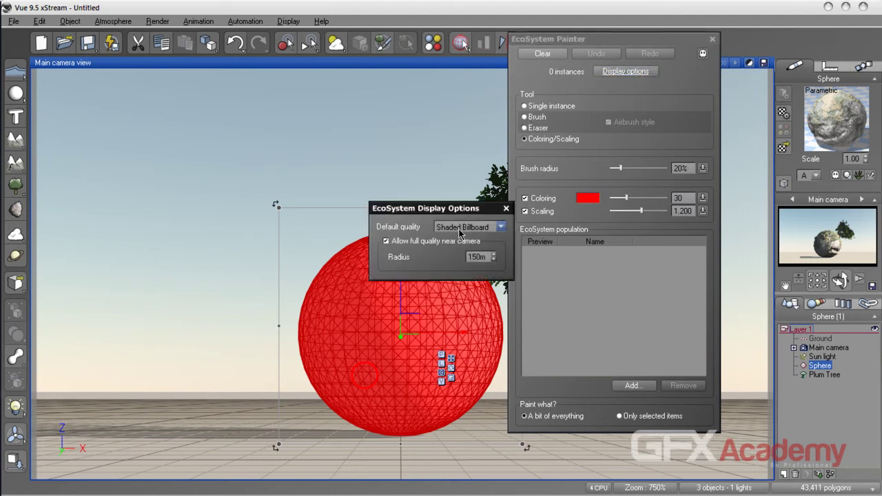
pyautogui.moveTo(458, 211); pyautogui.dragTo(416, 152)
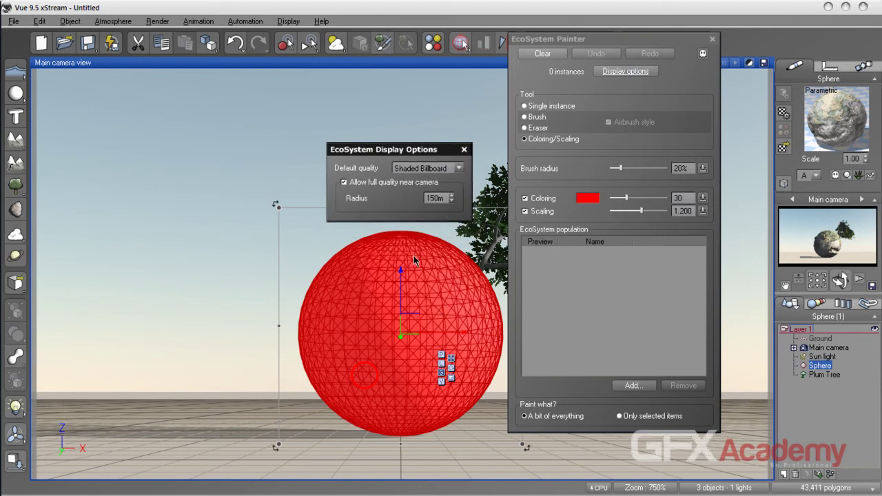
pyautogui.click(429, 170)
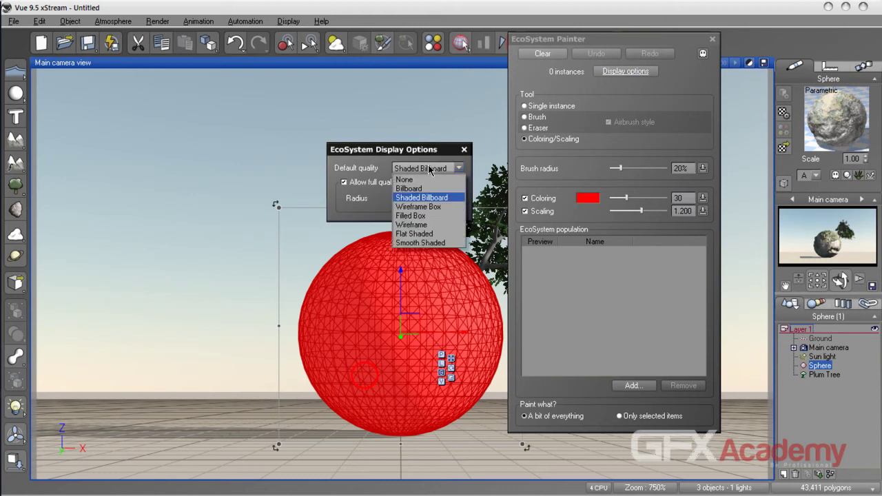
pyautogui.click(418, 224)
pyautogui.click(465, 150)
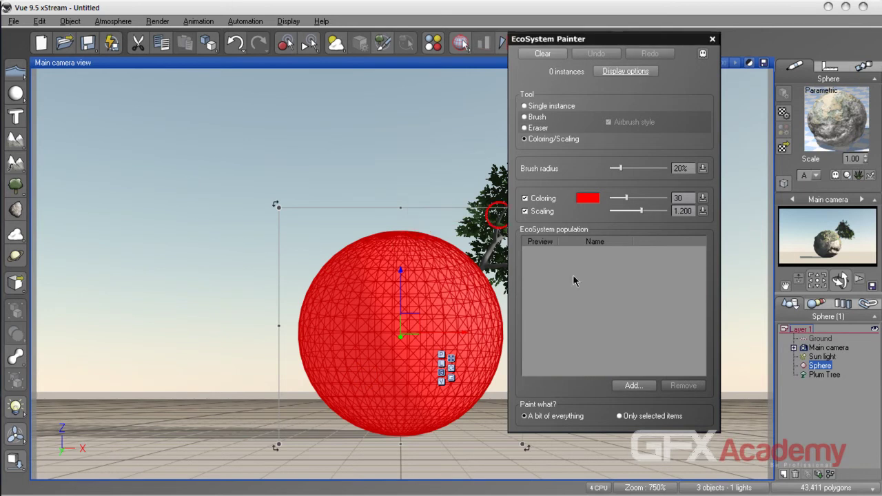
# Step: Switch the EcoSystem Painter to the Brush tool and start adding a plant to its population
pyautogui.click(537, 117)
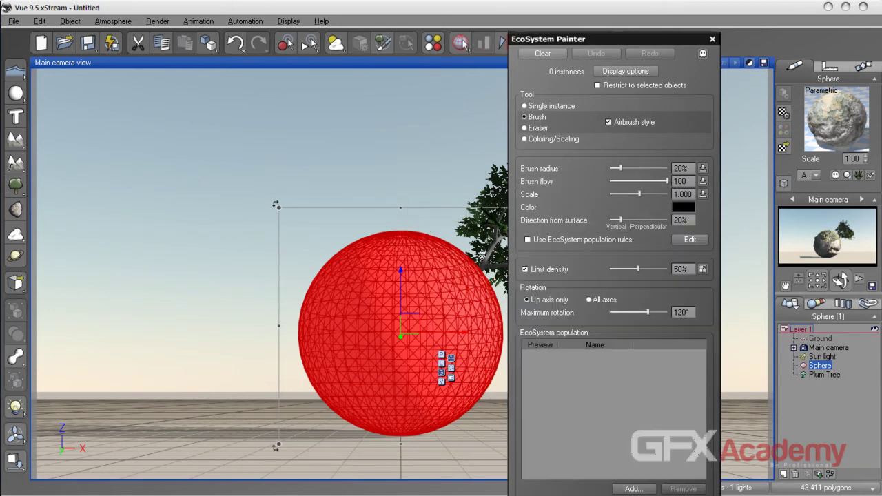
pyautogui.moveTo(612, 40); pyautogui.dragTo(616, 24)
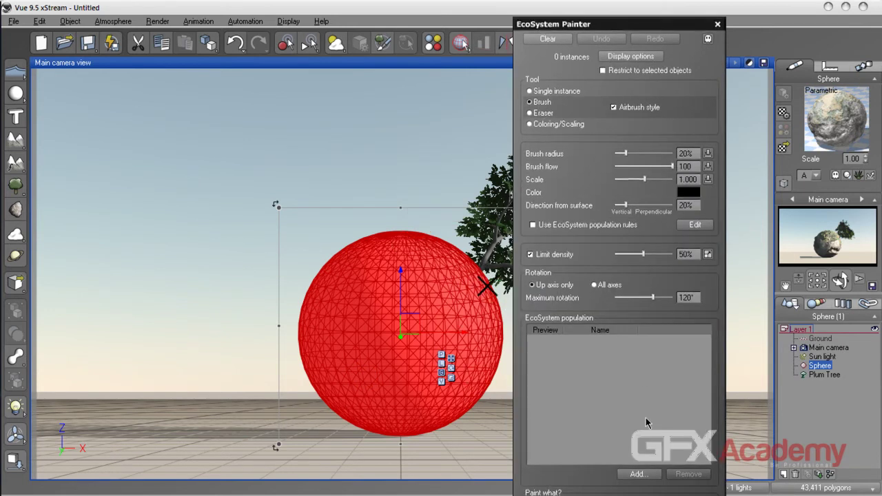
pyautogui.click(638, 475)
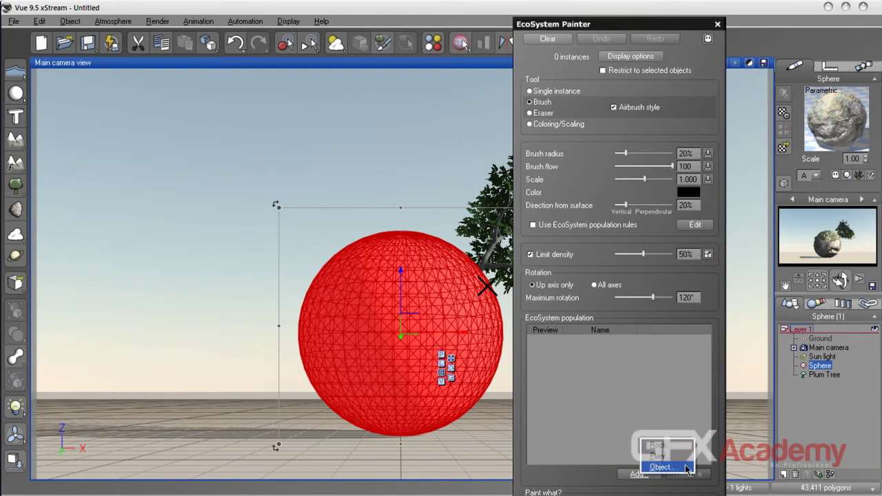
pyautogui.click(660, 456)
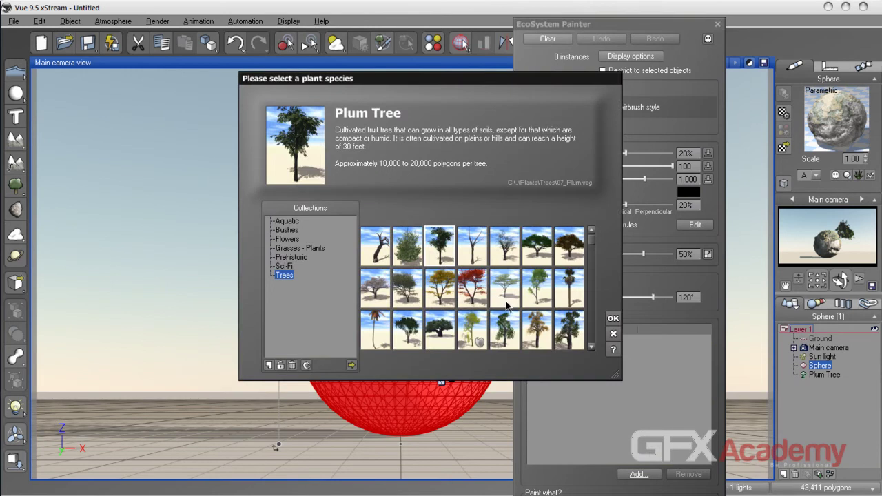
# Step: Try to choose the Realms Art Egyptian Blue Water Lily from the Aquatic collection in an enlarged species browser
pyautogui.click(288, 224)
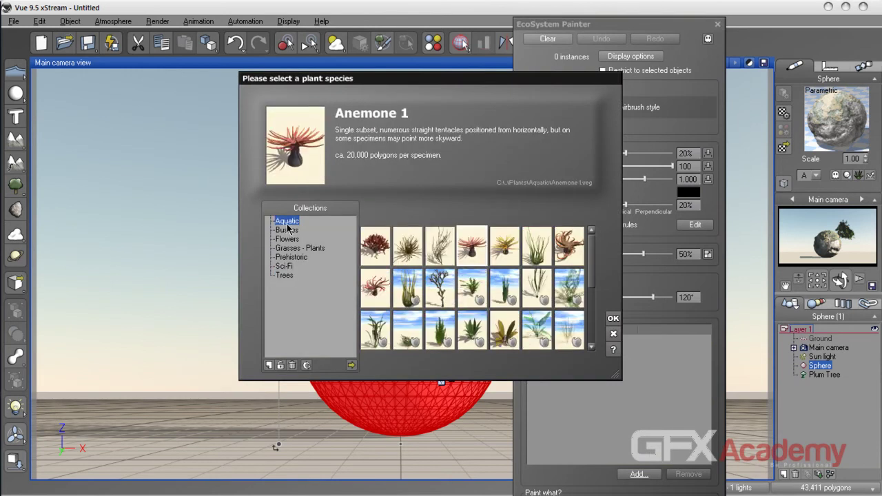
pyautogui.moveTo(616, 378); pyautogui.dragTo(715, 484)
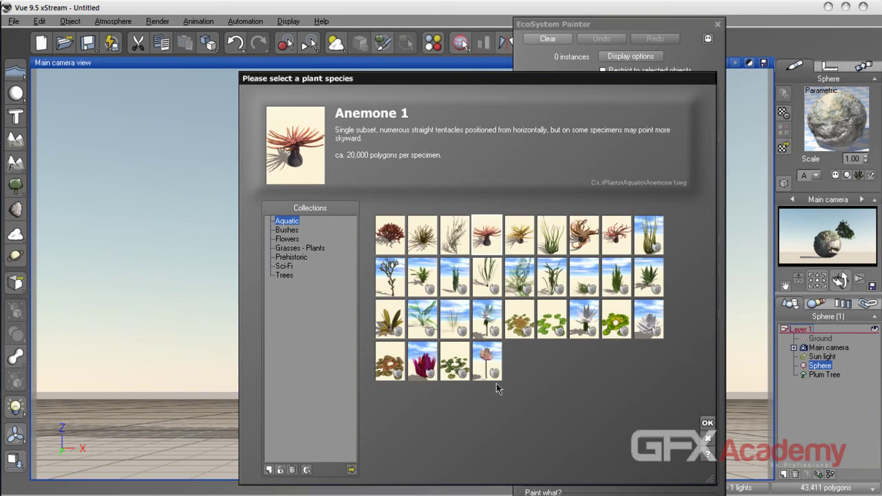
pyautogui.click(493, 333)
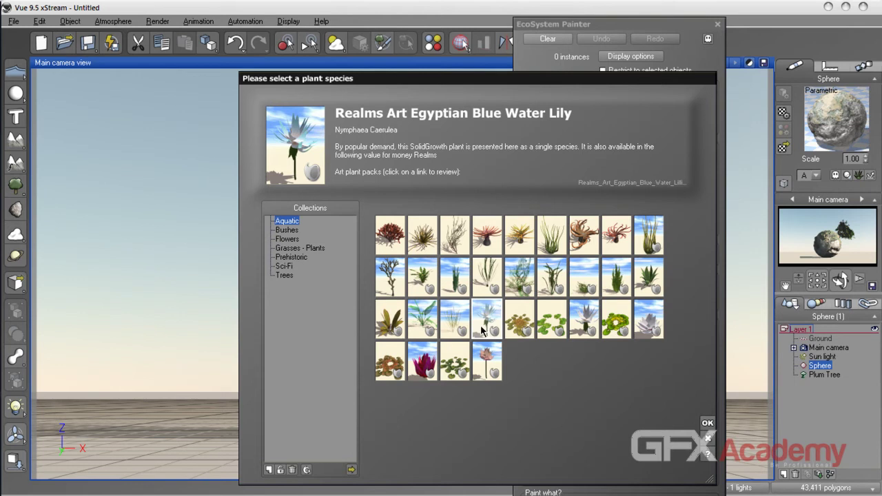
pyautogui.click(482, 331)
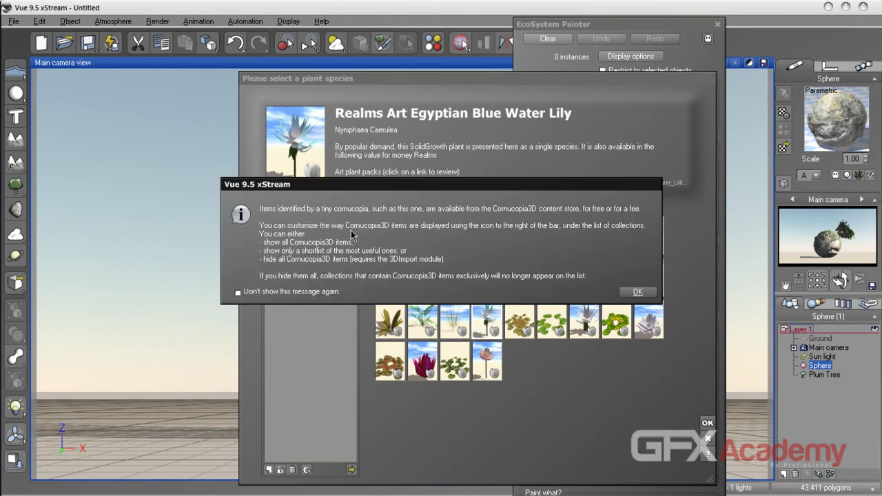
pyautogui.click(641, 293)
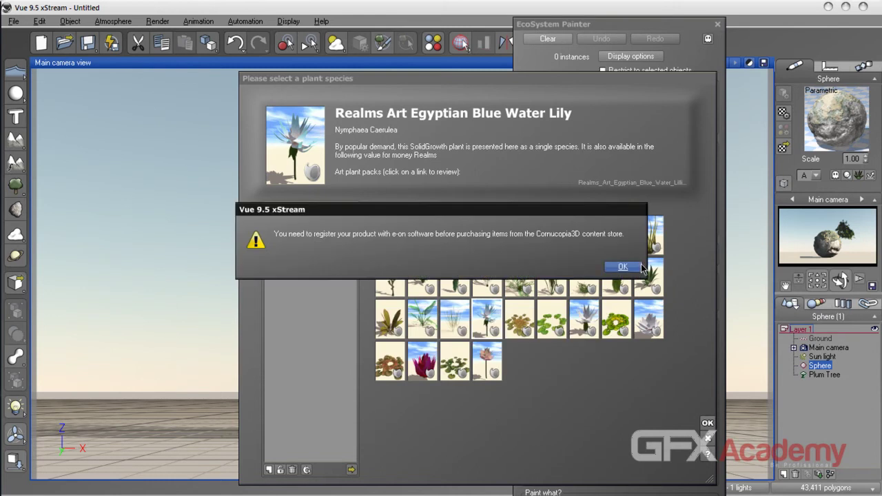
pyautogui.click(629, 267)
# Step: Browse the Bushes, Flowers and Grasses - Plants collections and add the Reeds species to the EcoSystem population
pyautogui.click(287, 230)
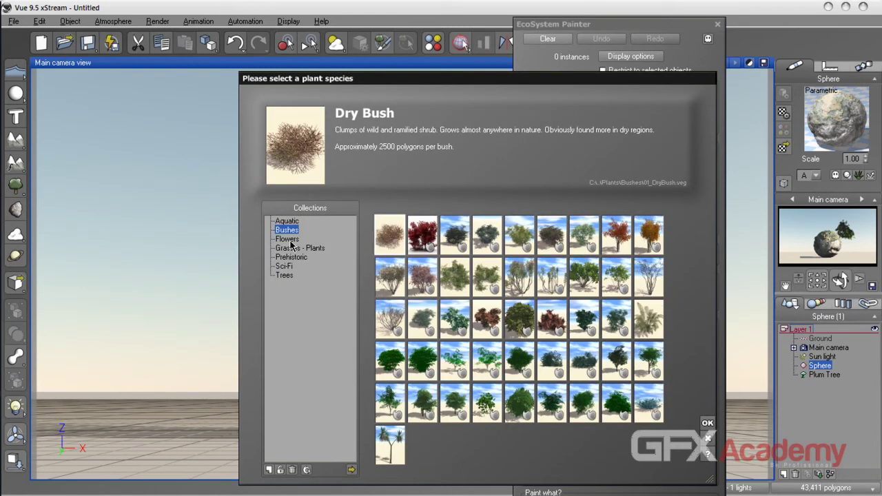
pyautogui.click(294, 240)
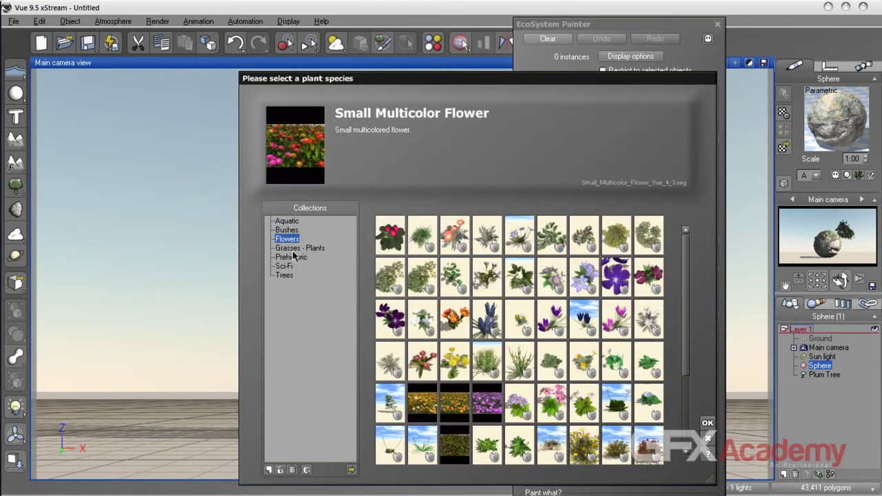
pyautogui.click(293, 249)
pyautogui.click(455, 239)
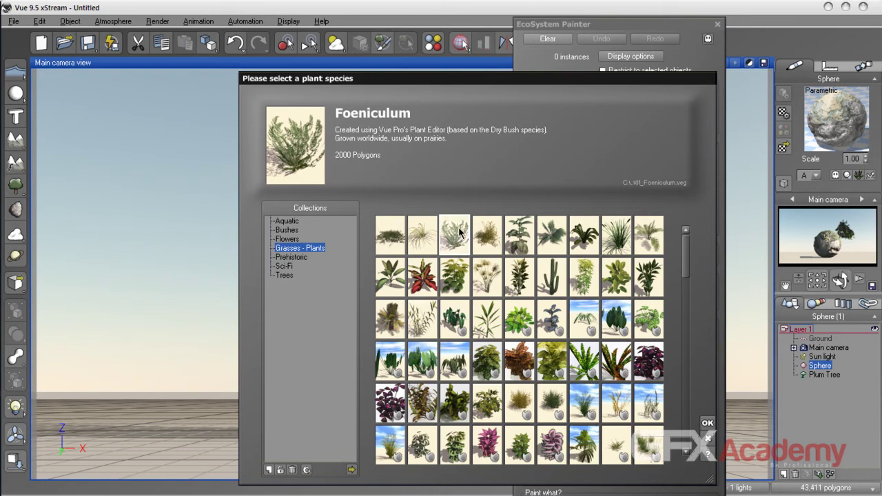
pyautogui.click(616, 237)
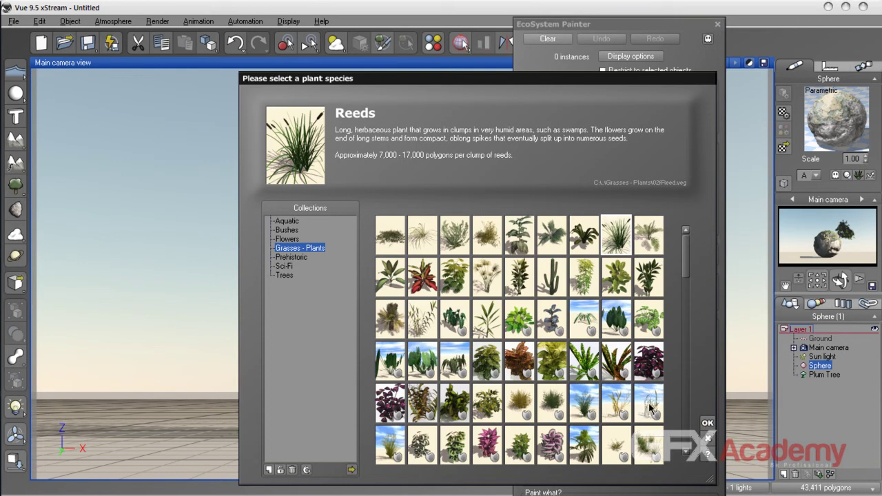
pyautogui.click(707, 423)
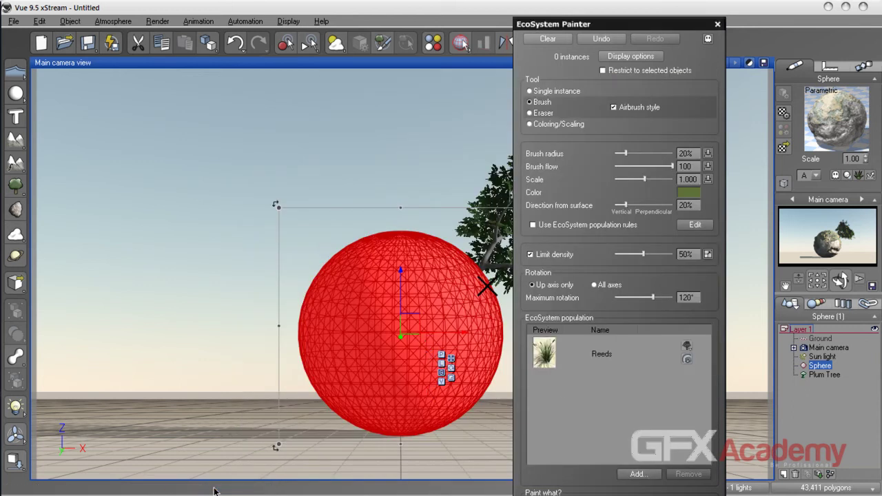
# Step: Remove Reeds from the EcoSystem population and add the same plant species again
pyautogui.click(570, 355)
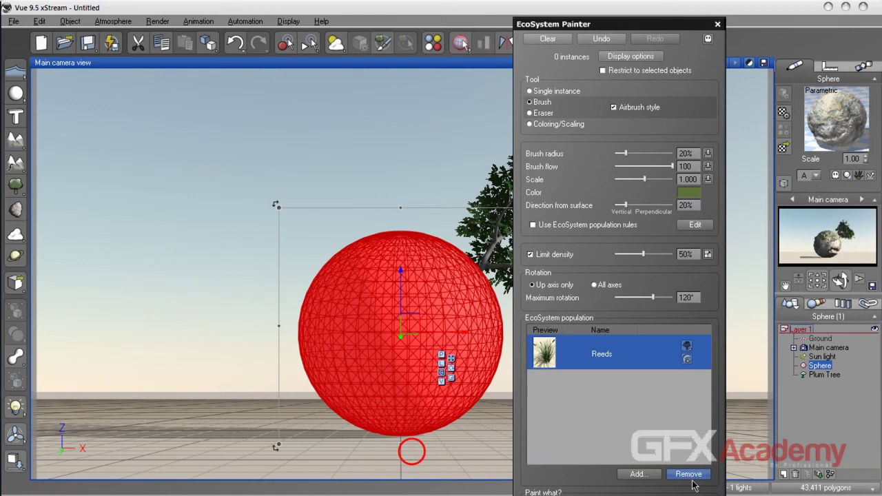
pyautogui.moveTo(600, 25); pyautogui.dragTo(610, 12)
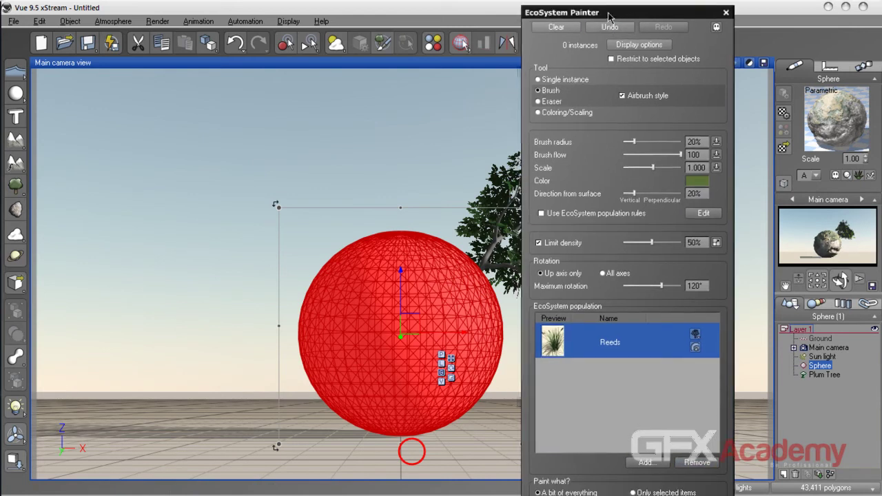
pyautogui.click(698, 460)
pyautogui.click(648, 460)
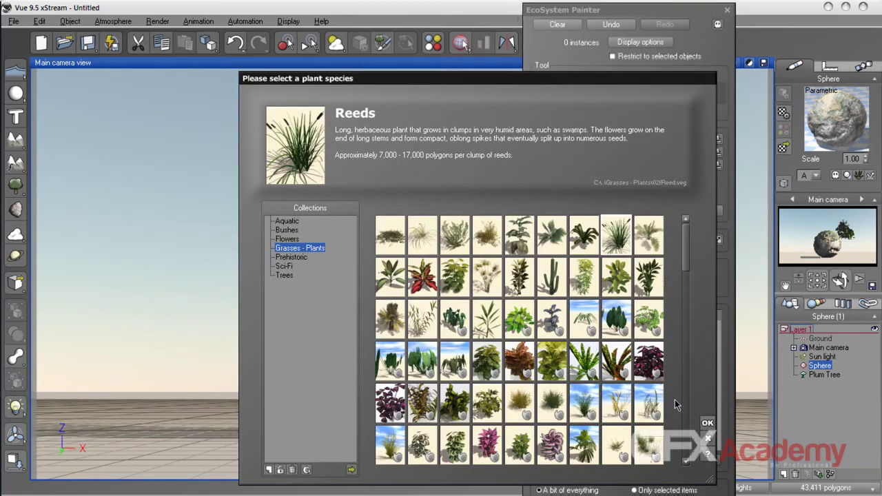
pyautogui.click(668, 441)
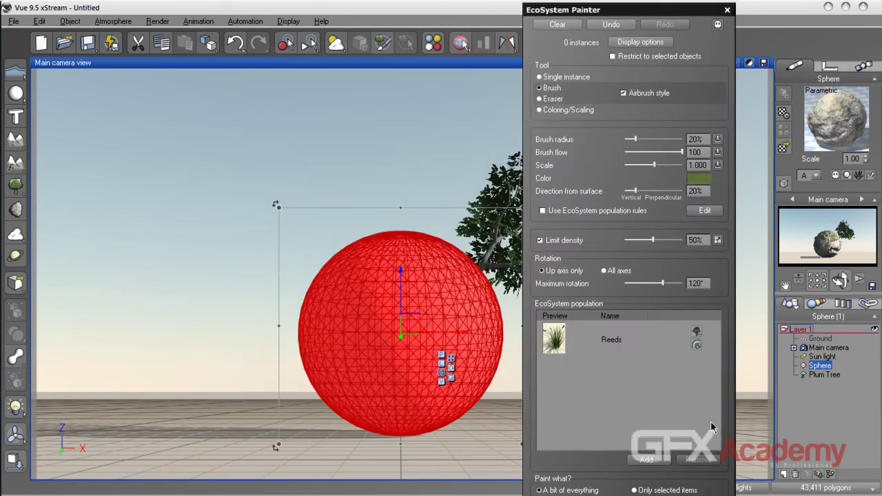
pyautogui.click(707, 423)
# Step: Paint sparse Reeds over the sphere with a 28% brush radius, and render the scene to check them
pyautogui.click(421, 236)
pyautogui.moveTo(398, 236)
pyautogui.mouseDown()
pyautogui.moveTo(331, 261)
pyautogui.moveTo(312, 286)
pyautogui.moveTo(311, 347)
pyautogui.moveTo(332, 387)
pyautogui.moveTo(416, 406)
pyautogui.moveTo(460, 371)
pyautogui.moveTo(433, 308)
pyautogui.moveTo(389, 286)
pyautogui.moveTo(358, 323)
pyautogui.moveTo(394, 342)
pyautogui.moveTo(406, 298)
pyautogui.moveTo(389, 267)
pyautogui.moveTo(384, 274)
pyautogui.moveTo(411, 260)
pyautogui.moveTo(468, 276)
pyautogui.mouseUp()
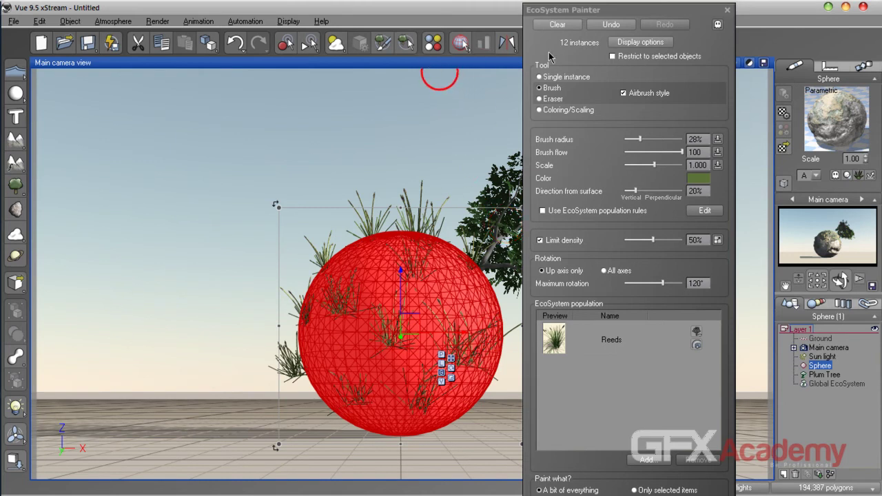
pyautogui.moveTo(605, 15)
pyautogui.mouseDown()
pyautogui.moveTo(701, 107)
pyautogui.moveTo(724, 106)
pyautogui.mouseUp()
pyautogui.click(701, 43)
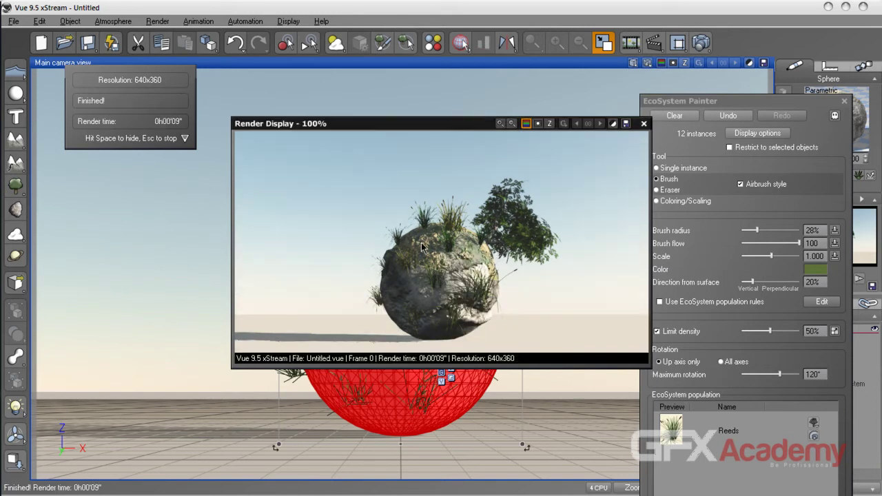
pyautogui.click(644, 124)
# Step: Clear all painted Reeds instances and place the EcoSystem Painter beside the sphere
pyautogui.moveTo(672, 101); pyautogui.dragTo(573, 57)
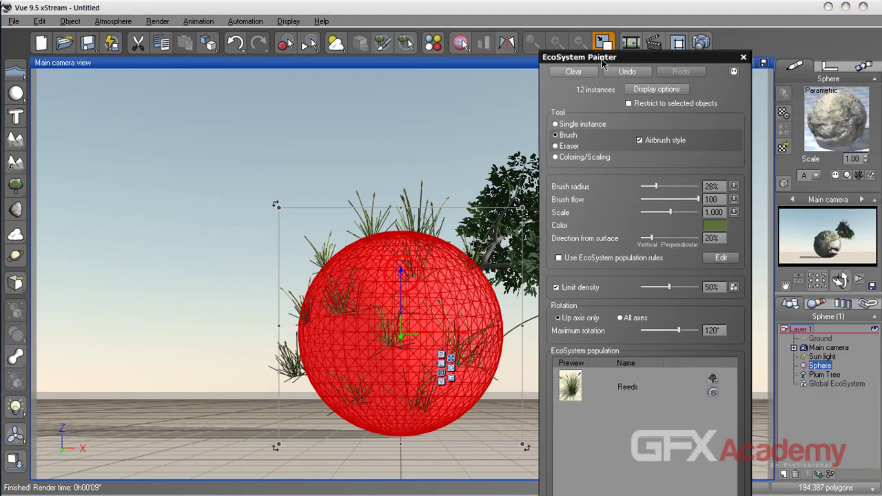
pyautogui.click(640, 74)
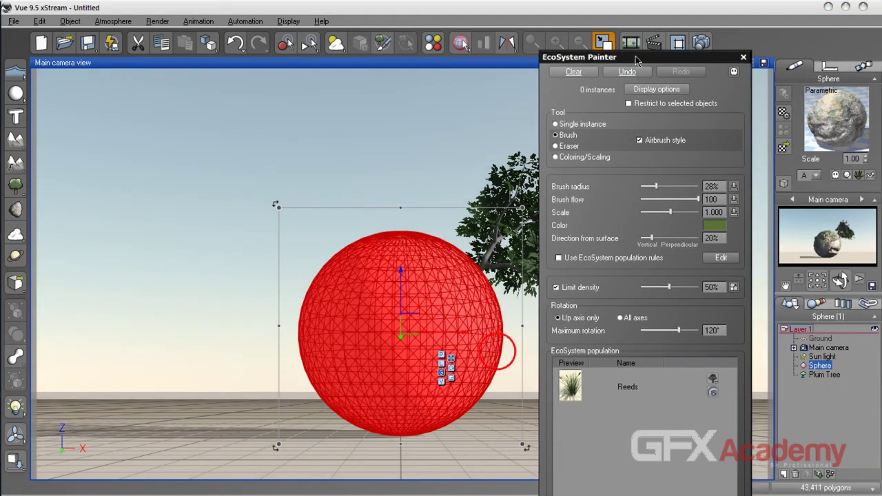
pyautogui.moveTo(636, 60); pyautogui.dragTo(617, 14)
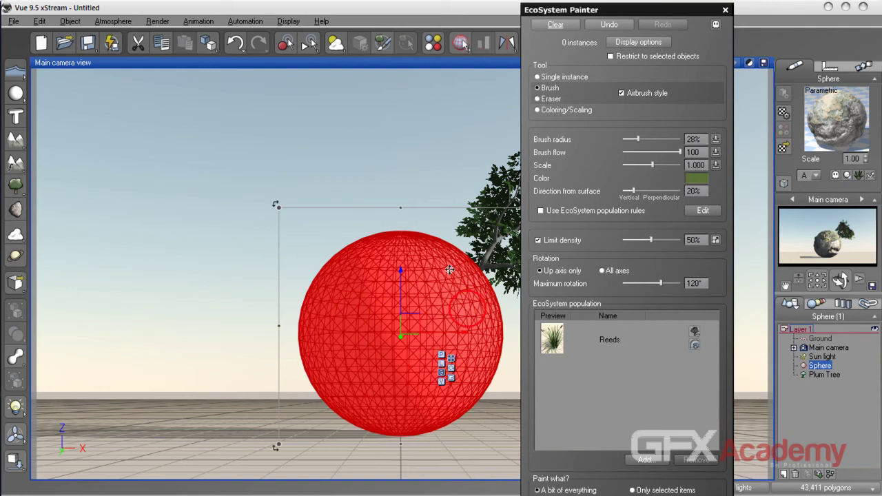
# Step: Paint the sphere densely with Reeds with Limit density turned off, and render the scene
pyautogui.click(541, 243)
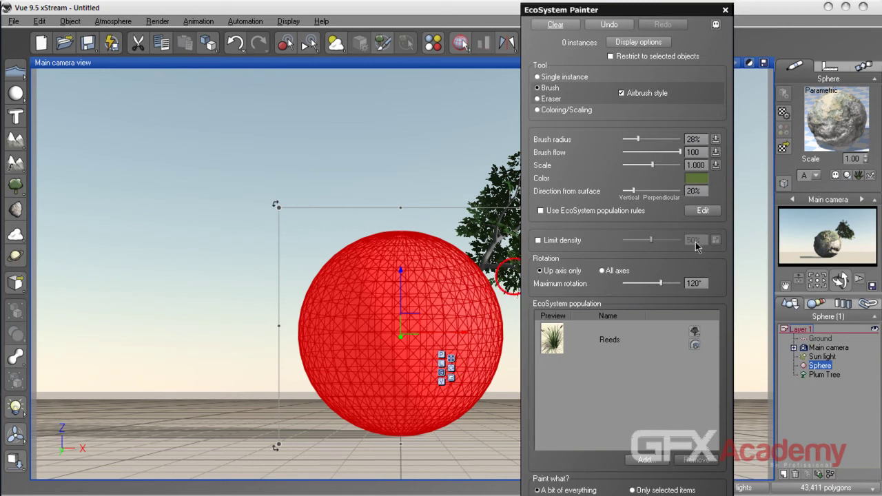
pyautogui.moveTo(457, 256)
pyautogui.mouseDown()
pyautogui.moveTo(379, 248)
pyautogui.moveTo(325, 258)
pyautogui.moveTo(308, 282)
pyautogui.moveTo(321, 348)
pyautogui.moveTo(388, 372)
pyautogui.moveTo(462, 364)
pyautogui.moveTo(472, 323)
pyautogui.moveTo(377, 299)
pyautogui.moveTo(417, 279)
pyautogui.moveTo(494, 352)
pyautogui.moveTo(403, 410)
pyautogui.moveTo(376, 413)
pyautogui.moveTo(321, 386)
pyautogui.moveTo(425, 394)
pyautogui.moveTo(369, 373)
pyautogui.mouseUp()
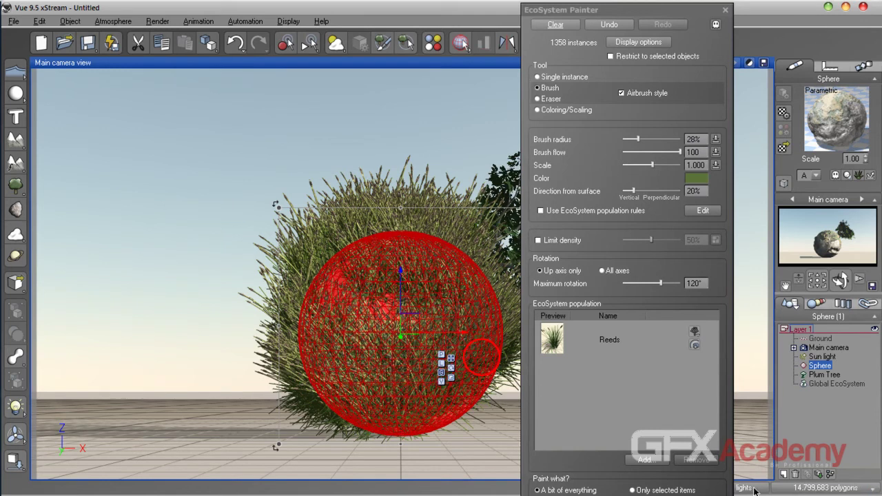
pyautogui.moveTo(628, 15); pyautogui.dragTo(764, 81)
pyautogui.click(701, 43)
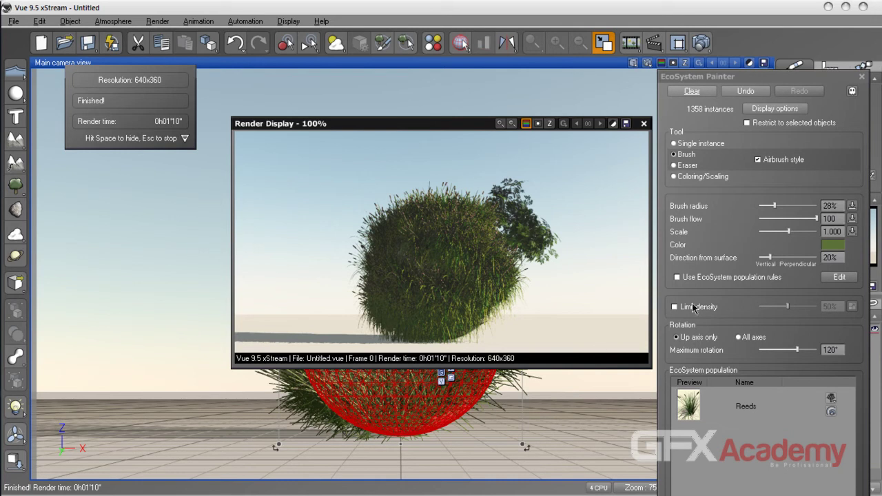
pyautogui.click(644, 123)
# Step: Paint additional Reeds over the selected sphere and close the EcoSystem Painter
pyautogui.moveTo(733, 77)
pyautogui.mouseDown()
pyautogui.moveTo(622, 44)
pyautogui.moveTo(628, 38)
pyautogui.mouseUp()
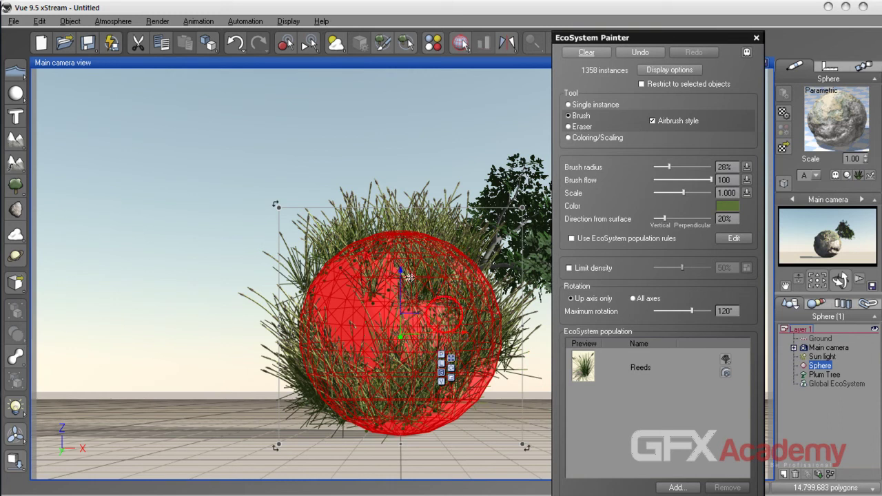
pyautogui.click(821, 367)
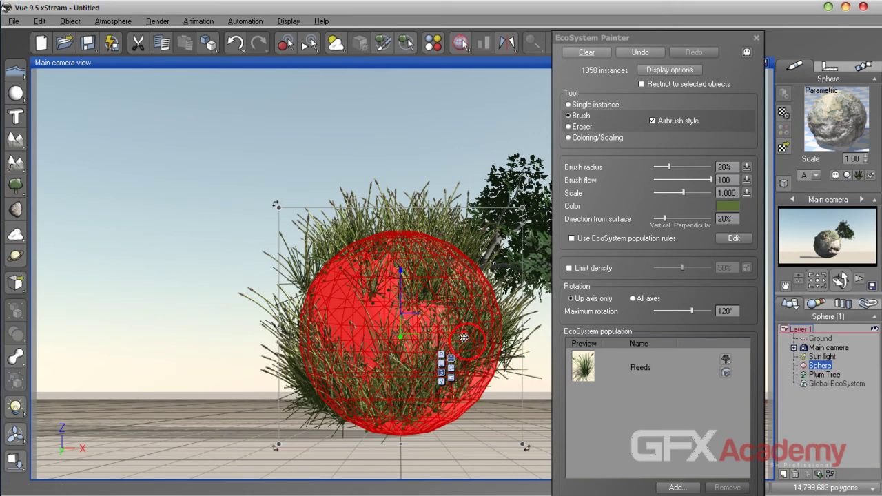
pyautogui.moveTo(462, 331)
pyautogui.mouseDown()
pyautogui.moveTo(434, 331)
pyautogui.moveTo(421, 348)
pyautogui.moveTo(418, 331)
pyautogui.moveTo(545, 341)
pyautogui.mouseUp()
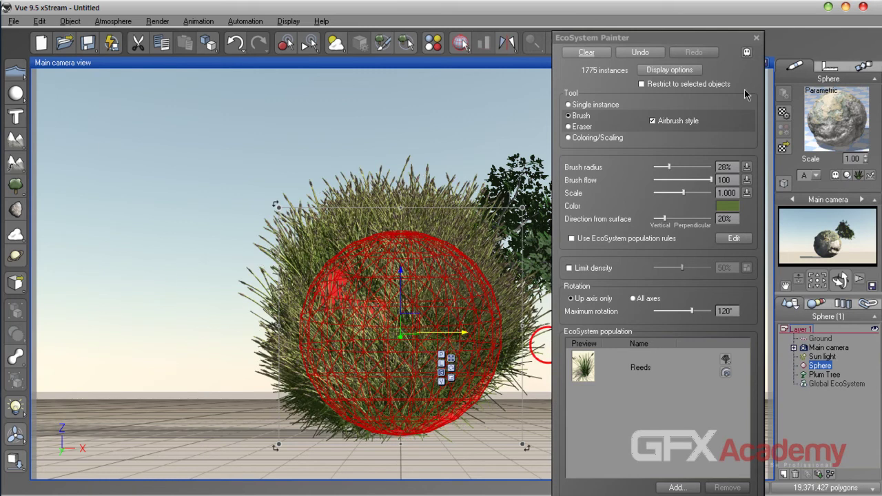
pyautogui.click(756, 38)
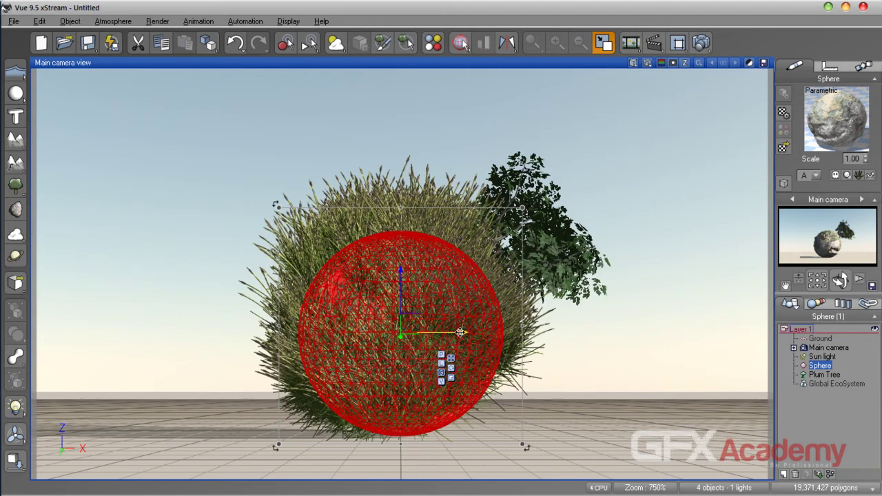
# Step: Move the sphere along its X axis out of the painted reeds, undo that move and reopen the EcoSystem Painter
pyautogui.moveTo(464, 337); pyautogui.dragTo(180, 336)
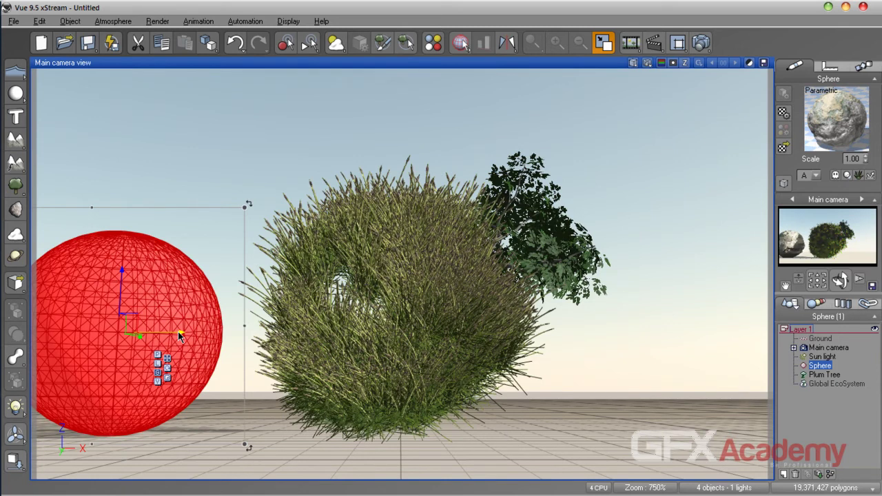
pyautogui.hotkey('ctrl', 'z')
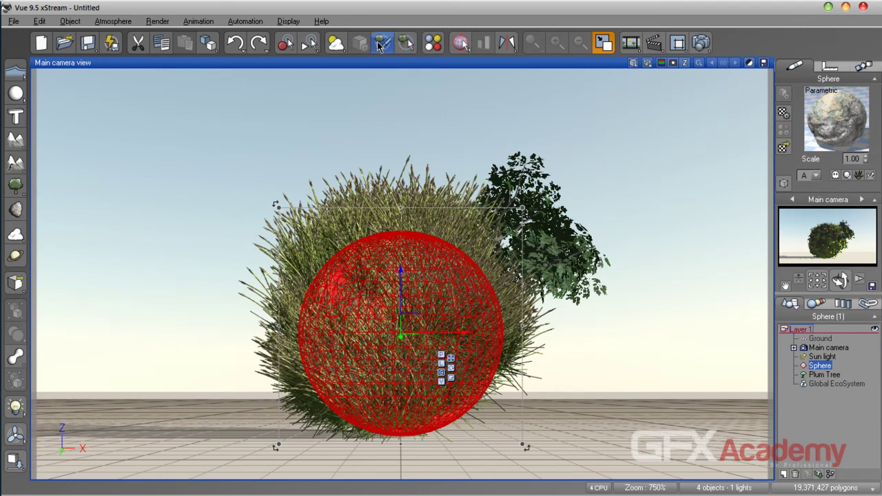
pyautogui.click(407, 42)
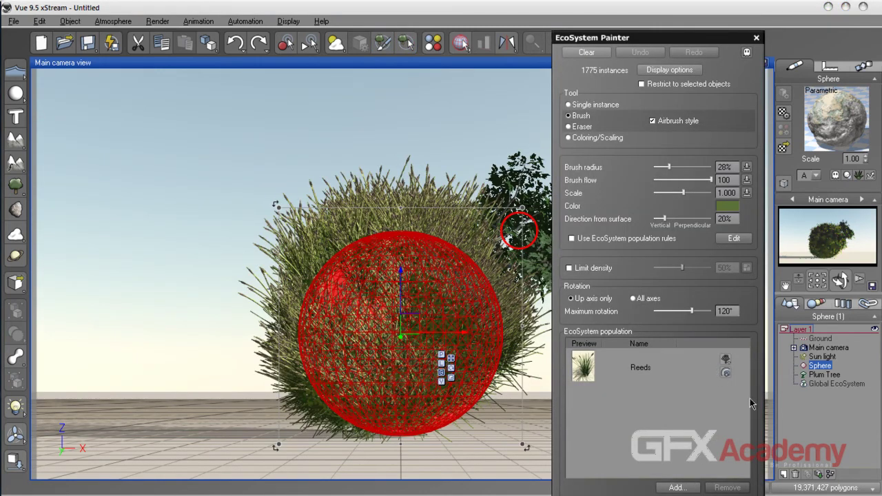
# Step: Clear every painted instance from the scene and remove Reeds from the EcoSystem population
pyautogui.click(664, 366)
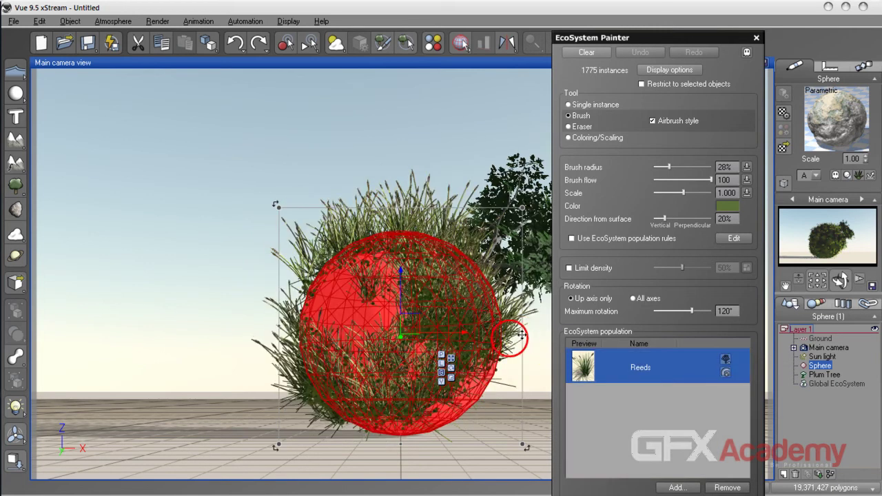
pyautogui.click(587, 52)
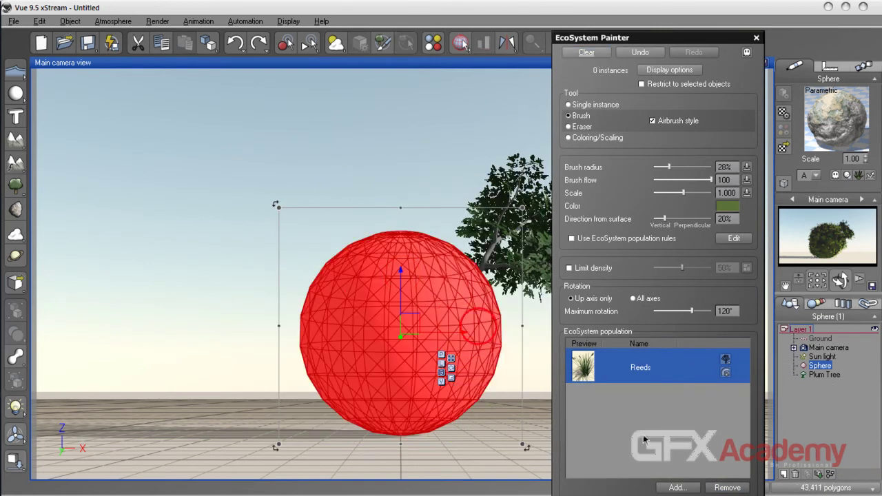
pyautogui.click(728, 488)
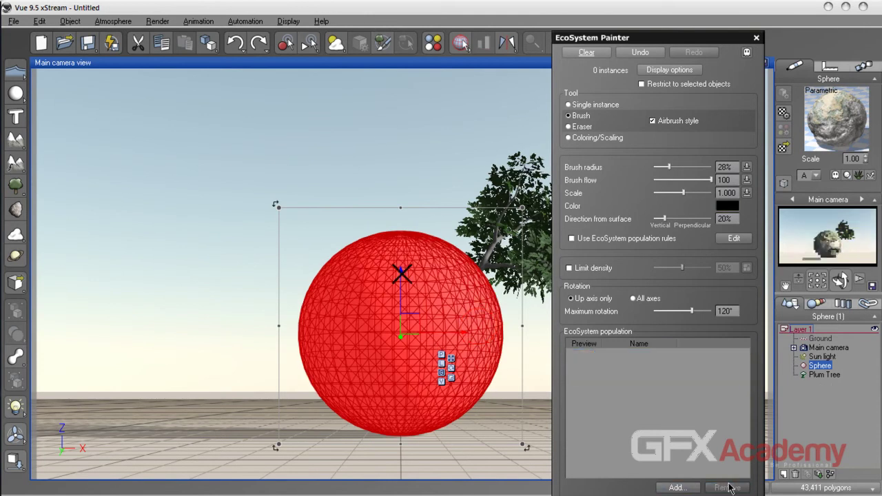
# Step: Look through the plant collections and add Patch of Grass from Grasses - Plants to the EcoSystem population
pyautogui.click(679, 488)
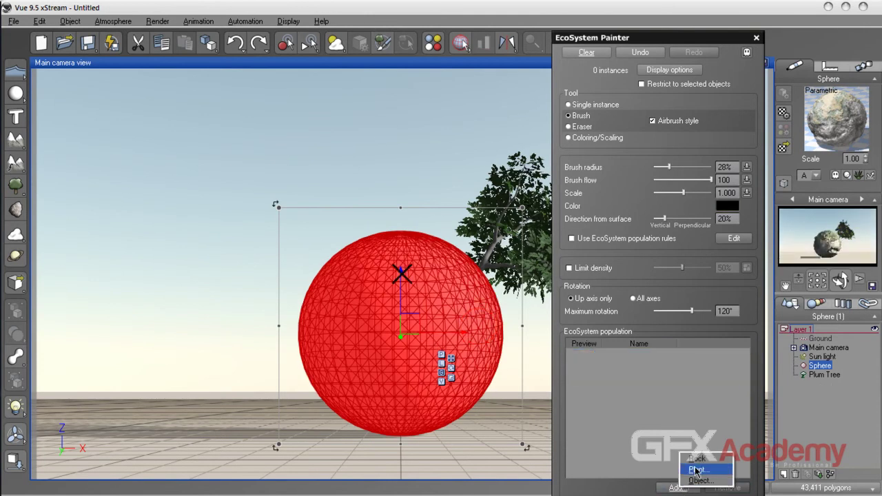
pyautogui.click(697, 470)
pyautogui.click(292, 257)
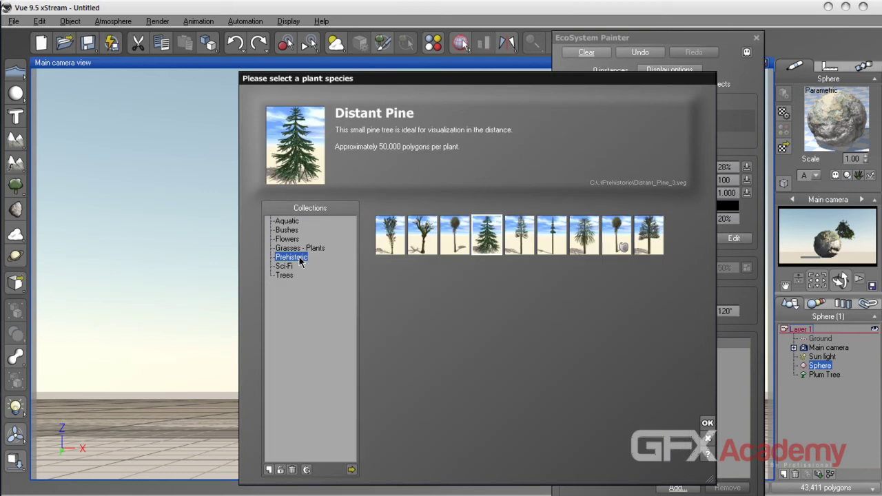
pyautogui.click(292, 267)
pyautogui.click(286, 276)
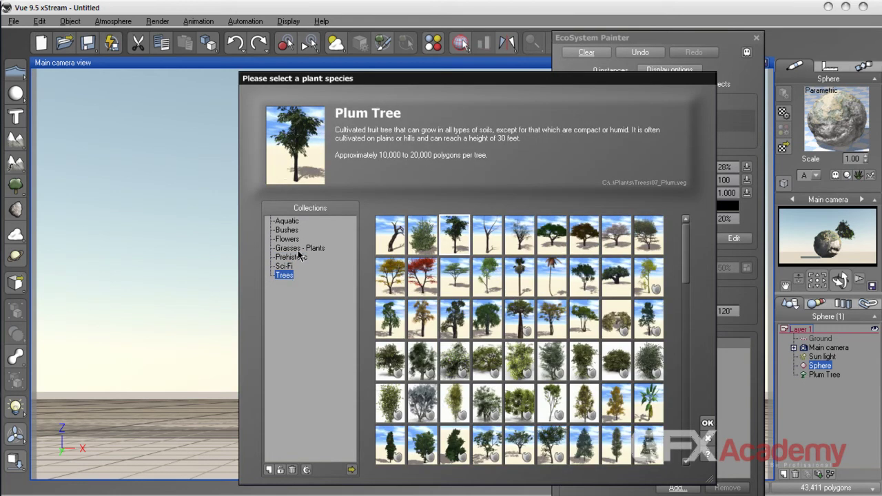
pyautogui.click(287, 230)
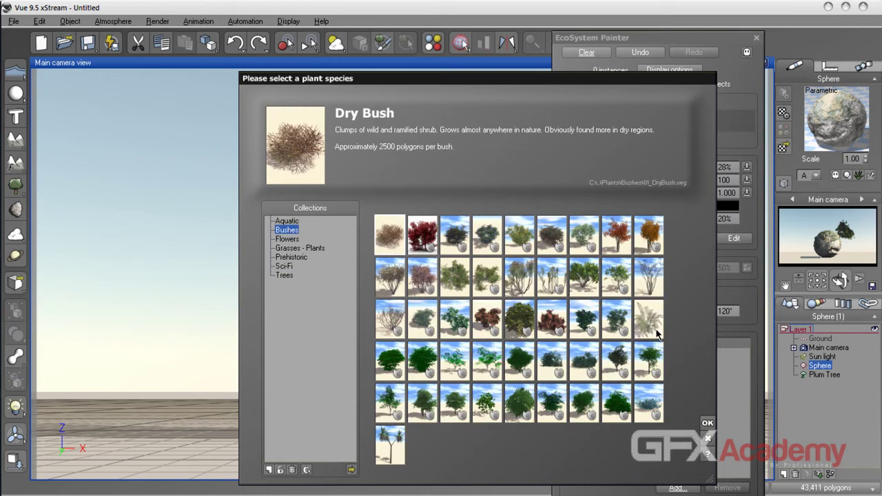
pyautogui.click(288, 221)
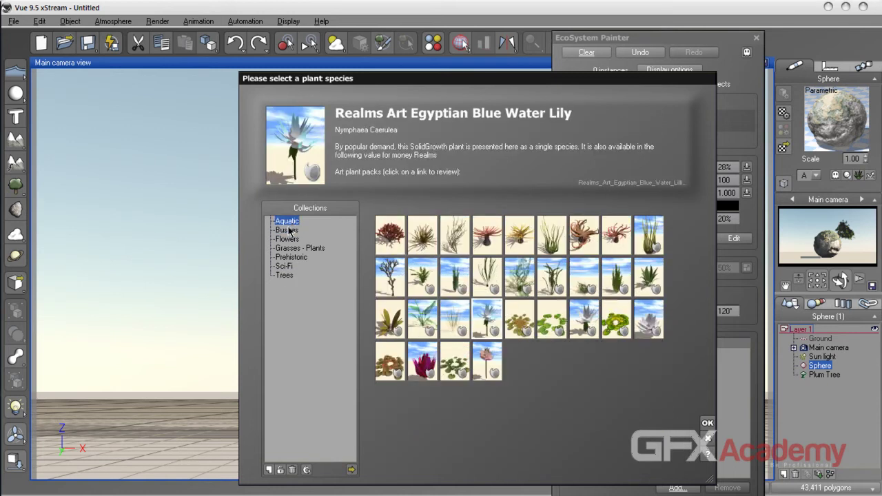
pyautogui.click(288, 239)
pyautogui.click(288, 248)
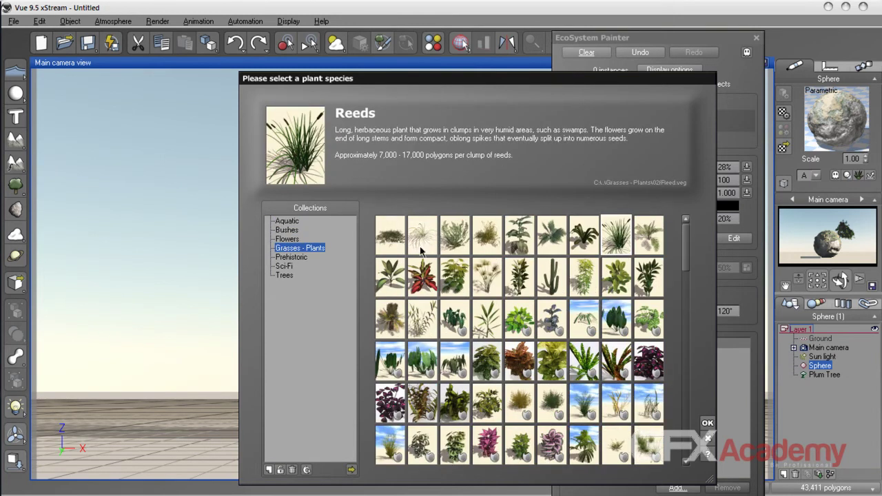
pyautogui.click(391, 235)
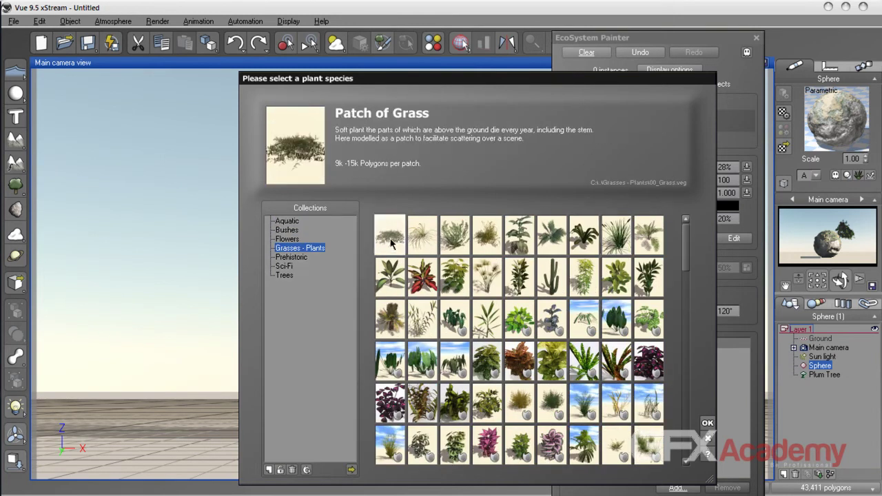
pyautogui.click(708, 423)
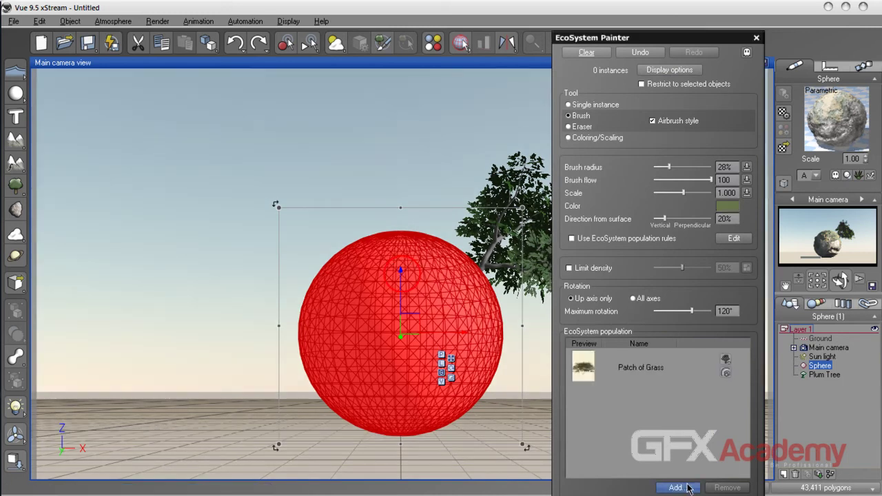
# Step: Add Dry Weeds from the Grasses - Plants collection to the EcoSystem population
pyautogui.click(679, 487)
pyautogui.click(698, 469)
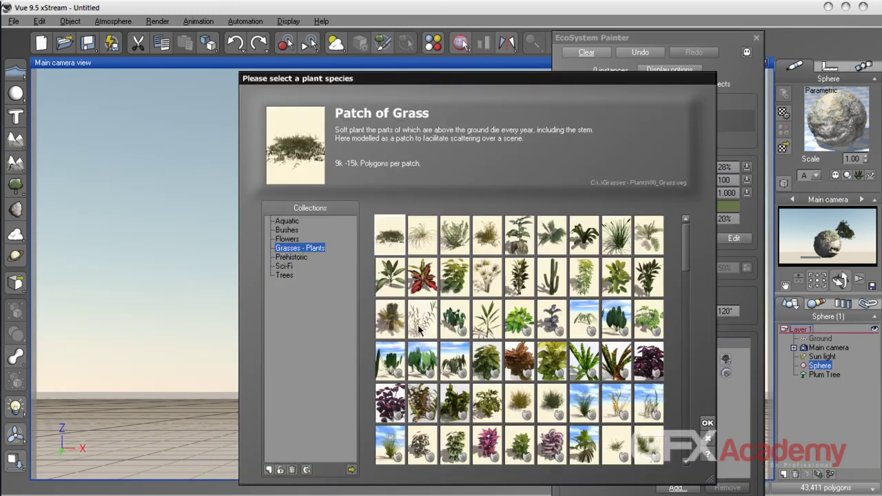
pyautogui.click(485, 245)
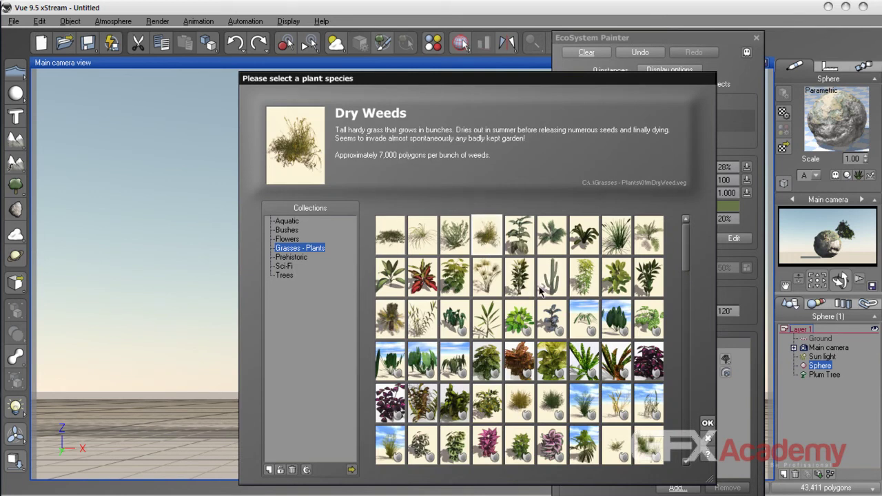
pyautogui.click(708, 422)
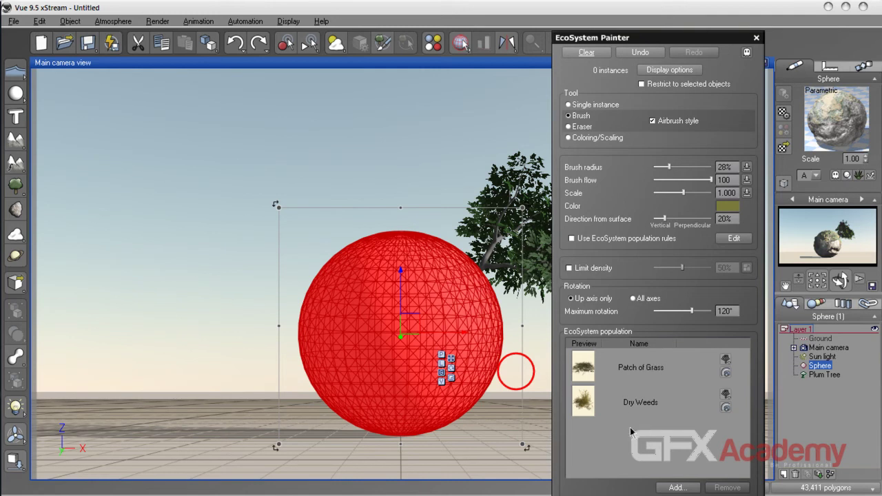
# Step: Clear a trial coat of Patch of Grass and Dry Weeds, then repaint the sphere with painting restricted to selected objects
pyautogui.moveTo(513, 386)
pyautogui.mouseDown()
pyautogui.moveTo(473, 307)
pyautogui.moveTo(463, 248)
pyautogui.moveTo(358, 244)
pyautogui.moveTo(293, 272)
pyautogui.moveTo(307, 389)
pyautogui.moveTo(430, 275)
pyautogui.moveTo(310, 269)
pyautogui.moveTo(482, 296)
pyautogui.moveTo(408, 353)
pyautogui.mouseUp()
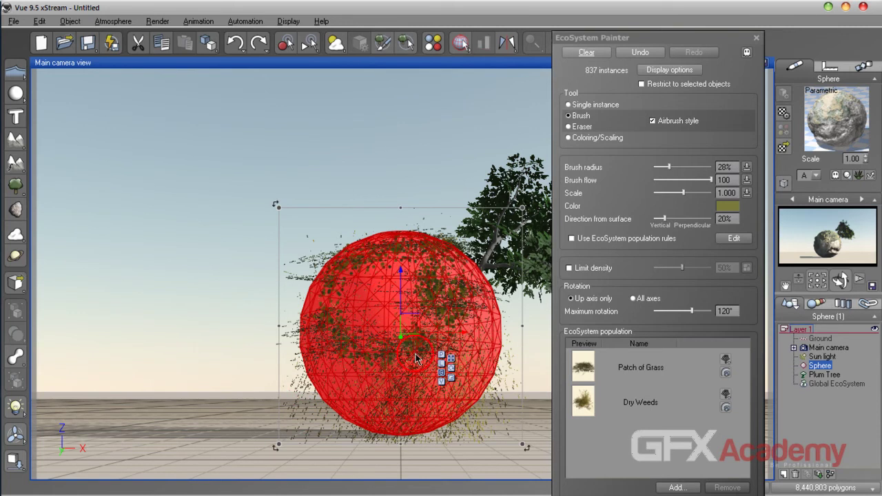
pyautogui.click(590, 55)
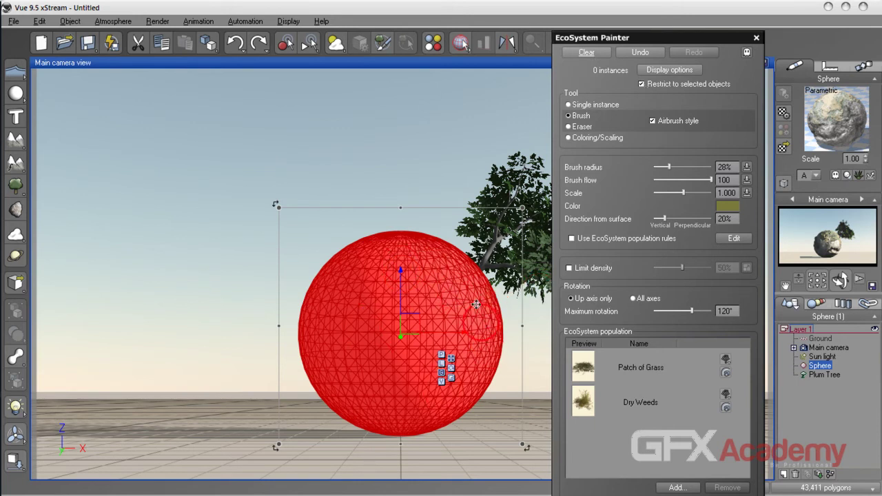
pyautogui.moveTo(472, 267)
pyautogui.mouseDown()
pyautogui.moveTo(427, 243)
pyautogui.moveTo(354, 264)
pyautogui.moveTo(328, 331)
pyautogui.moveTo(353, 387)
pyautogui.moveTo(401, 391)
pyautogui.moveTo(433, 381)
pyautogui.moveTo(480, 343)
pyautogui.moveTo(465, 279)
pyautogui.moveTo(429, 281)
pyautogui.moveTo(402, 316)
pyautogui.moveTo(404, 343)
pyautogui.moveTo(431, 290)
pyautogui.moveTo(404, 283)
pyautogui.moveTo(429, 336)
pyautogui.moveTo(482, 339)
pyautogui.mouseUp()
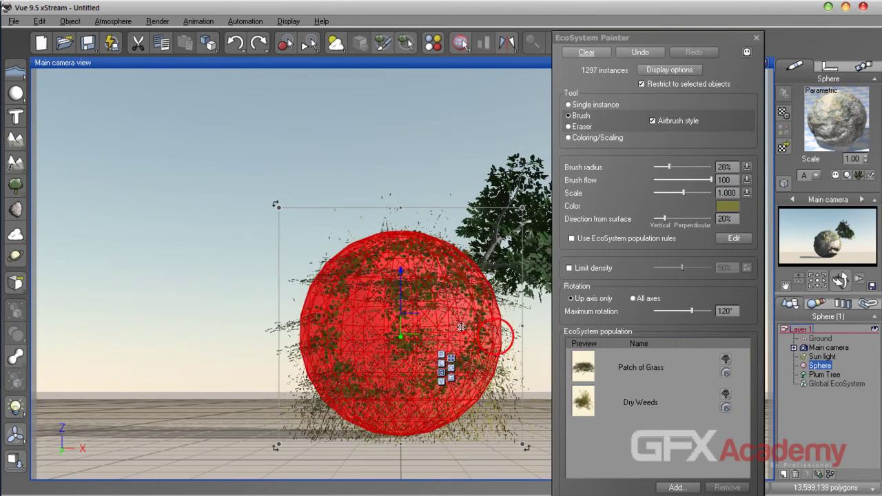
# Step: Render the sphere covered with Patch of Grass and Dry Weeds, examine the picture and close the render display
pyautogui.moveTo(714, 43); pyautogui.dragTo(817, 89)
pyautogui.hotkey('ctrl', 'F9')
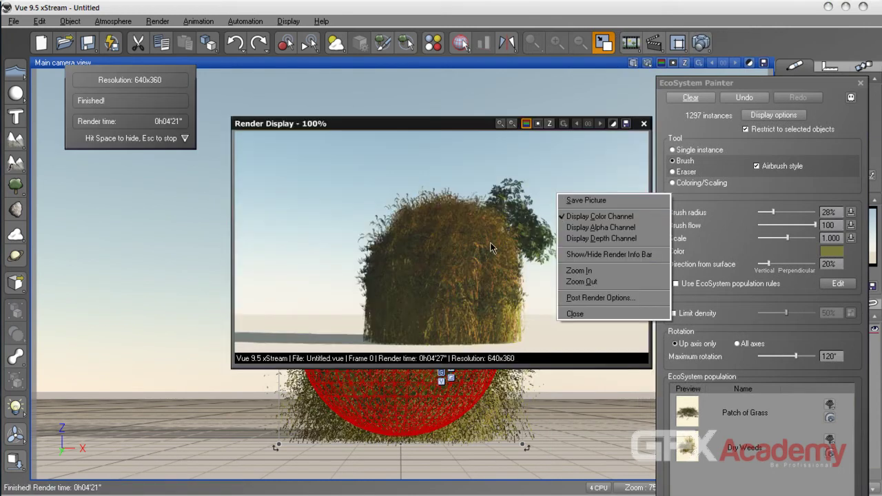
pyautogui.click(453, 126)
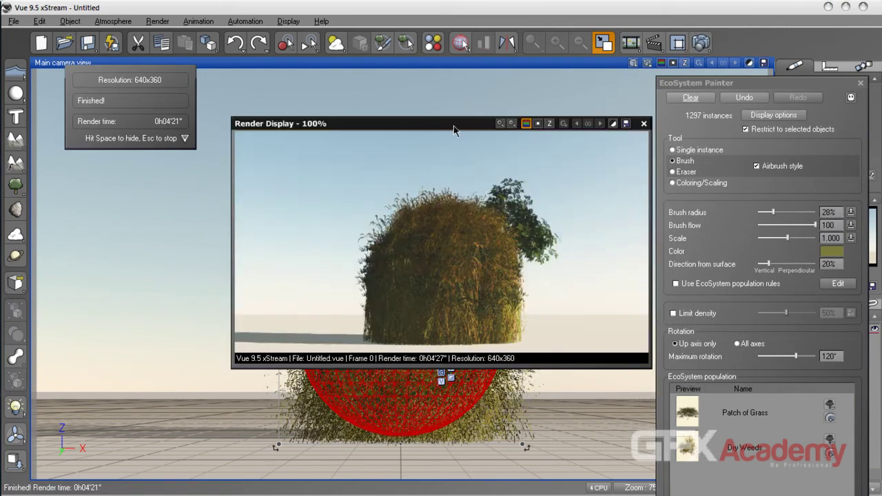
pyautogui.moveTo(454, 126); pyautogui.dragTo(391, 141)
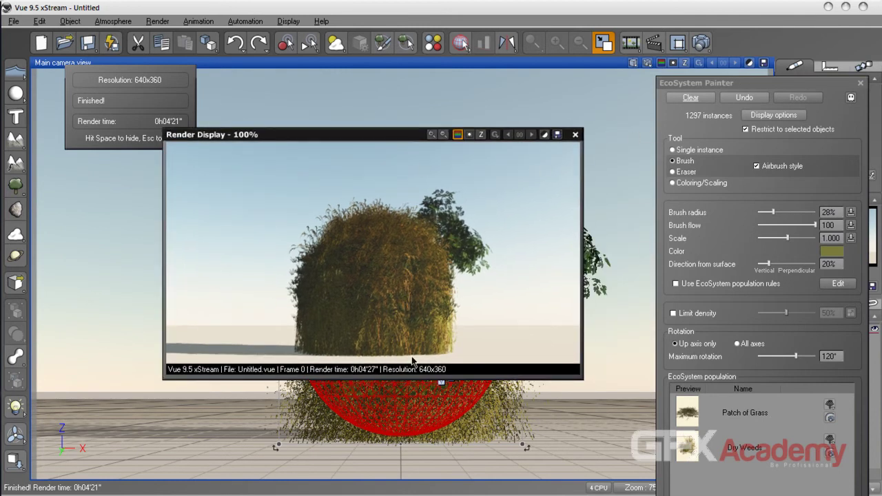
pyautogui.click(575, 136)
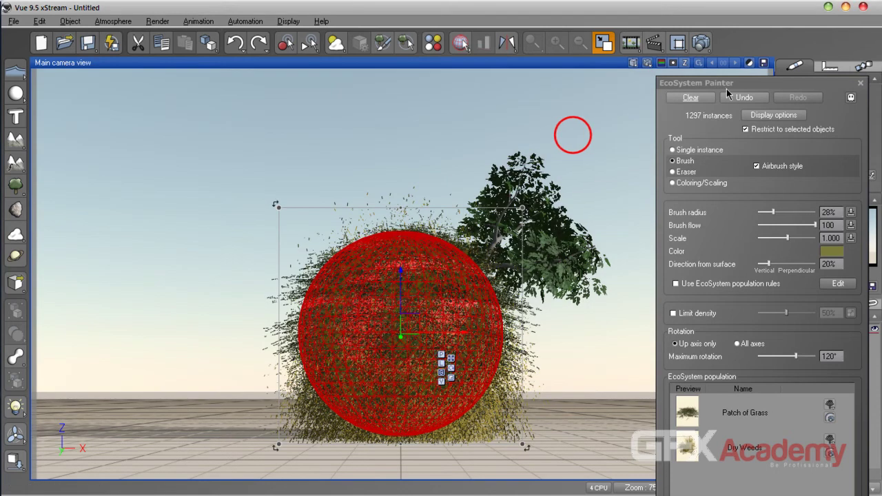
# Step: Switch the status readout from Polygon Count through Available Resources and Used GPU Resources, and leave it on Available Resources
pyautogui.moveTo(748, 82); pyautogui.dragTo(476, 41)
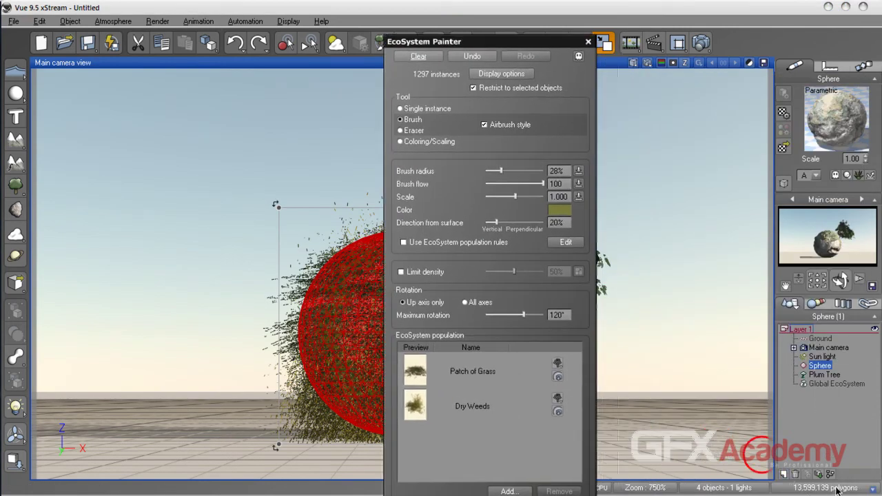
pyautogui.click(873, 491)
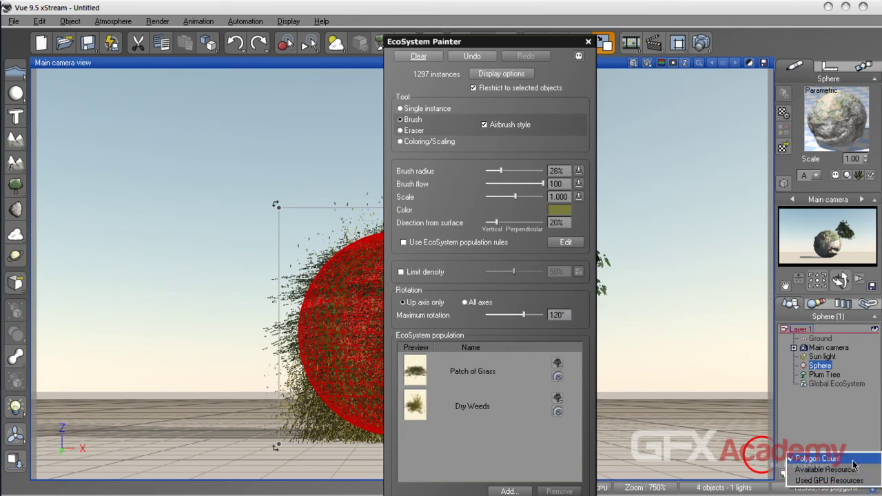
pyautogui.click(861, 473)
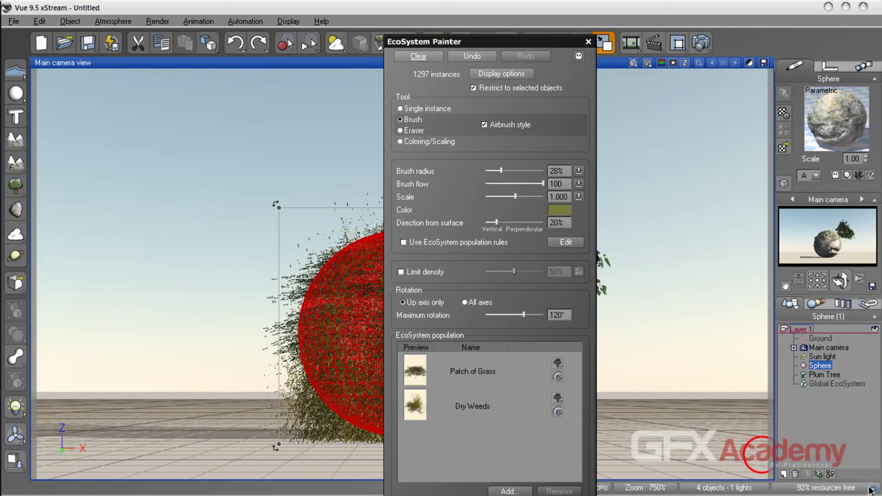
pyautogui.click(869, 489)
pyautogui.click(855, 481)
pyautogui.click(872, 491)
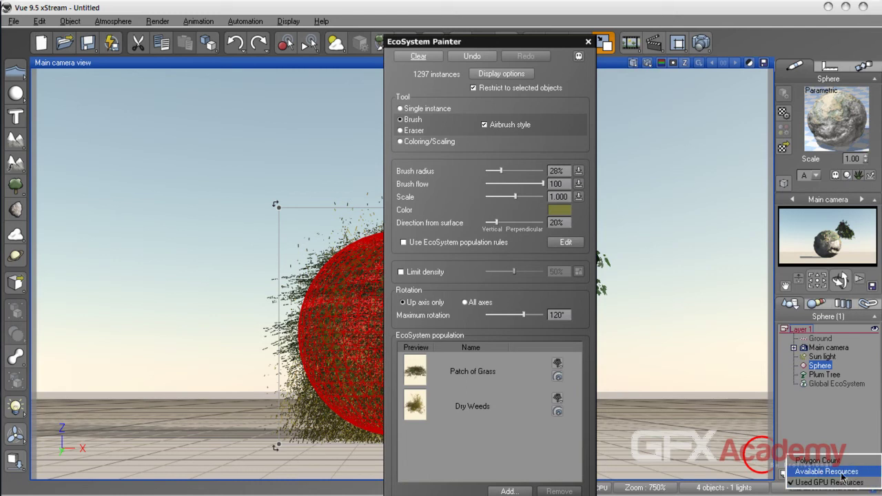
pyautogui.click(842, 473)
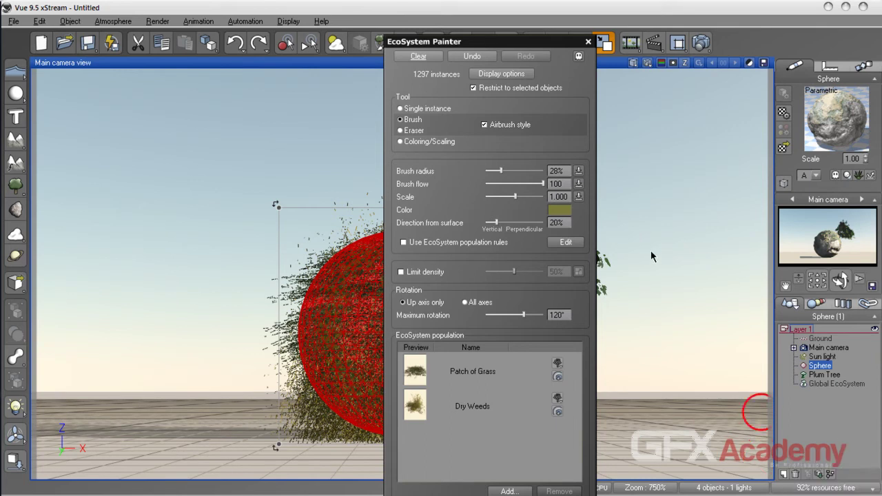
# Step: Clear all painted instances and paint a mix of both plants across the top of the sphere
pyautogui.moveTo(529, 44)
pyautogui.mouseDown()
pyautogui.moveTo(629, 57)
pyautogui.moveTo(704, 10)
pyautogui.mouseUp()
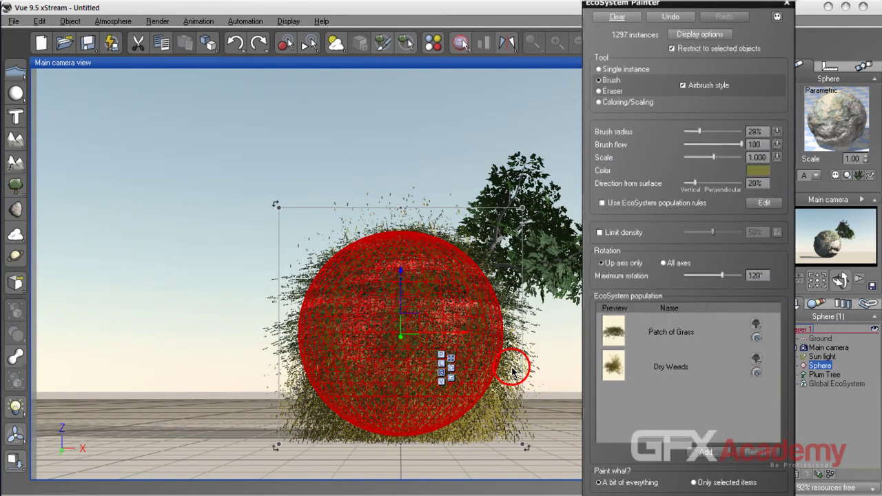
pyautogui.click(617, 17)
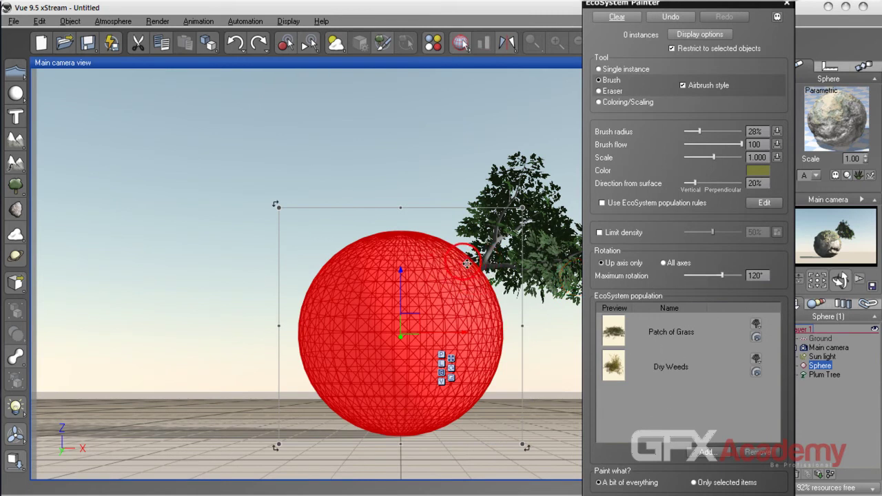
pyautogui.moveTo(464, 262)
pyautogui.mouseDown()
pyautogui.moveTo(412, 241)
pyautogui.moveTo(327, 241)
pyautogui.mouseUp()
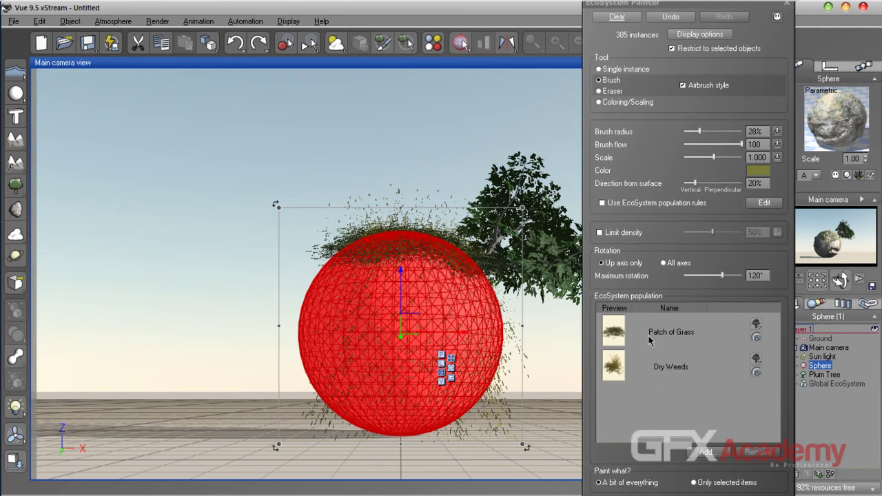
# Step: Limit painting to the selected Dry Weeds at a scale of 0.259 and brush them over the sphere
pyautogui.click(662, 376)
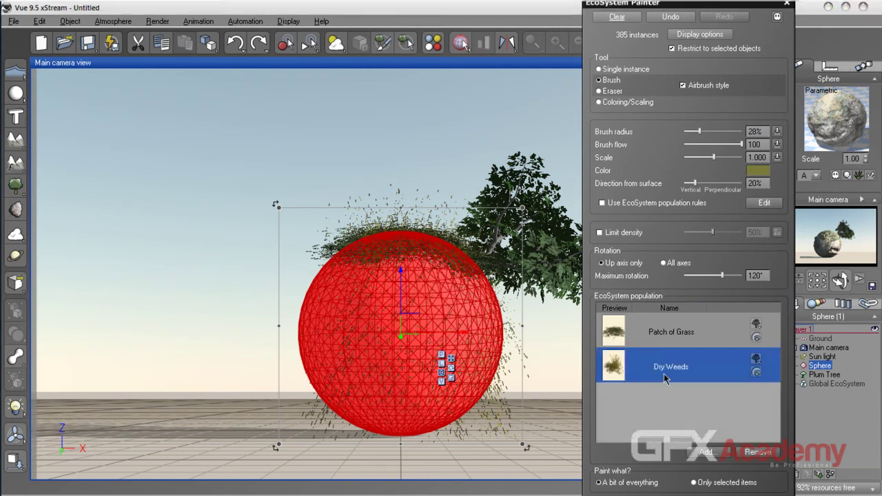
pyautogui.click(694, 484)
pyautogui.click(723, 370)
pyautogui.moveTo(714, 157); pyautogui.dragTo(699, 158)
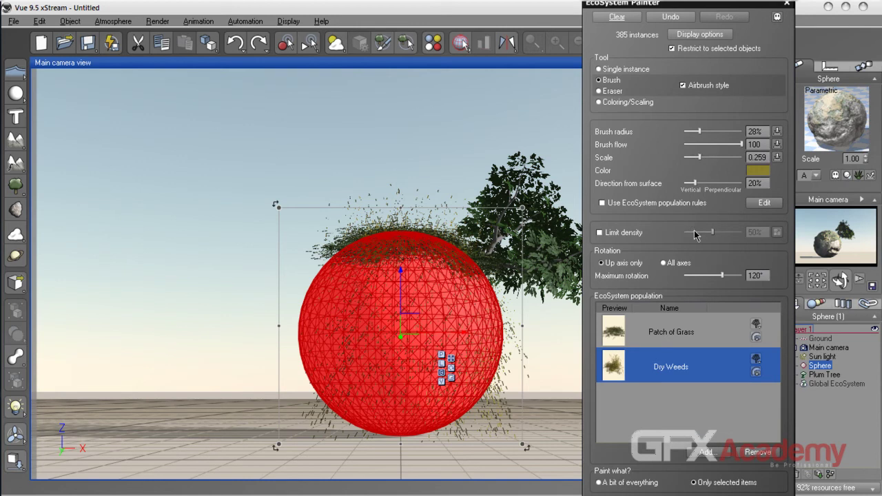
pyautogui.click(354, 284)
pyautogui.moveTo(322, 299)
pyautogui.mouseDown()
pyautogui.moveTo(344, 268)
pyautogui.moveTo(314, 290)
pyautogui.moveTo(306, 323)
pyautogui.moveTo(321, 298)
pyautogui.moveTo(320, 385)
pyautogui.moveTo(304, 339)
pyautogui.moveTo(345, 408)
pyautogui.moveTo(404, 416)
pyautogui.moveTo(478, 388)
pyautogui.moveTo(506, 341)
pyautogui.mouseUp()
pyautogui.moveTo(478, 284)
pyautogui.mouseDown()
pyautogui.moveTo(424, 273)
pyautogui.moveTo(377, 284)
pyautogui.moveTo(375, 321)
pyautogui.moveTo(436, 314)
pyautogui.moveTo(411, 291)
pyautogui.moveTo(372, 355)
pyautogui.mouseUp()
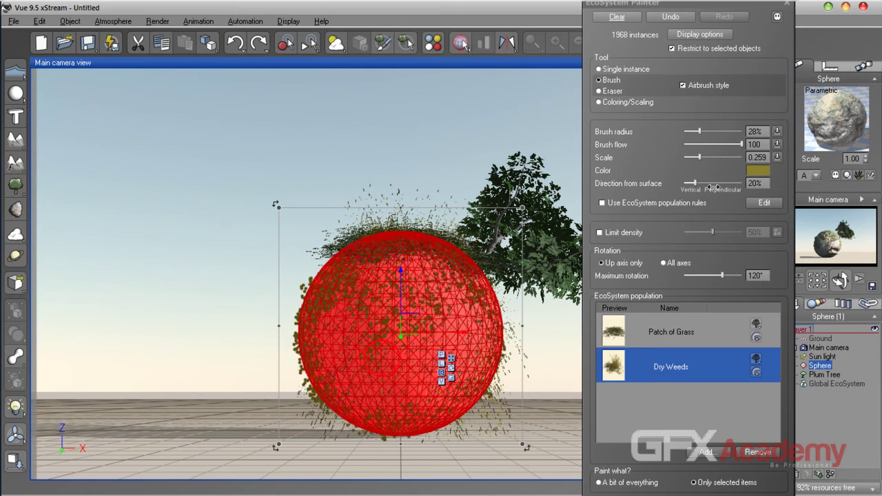
# Step: Set the Dry Weeds scale to 1.647 and their color to green with hue 70, and paint more over the sphere
pyautogui.moveTo(699, 157); pyautogui.dragTo(720, 157)
pyautogui.click(756, 171)
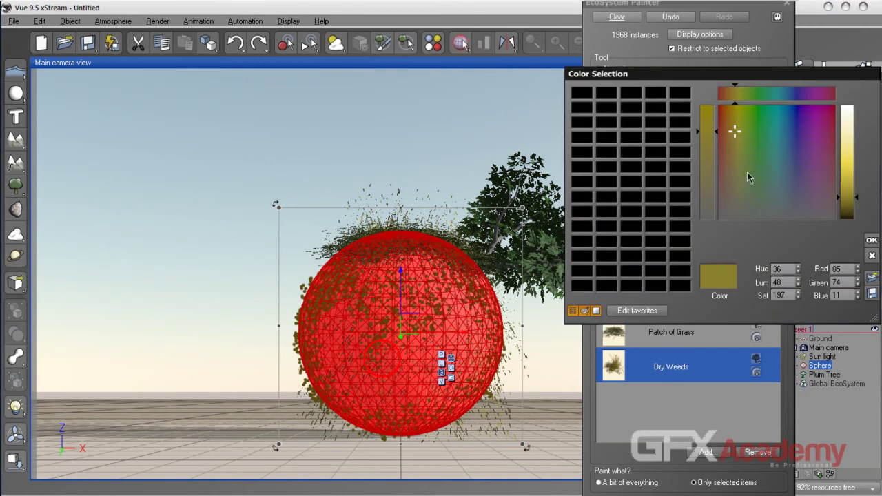
pyautogui.moveTo(737, 134); pyautogui.dragTo(752, 128)
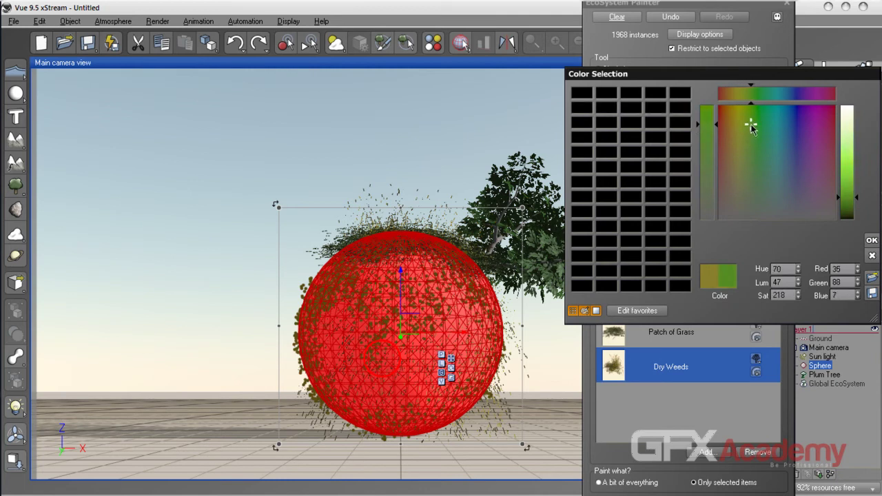
pyautogui.click(872, 241)
pyautogui.moveTo(413, 341)
pyautogui.mouseDown()
pyautogui.moveTo(482, 386)
pyautogui.moveTo(430, 312)
pyautogui.moveTo(392, 373)
pyautogui.moveTo(324, 386)
pyautogui.moveTo(297, 331)
pyautogui.moveTo(410, 278)
pyautogui.moveTo(290, 379)
pyautogui.moveTo(455, 352)
pyautogui.mouseUp()
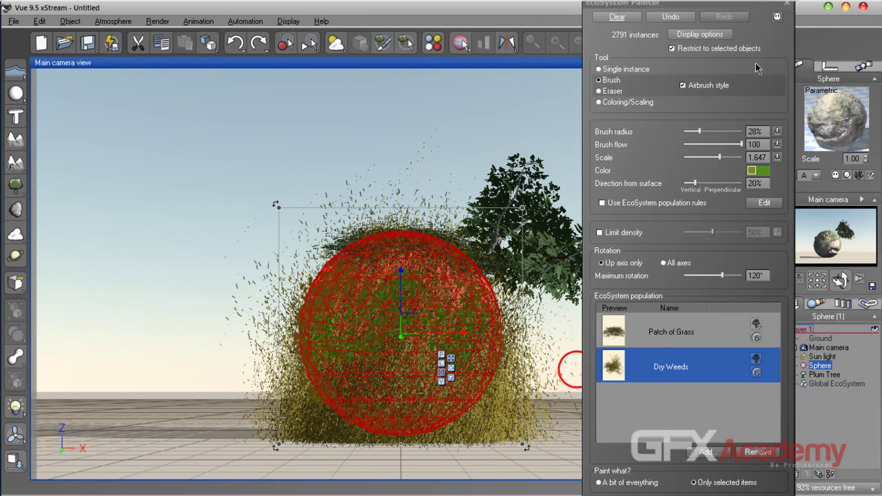
# Step: Close the EcoSystem Painter, render the scene with the green weeds and close the render display
pyautogui.click(778, 17)
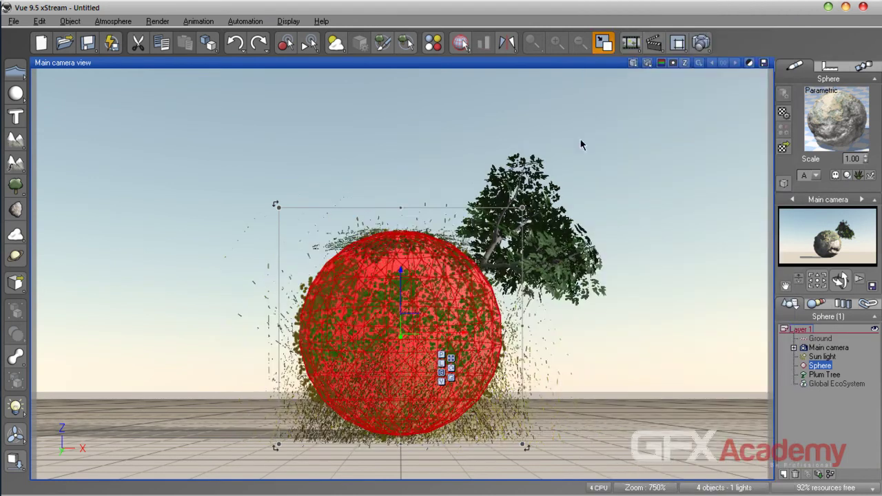
pyautogui.click(700, 43)
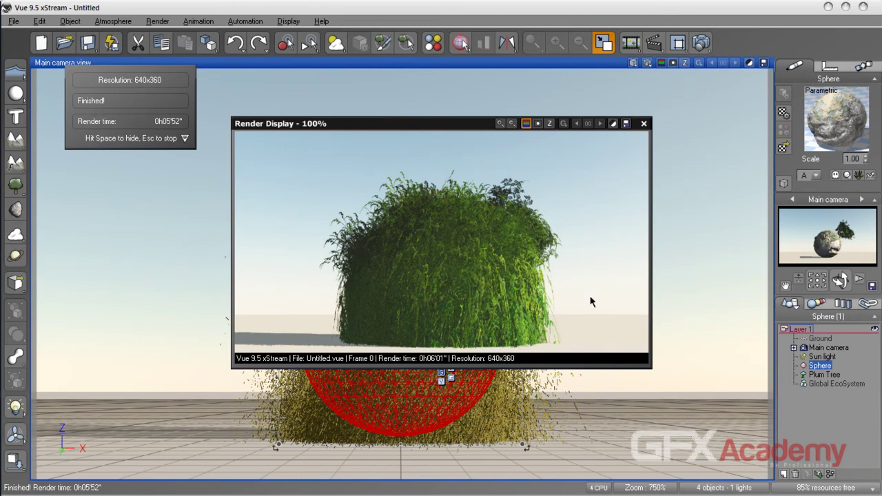
pyautogui.click(644, 123)
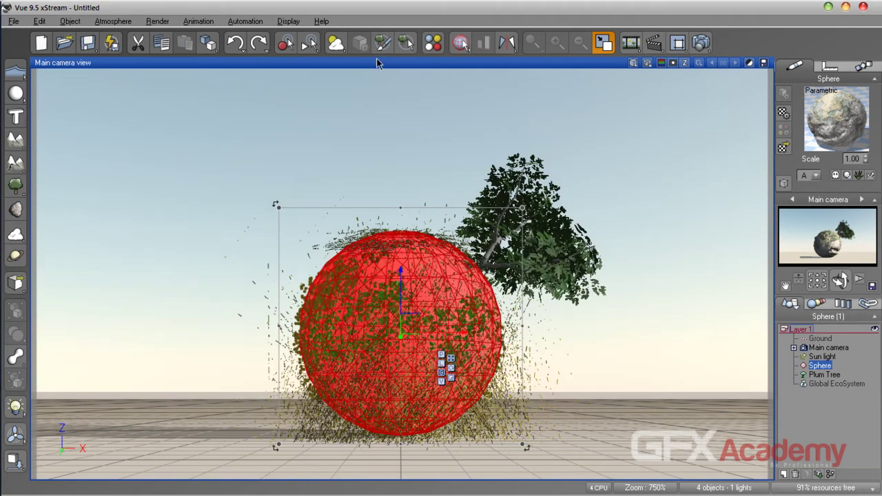
# Step: Reopen the EcoSystem Painter and erase only Dry Weeds from part of the sphere with the Eraser
pyautogui.click(383, 43)
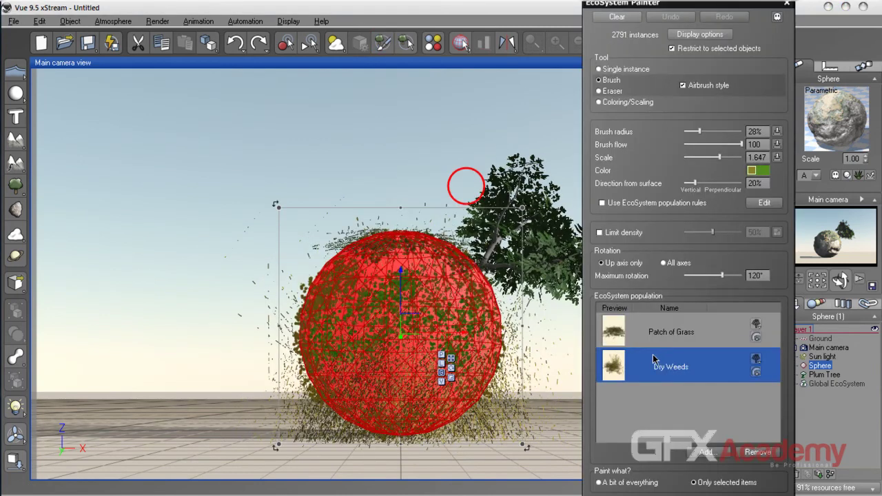
pyautogui.click(612, 92)
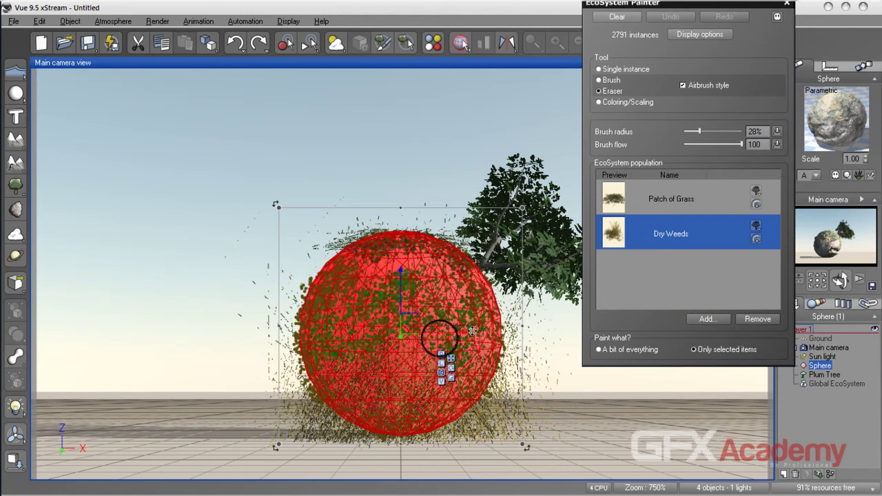
pyautogui.moveTo(479, 318)
pyautogui.mouseDown()
pyautogui.moveTo(459, 335)
pyautogui.moveTo(429, 323)
pyautogui.moveTo(430, 311)
pyautogui.moveTo(463, 301)
pyautogui.moveTo(478, 319)
pyautogui.mouseUp()
# Step: Select Patch of Grass as the species and sweep the Eraser across the lower part of the sphere
pyautogui.click(659, 201)
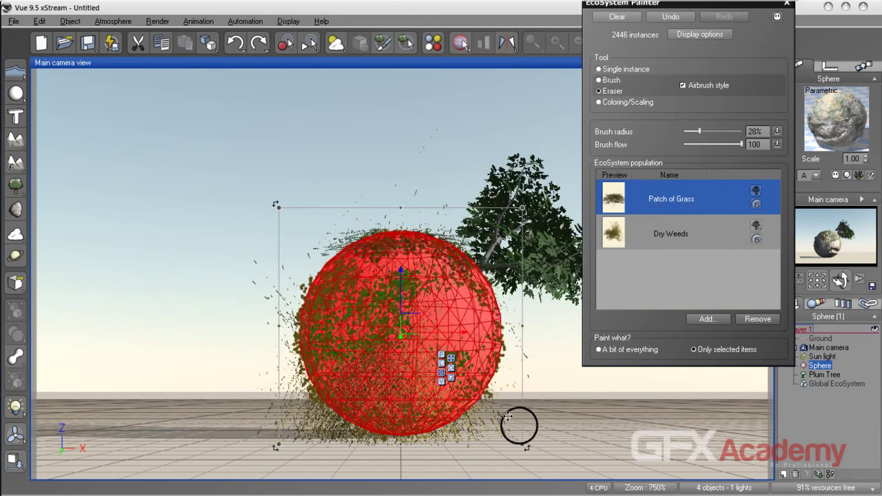
pyautogui.moveTo(500, 397)
pyautogui.mouseDown()
pyautogui.moveTo(483, 419)
pyautogui.moveTo(455, 425)
pyautogui.moveTo(413, 429)
pyautogui.moveTo(330, 412)
pyautogui.mouseUp()
pyautogui.moveTo(476, 403)
pyautogui.mouseDown()
pyautogui.moveTo(460, 422)
pyautogui.moveTo(497, 414)
pyautogui.moveTo(399, 430)
pyautogui.moveTo(315, 394)
pyautogui.moveTo(297, 372)
pyautogui.moveTo(299, 332)
pyautogui.mouseUp()
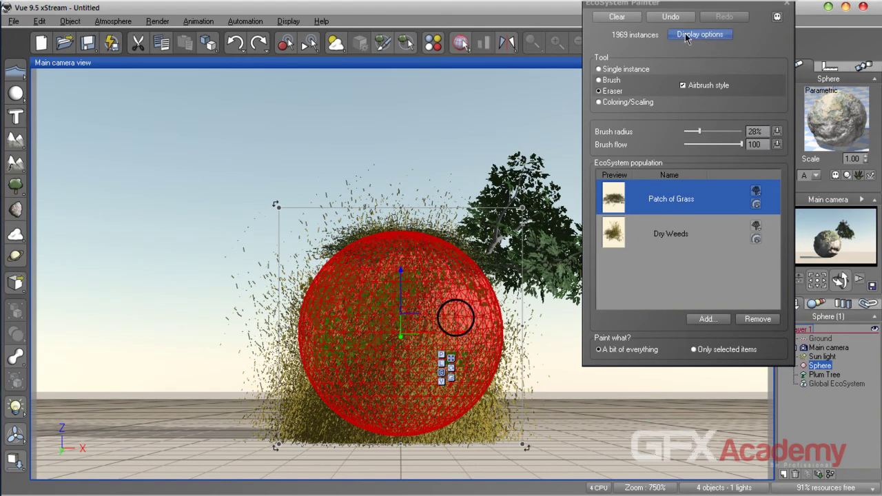
# Step: Erase instances near the sphere's upper middle with Dry Weeds selected, then erase along its top and edge with no species selected
pyautogui.click(682, 230)
pyautogui.moveTo(418, 282)
pyautogui.mouseDown()
pyautogui.moveTo(379, 286)
pyautogui.moveTo(365, 276)
pyautogui.moveTo(409, 272)
pyautogui.mouseUp()
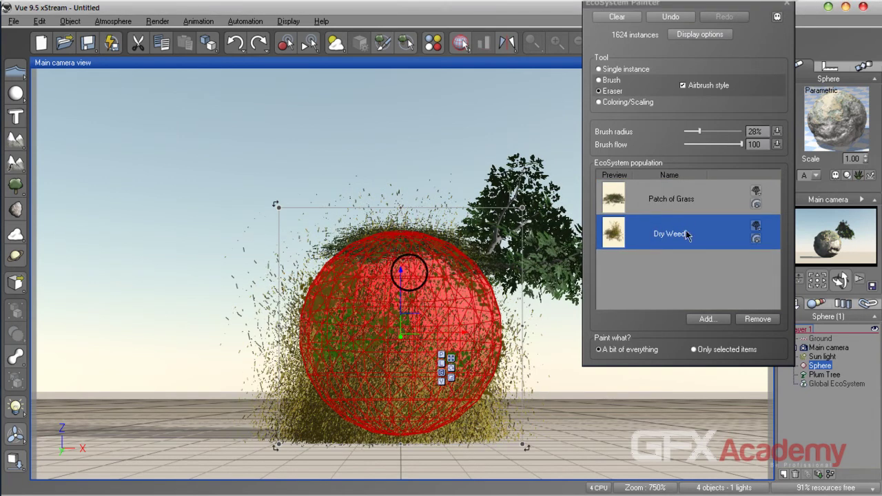
pyautogui.click(672, 276)
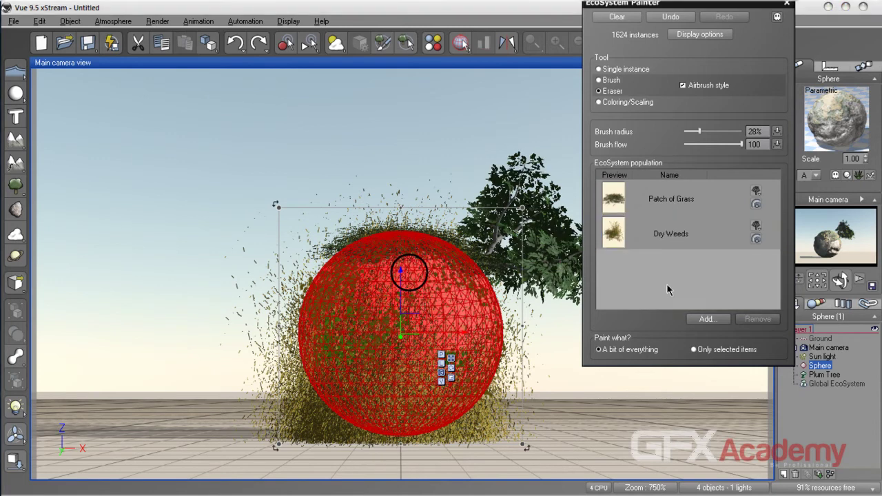
pyautogui.click(437, 246)
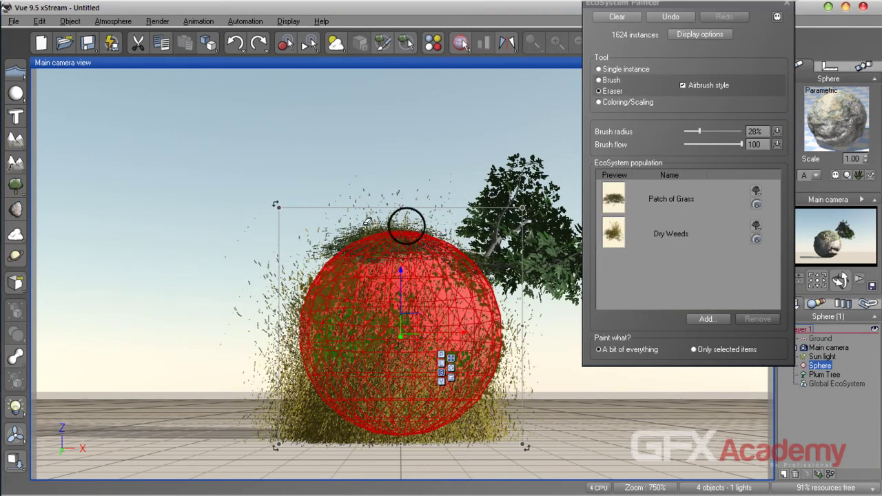
pyautogui.moveTo(281, 311)
pyautogui.mouseDown()
pyautogui.moveTo(276, 365)
pyautogui.moveTo(297, 435)
pyautogui.moveTo(327, 449)
pyautogui.mouseUp()
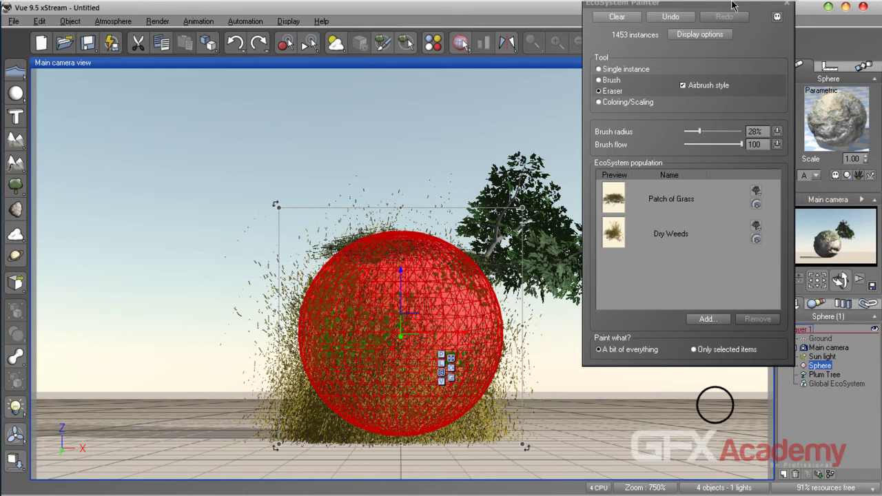
# Step: Clear all painted instances from the sphere and close the EcoSystem Painter
pyautogui.moveTo(760, 17); pyautogui.dragTo(717, 62)
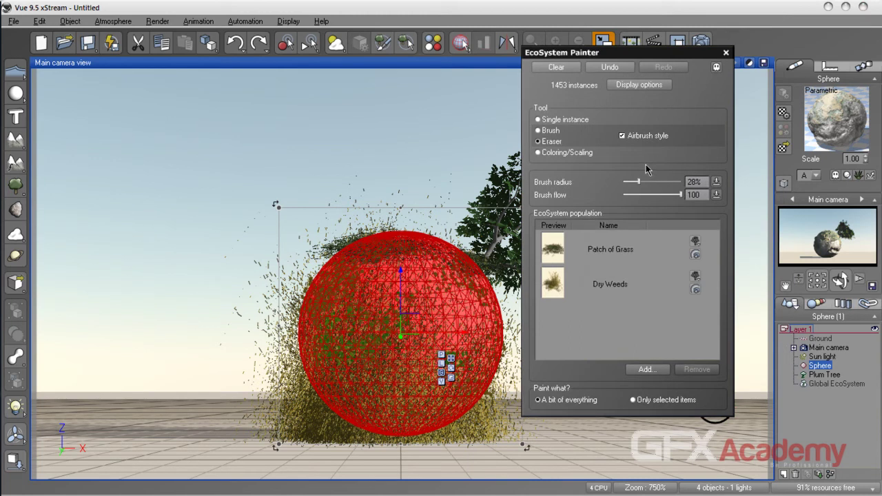
pyautogui.click(556, 68)
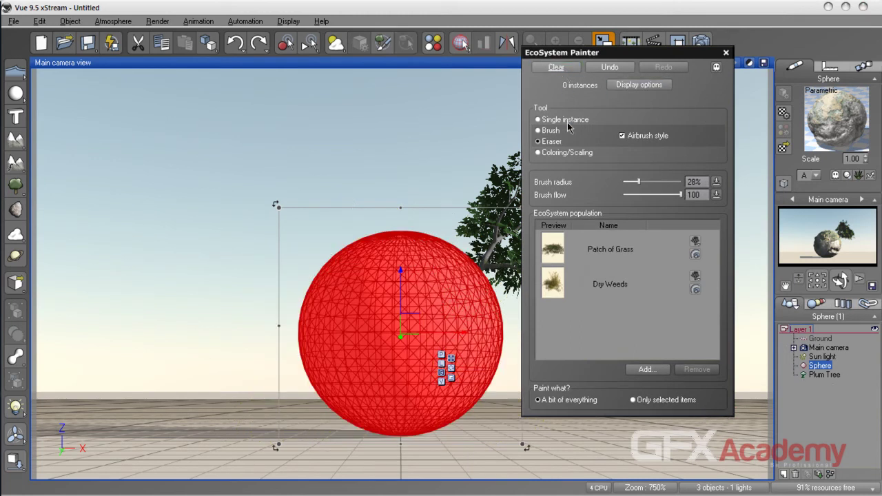
pyautogui.click(726, 53)
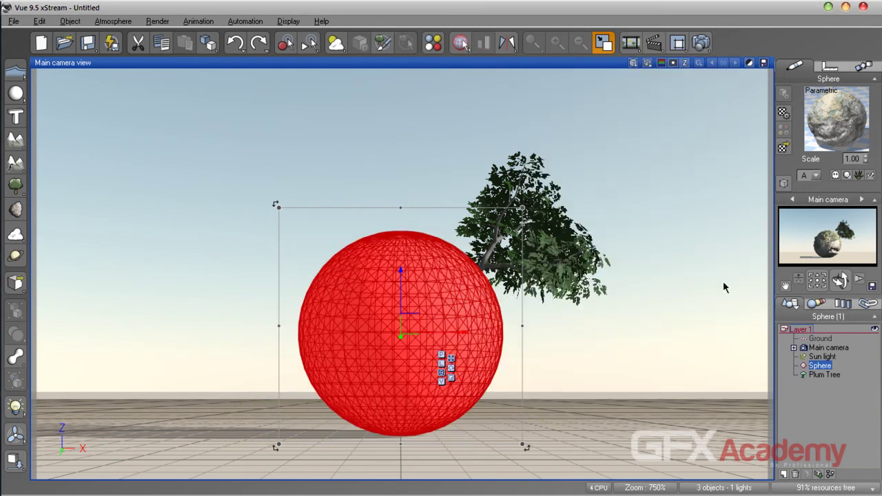
# Step: Open the sphere's mixed material for editing, change its Old Rocks sub-material to the EcoSystem type and expand its layers
pyautogui.doubleClick(846, 119)
pyautogui.moveTo(433, 107); pyautogui.dragTo(542, 83)
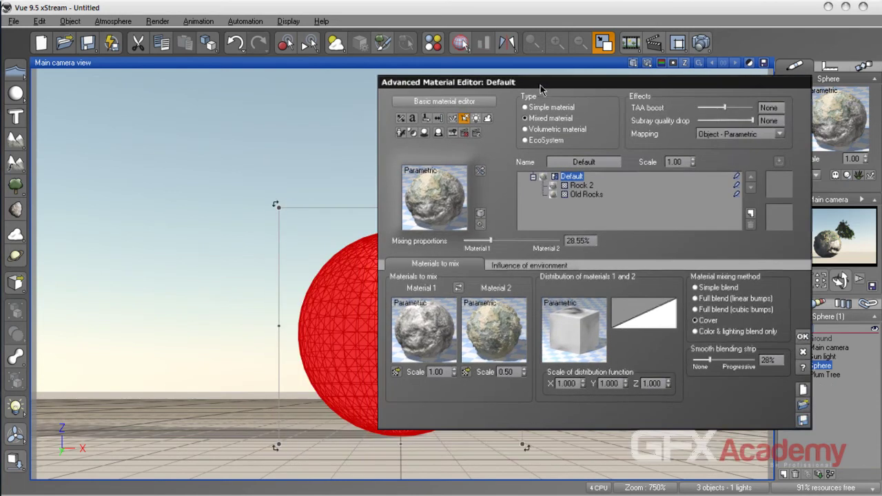
pyautogui.click(586, 196)
pyautogui.click(582, 185)
pyautogui.click(586, 195)
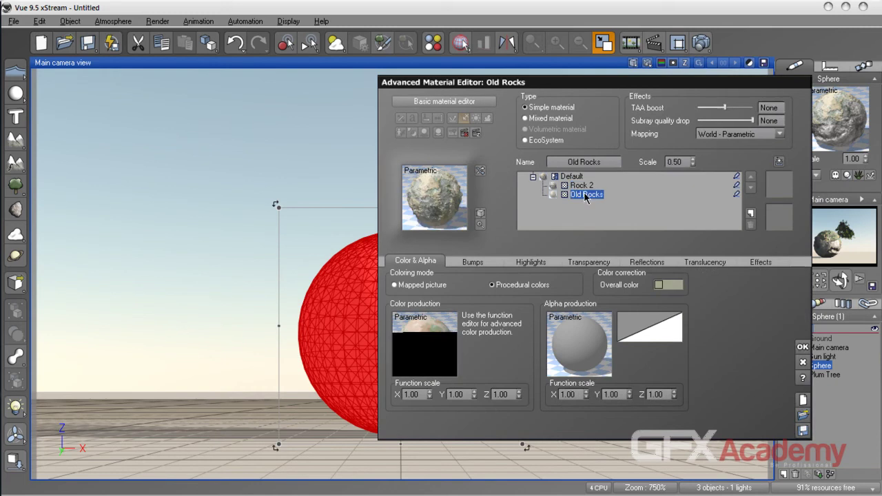
pyautogui.click(582, 186)
pyautogui.click(586, 194)
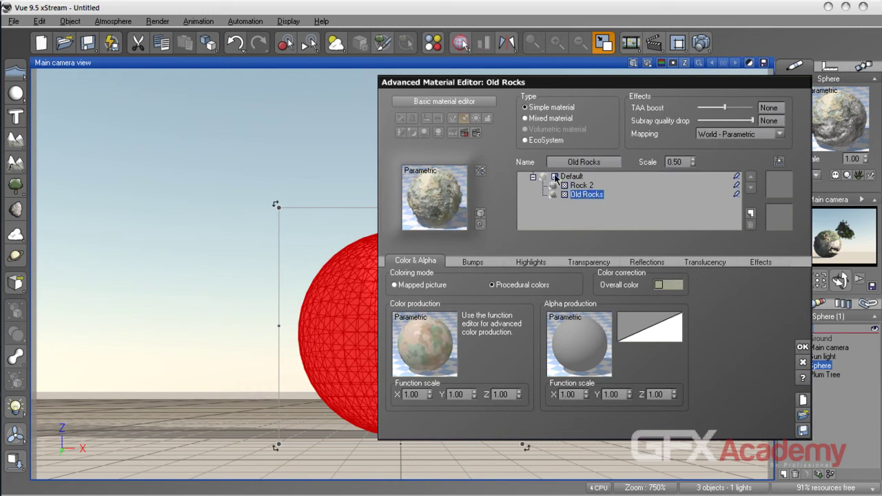
pyautogui.click(541, 142)
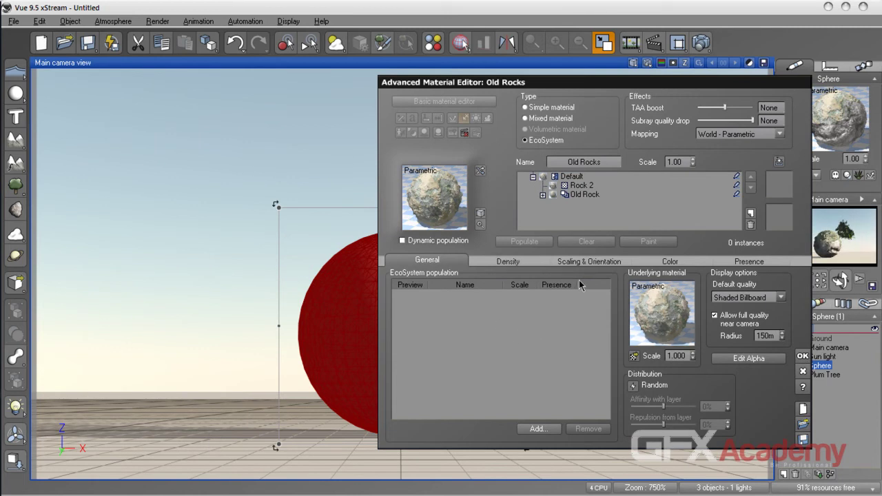
pyautogui.click(544, 196)
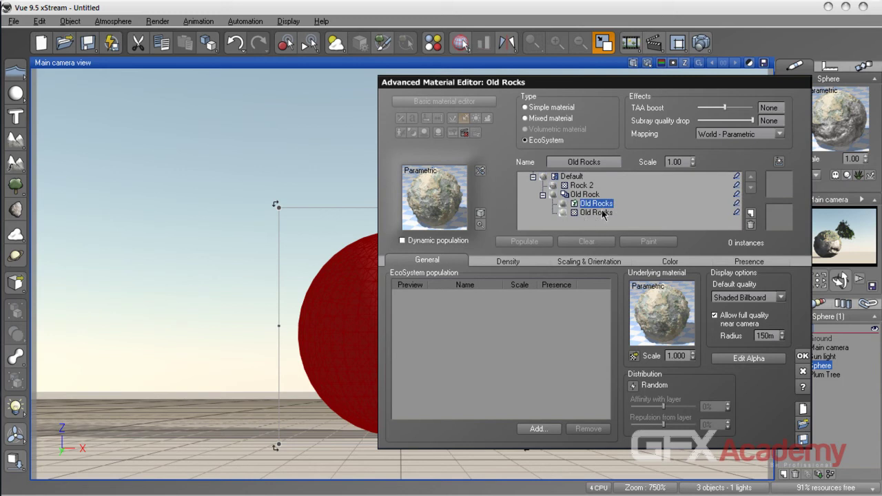
# Step: Start adding a plant to the Old Rocks EcoSystem population, selecting Patch of Grass and browsing the Grasses - Plants collection
pyautogui.click(538, 428)
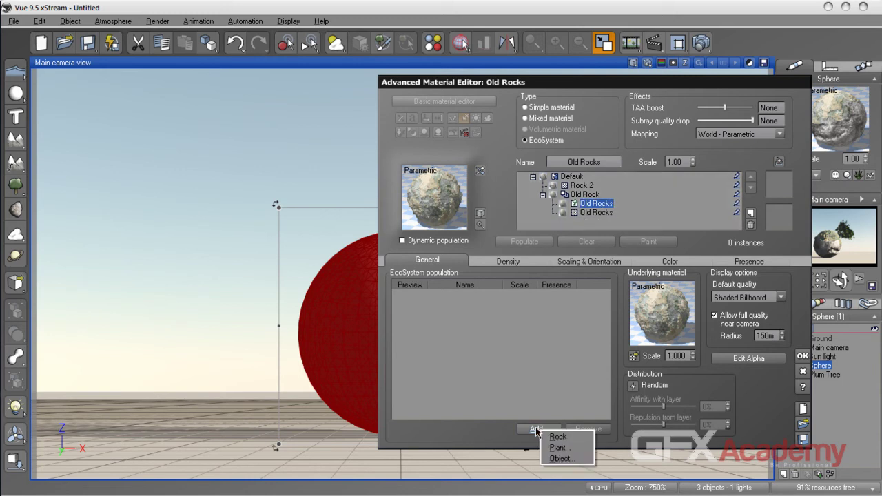
pyautogui.click(560, 447)
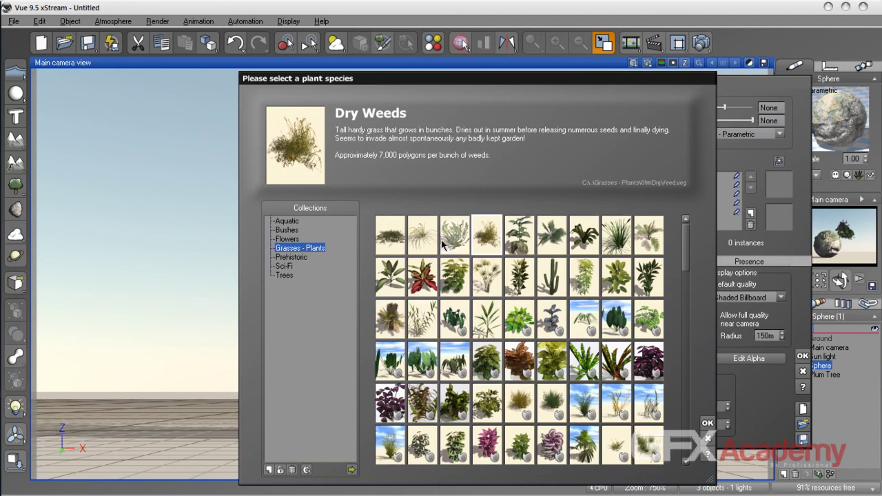
pyautogui.click(381, 237)
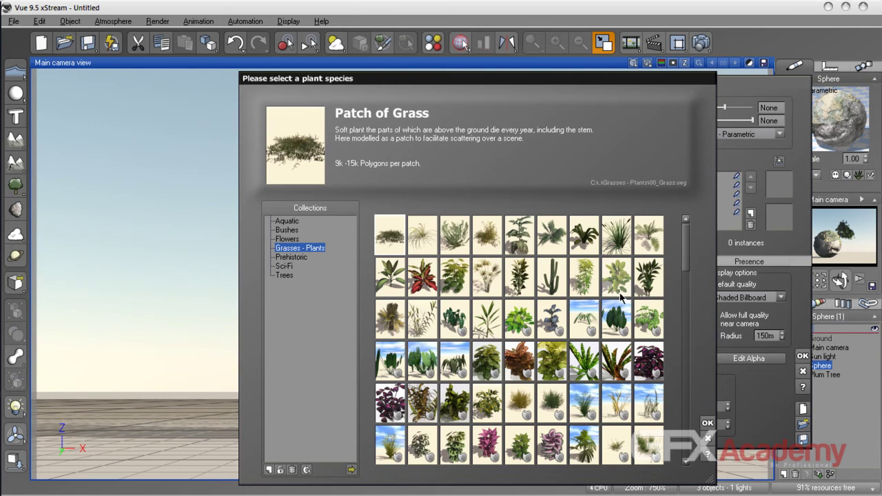
pyautogui.scroll(-10, 620, 297)
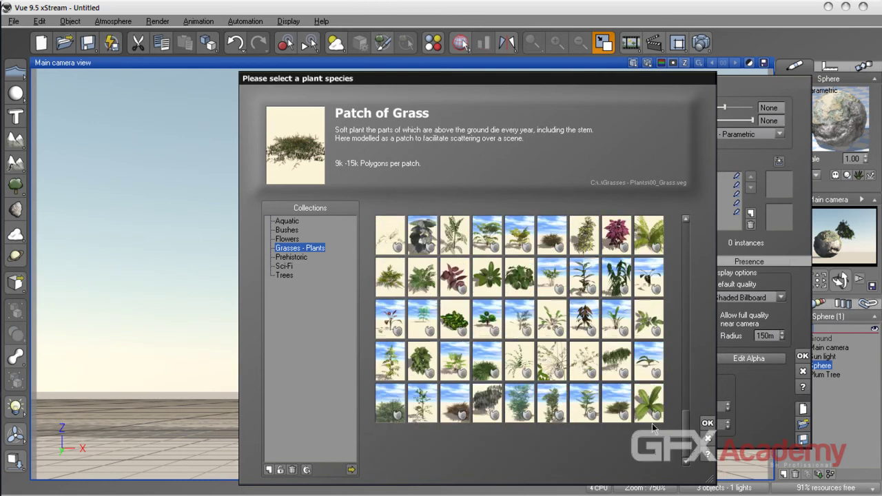
pyautogui.scroll(1, 688, 432)
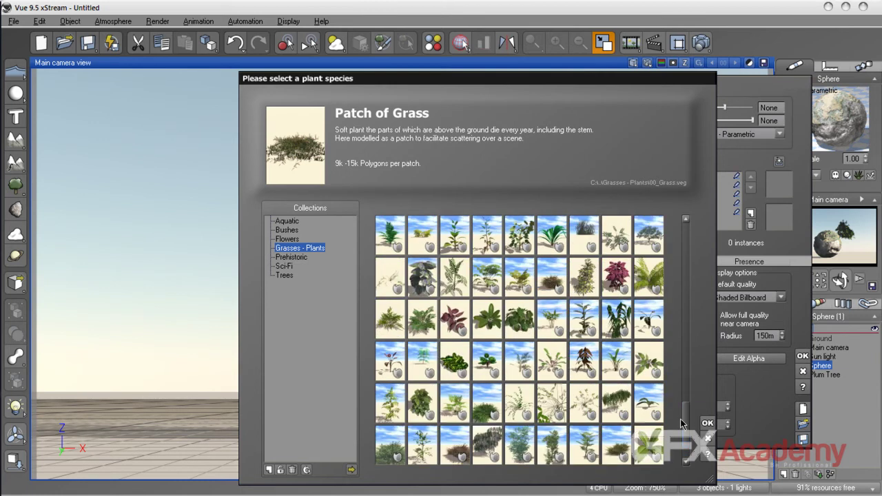
# Step: Add the Small Grassfield Plant 2 species to the Old Rocks EcoSystem layer and populate the sphere with it
pyautogui.click(393, 325)
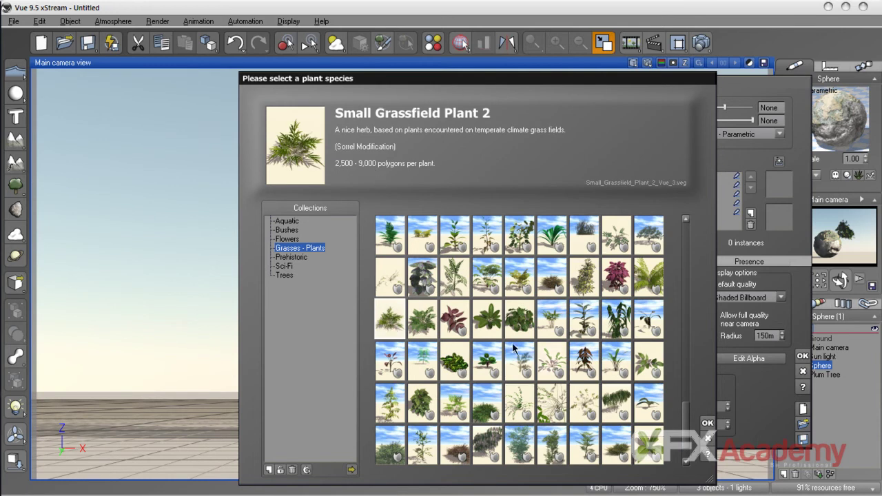
pyautogui.click(707, 424)
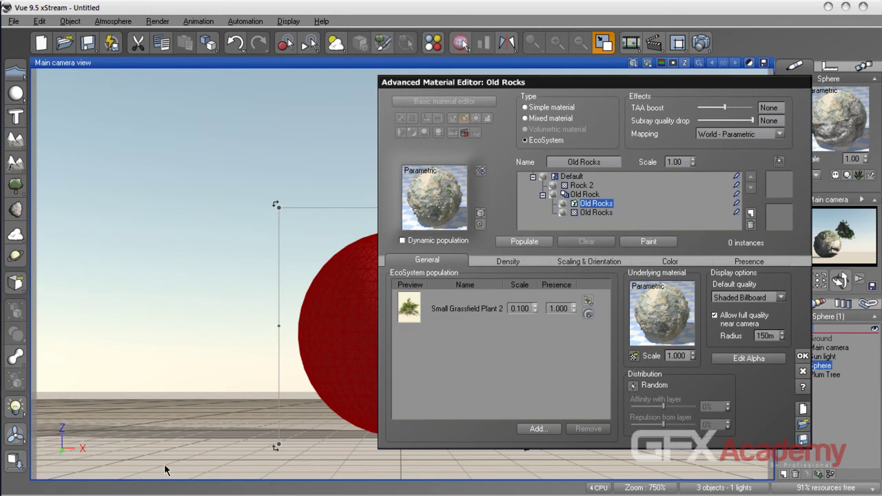
pyautogui.moveTo(522, 84); pyautogui.dragTo(361, 68)
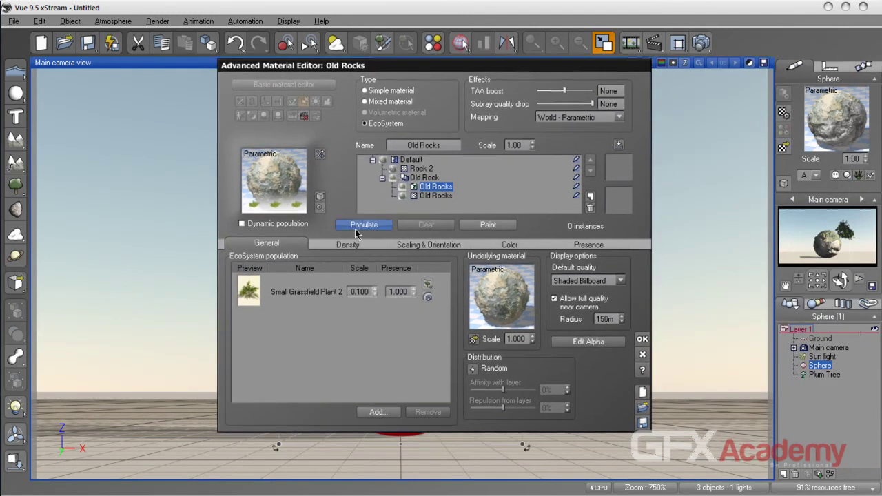
pyautogui.click(338, 289)
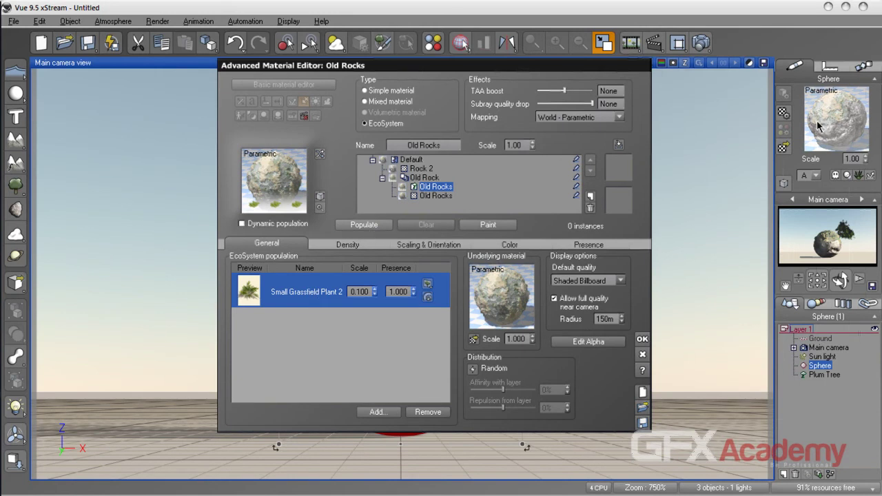
pyautogui.click(370, 225)
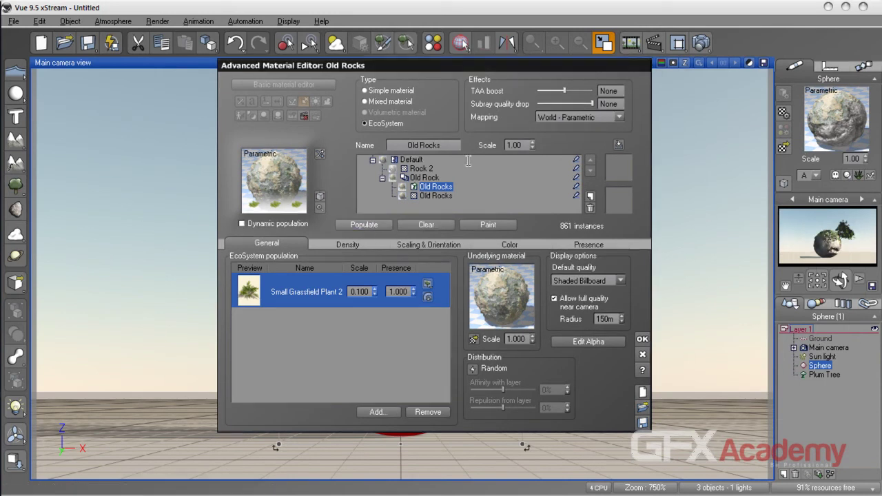
# Step: Move the material editor aside and render the main camera view to examine the plants on the sphere
pyautogui.moveTo(404, 66); pyautogui.dragTo(751, 91)
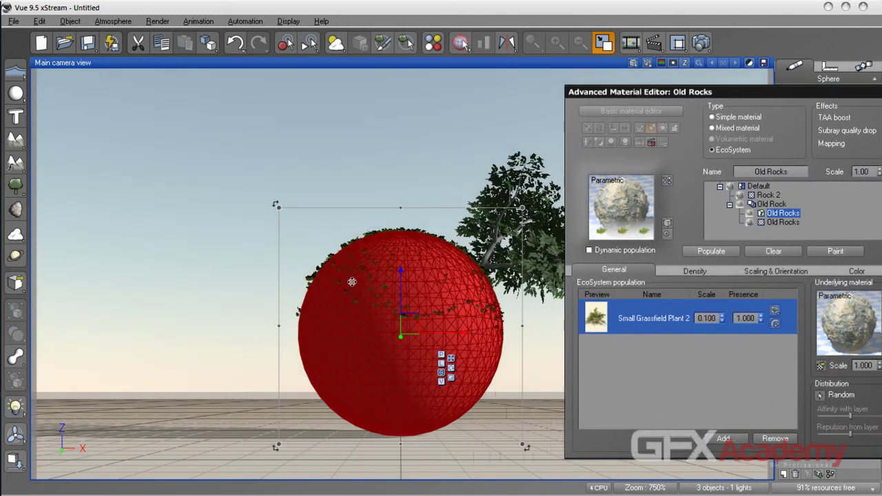
pyautogui.moveTo(736, 102); pyautogui.dragTo(609, 67)
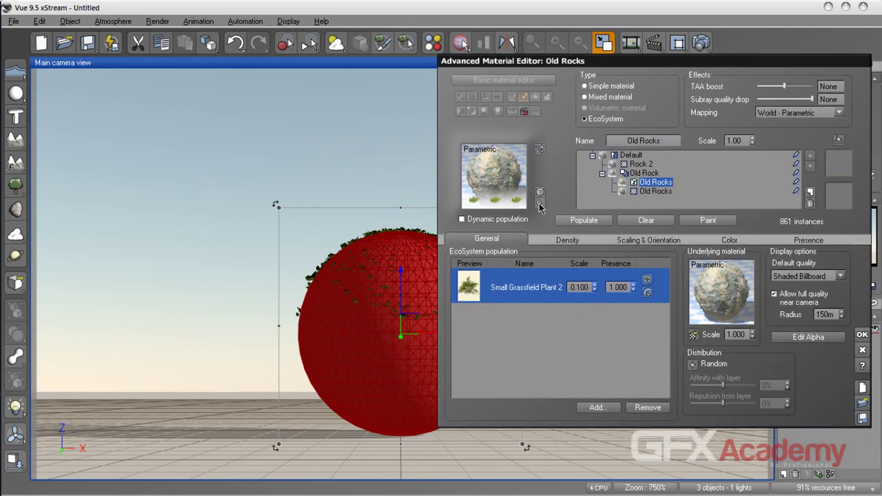
pyautogui.moveTo(566, 62); pyautogui.dragTo(870, 84)
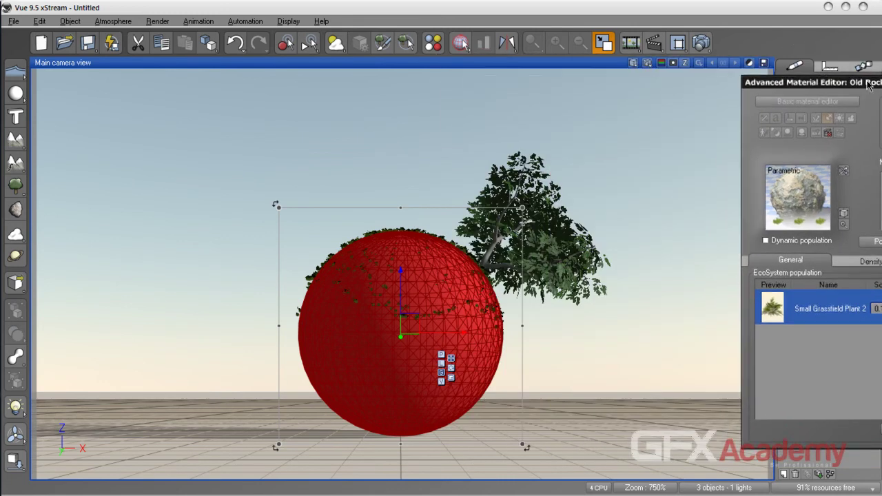
pyautogui.click(702, 43)
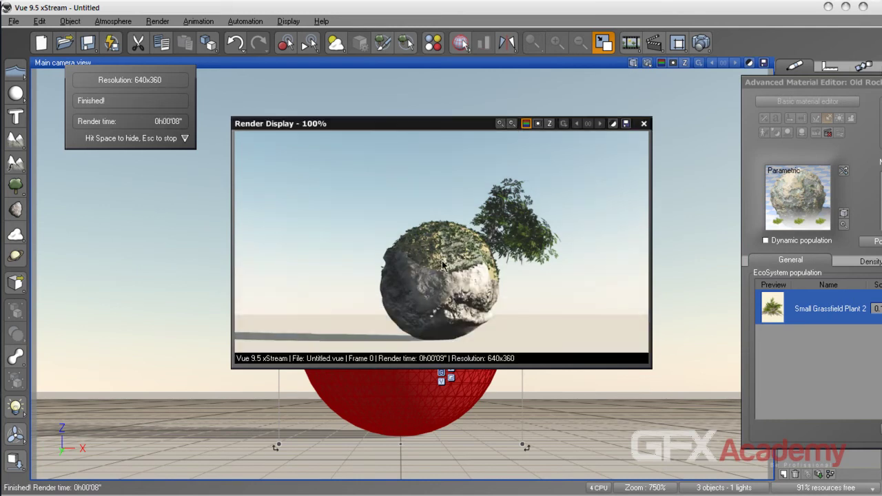
pyautogui.click(644, 123)
# Step: Set the EcoSystem layer's overall density to 83% and accept the material
pyautogui.moveTo(845, 82); pyautogui.dragTo(329, 98)
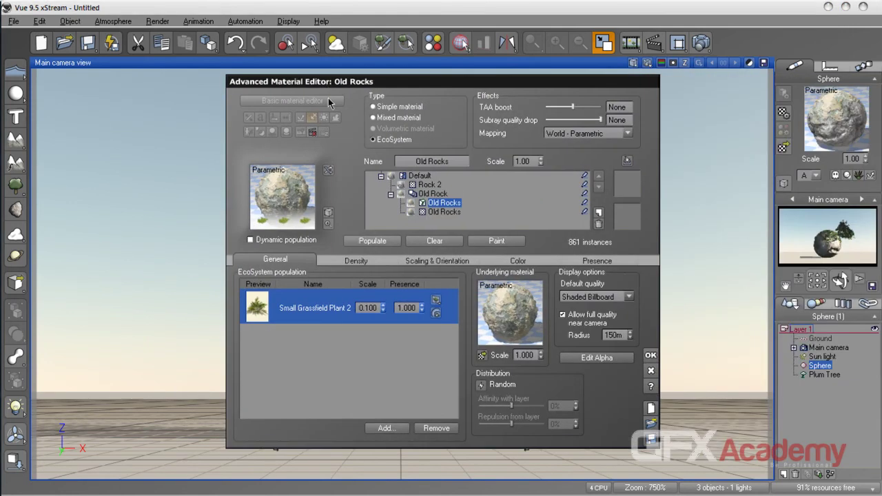
pyautogui.click(344, 264)
pyautogui.moveTo(314, 288); pyautogui.dragTo(351, 288)
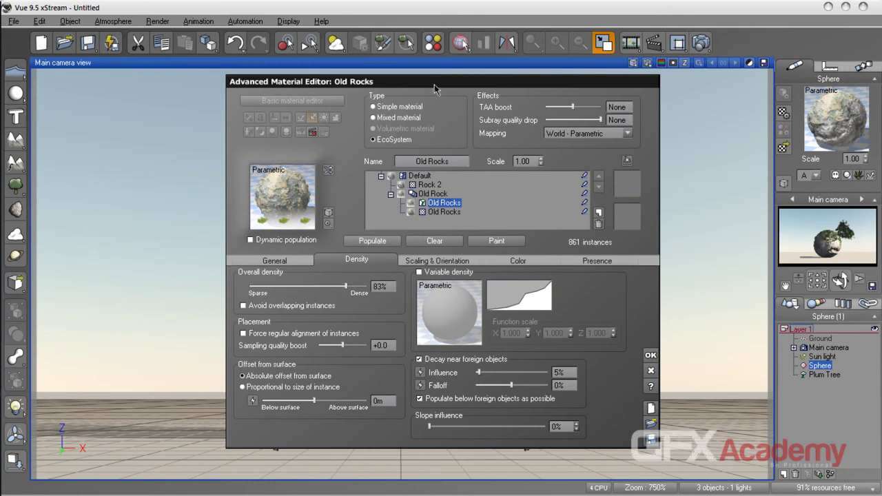
pyautogui.moveTo(436, 90); pyautogui.dragTo(481, 90)
pyautogui.click(696, 356)
# Step: Select the Sphere and reopen its material for editing at the Old Rocks EcoSystem layer
pyautogui.click(603, 43)
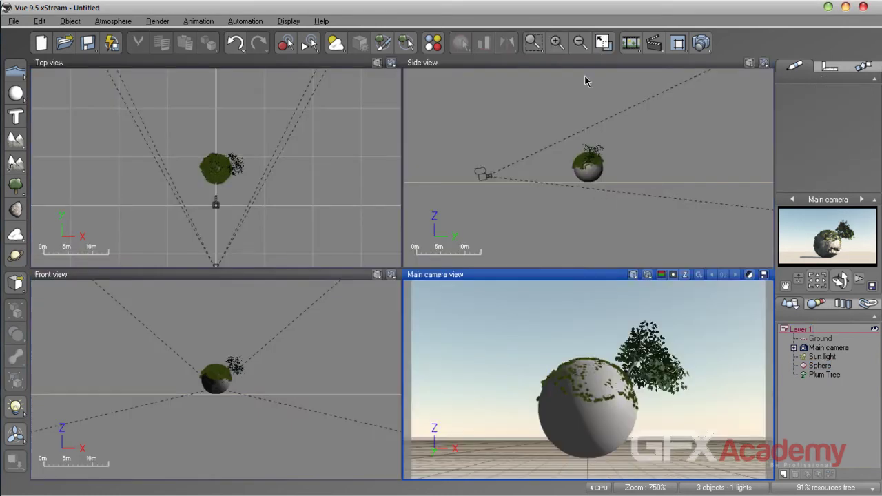
pyautogui.doubleClick(484, 277)
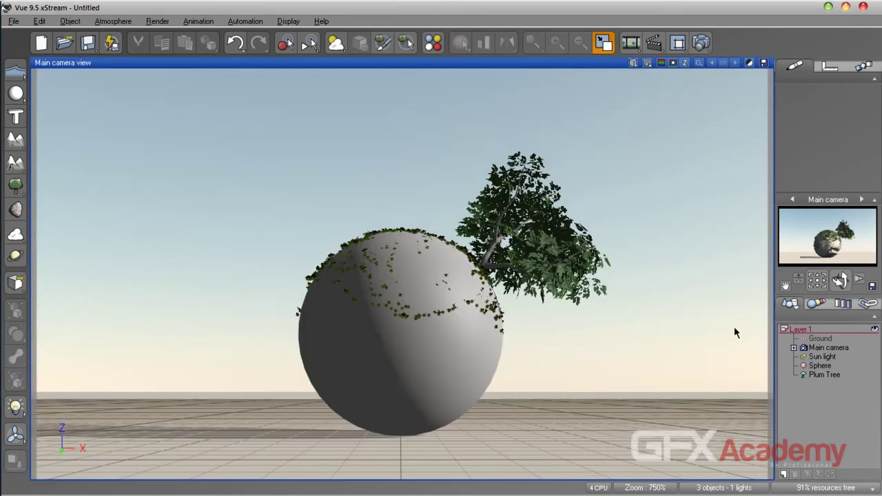
pyautogui.click(822, 366)
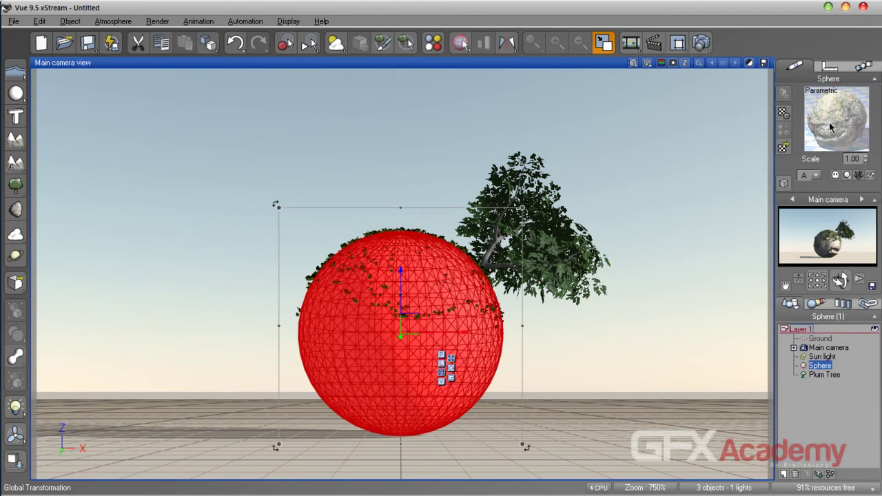
pyautogui.doubleClick(836, 119)
pyautogui.click(489, 207)
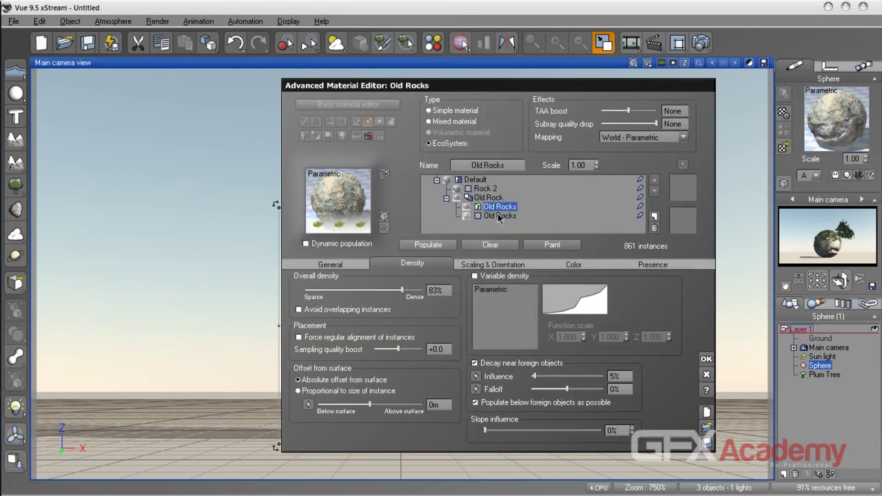
# Step: Raise the EcoSystem's overall density to 88% and repopulate the sphere
pyautogui.moveTo(433, 90); pyautogui.dragTo(526, 76)
pyautogui.moveTo(494, 276); pyautogui.dragTo(500, 276)
pyautogui.moveTo(514, 76); pyautogui.dragTo(645, 59)
pyautogui.click(672, 215)
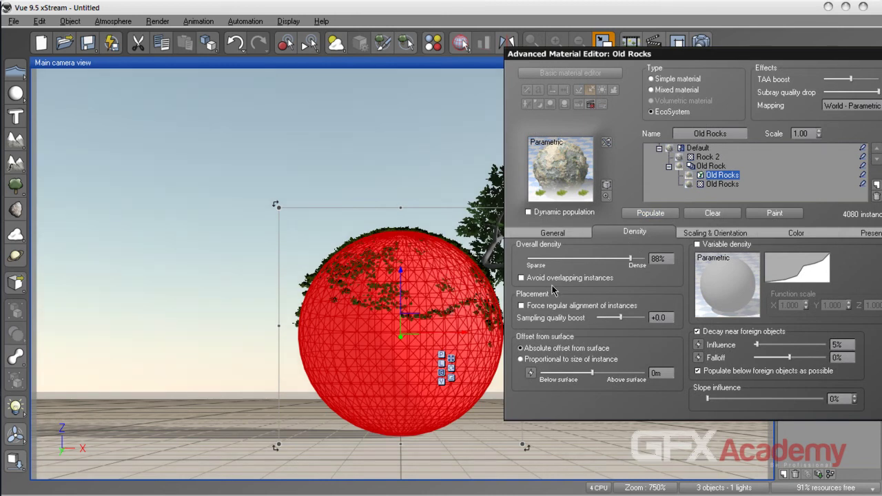
pyautogui.click(647, 216)
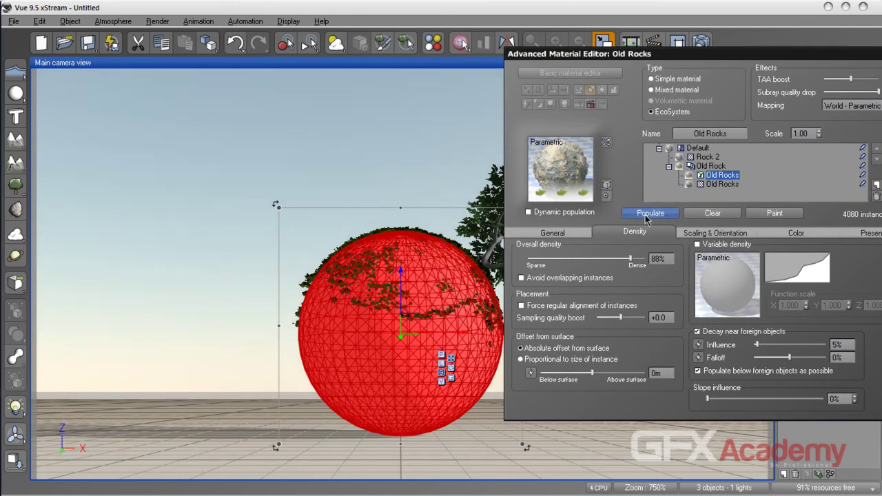
# Step: Set the overall density to 95% and the overall scaling to 2.760, repopulating the sphere with these settings
pyautogui.moveTo(630, 259); pyautogui.dragTo(638, 260)
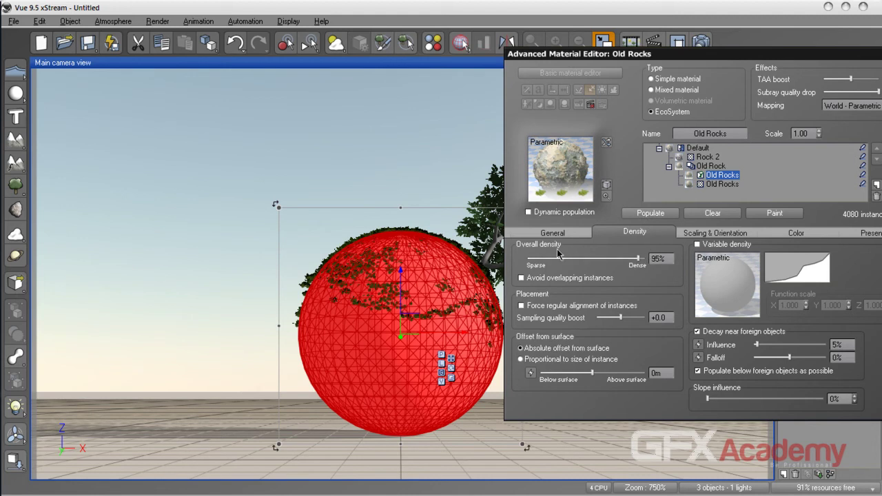
pyautogui.click(697, 233)
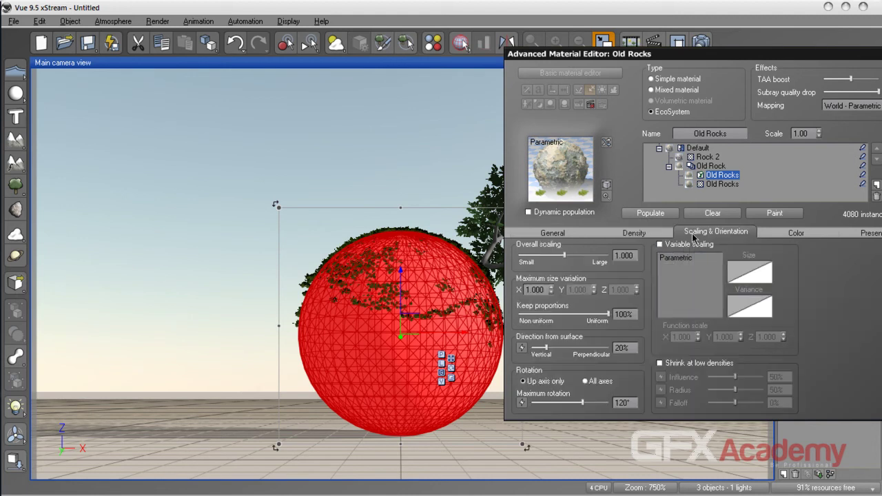
pyautogui.moveTo(567, 257); pyautogui.dragTo(582, 257)
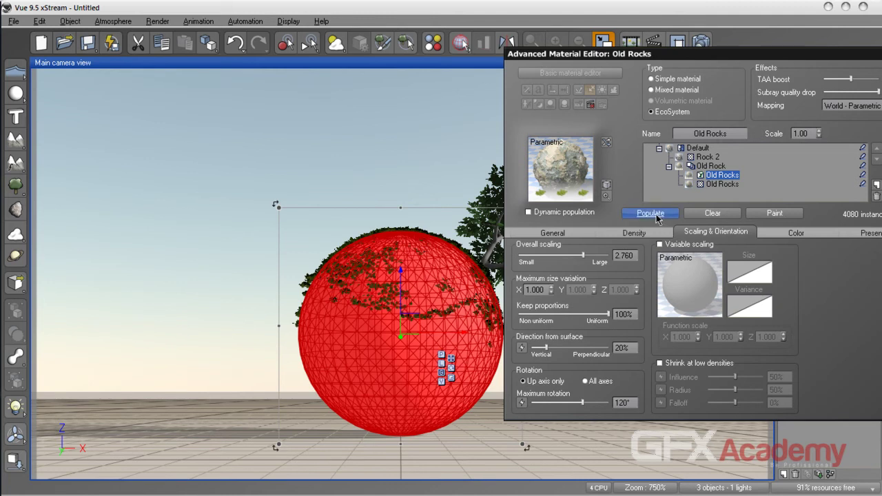
pyautogui.click(651, 213)
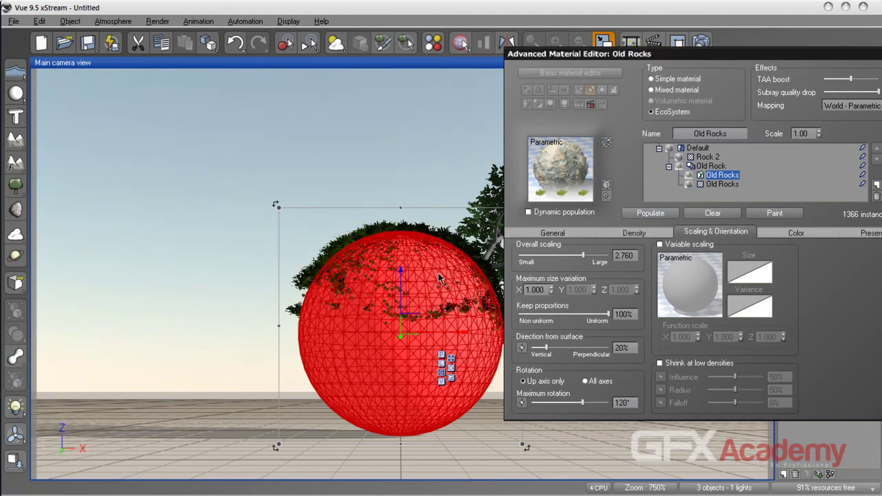
# Step: Set the underlying material's scale to 0.5 and repopulate the EcoSystem on the sphere
pyautogui.moveTo(614, 55); pyautogui.dragTo(601, 181)
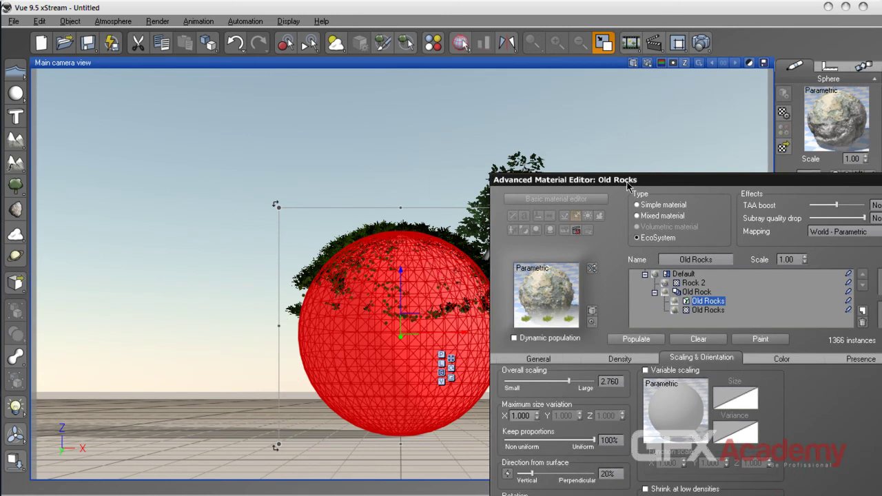
pyautogui.moveTo(630, 179); pyautogui.dragTo(507, 71)
pyautogui.click(500, 251)
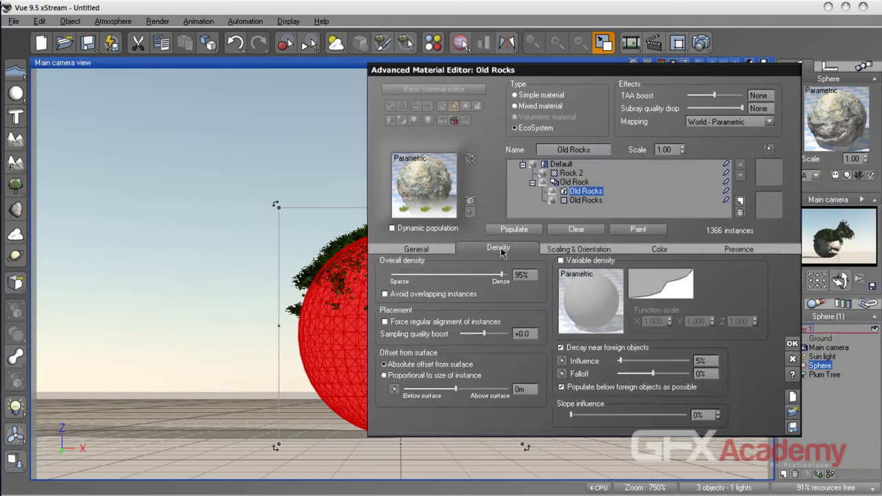
pyautogui.click(416, 249)
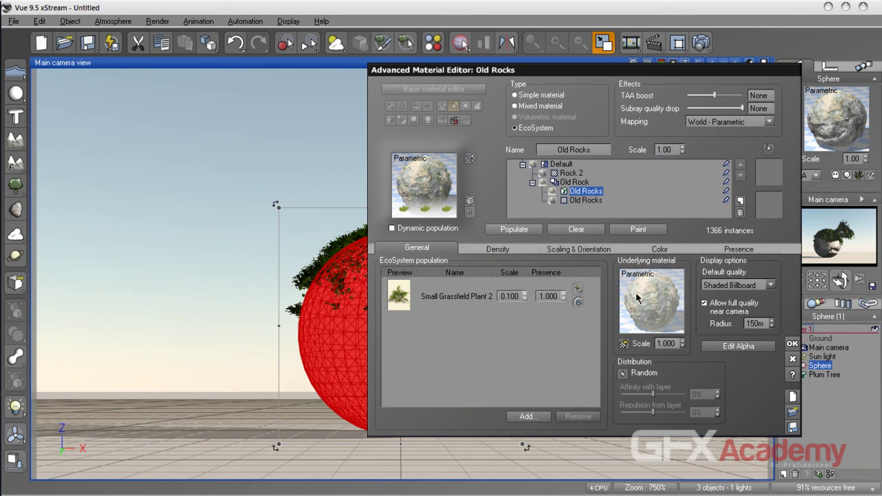
pyautogui.click(660, 316)
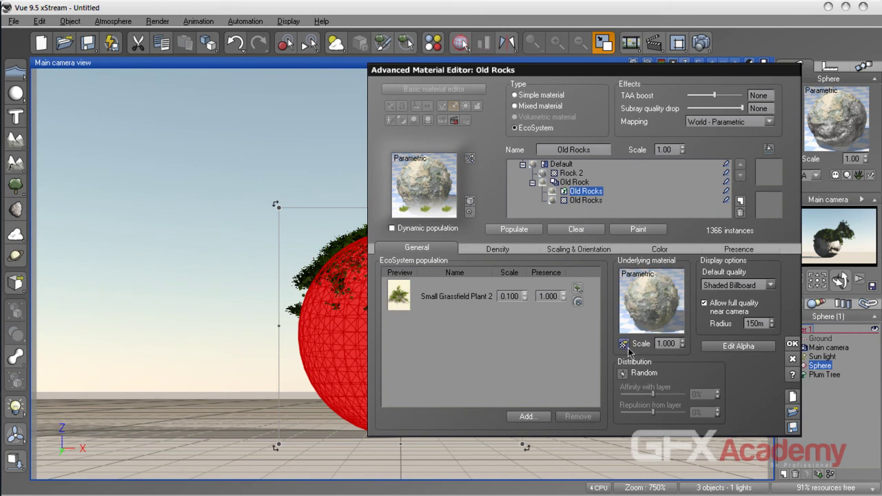
pyautogui.click(708, 439)
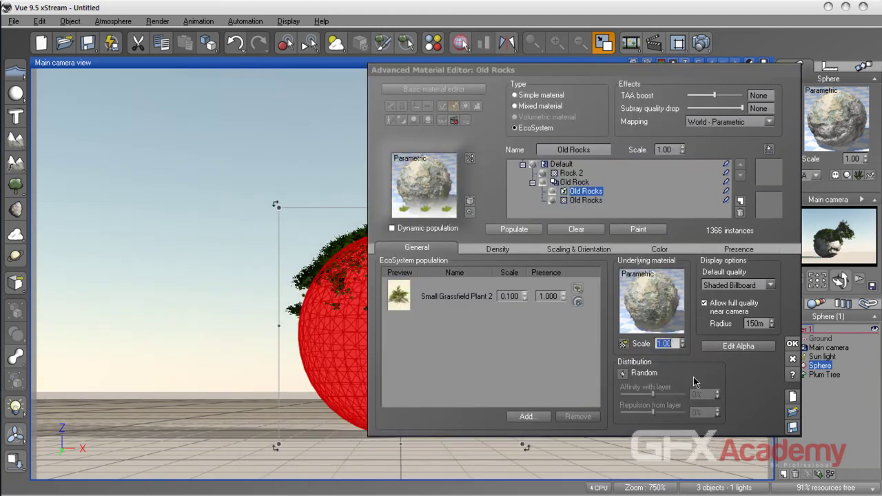
pyautogui.write('.5')
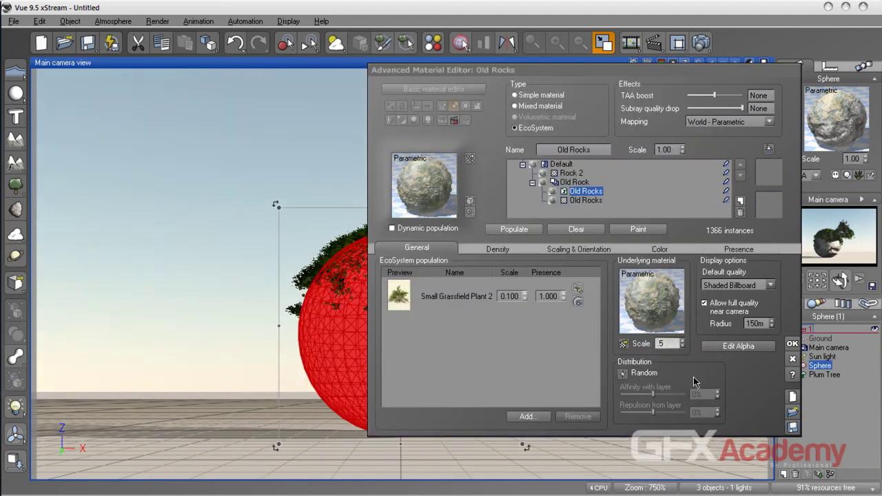
pyautogui.click(522, 233)
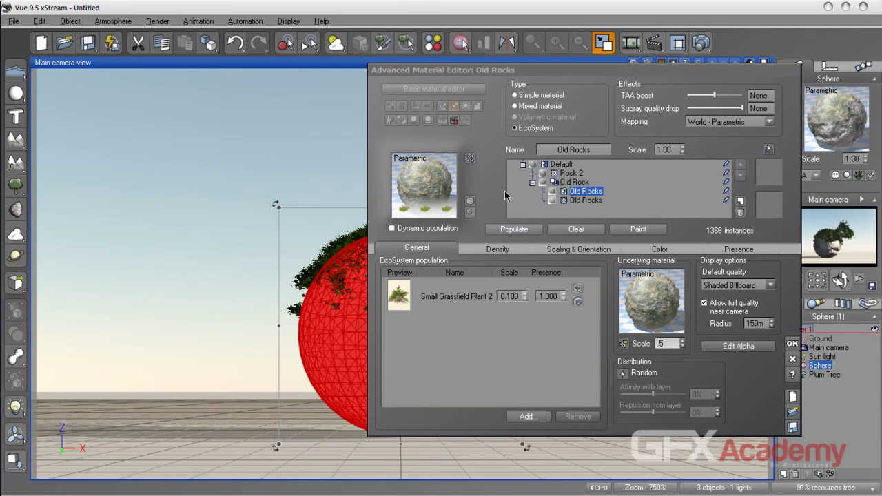
pyautogui.click(515, 233)
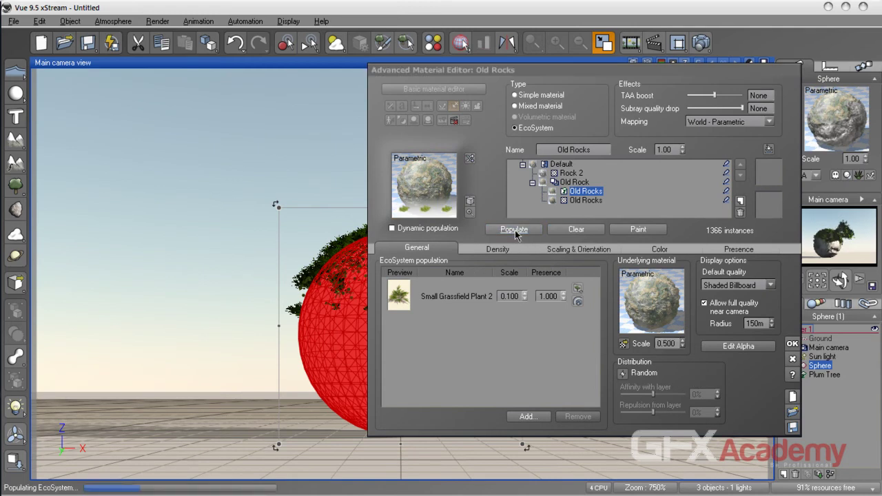
pyautogui.moveTo(507, 71); pyautogui.dragTo(566, 53)
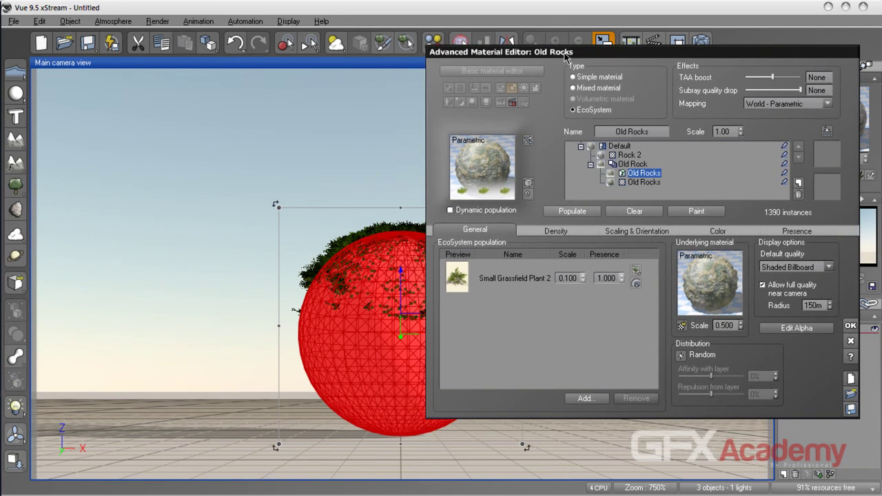
# Step: Set the plants' overall scaling to 2.246 with variable scaling enabled and repopulate the sphere
pyautogui.click(541, 234)
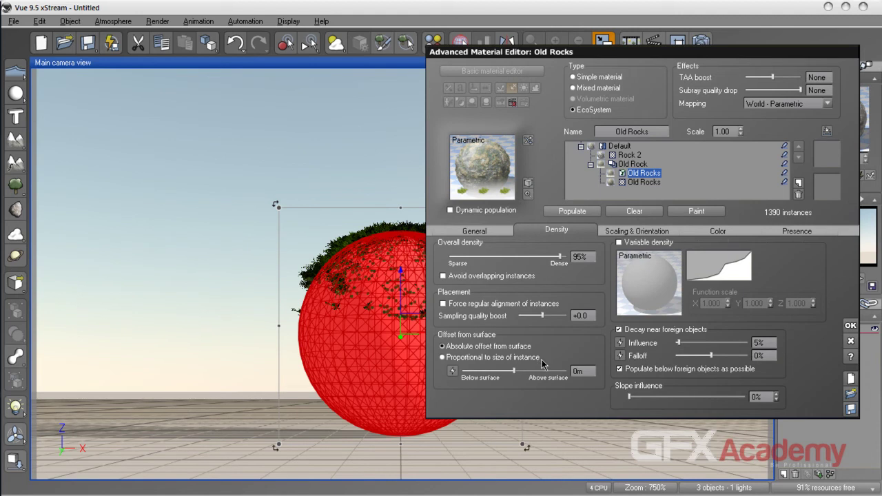
pyautogui.click(637, 231)
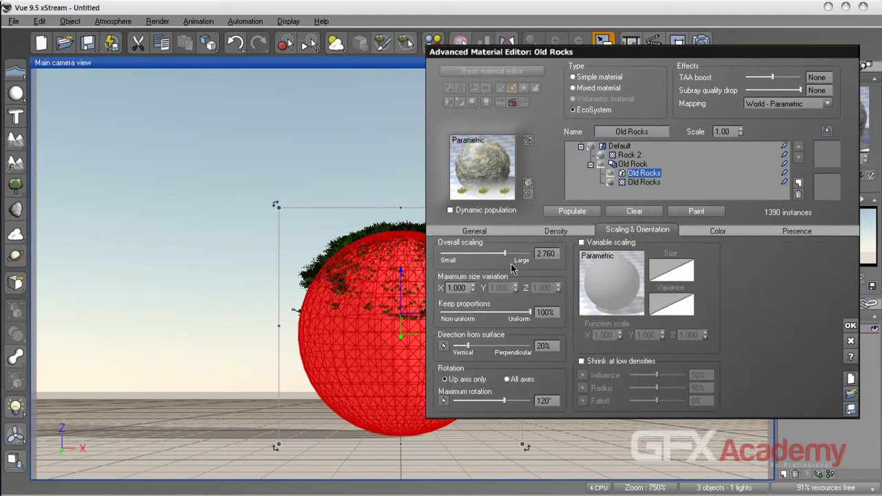
pyautogui.click(581, 242)
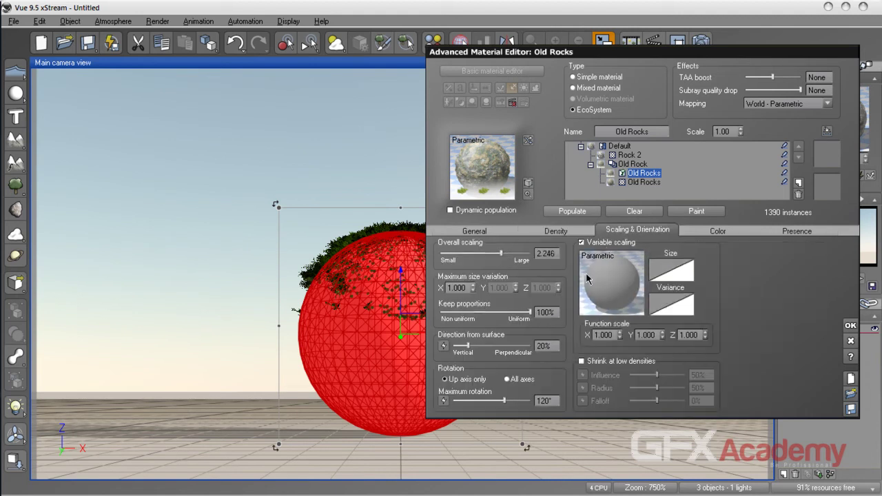
pyautogui.click(579, 212)
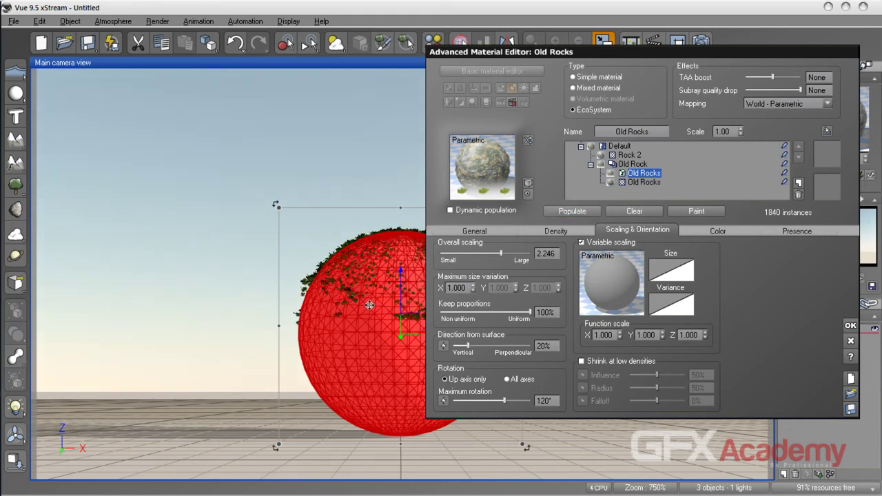
# Step: Limit the EcoSystem's altitude range by object to between -0.76 and -0.06 and repopulate the sphere
pyautogui.click(786, 232)
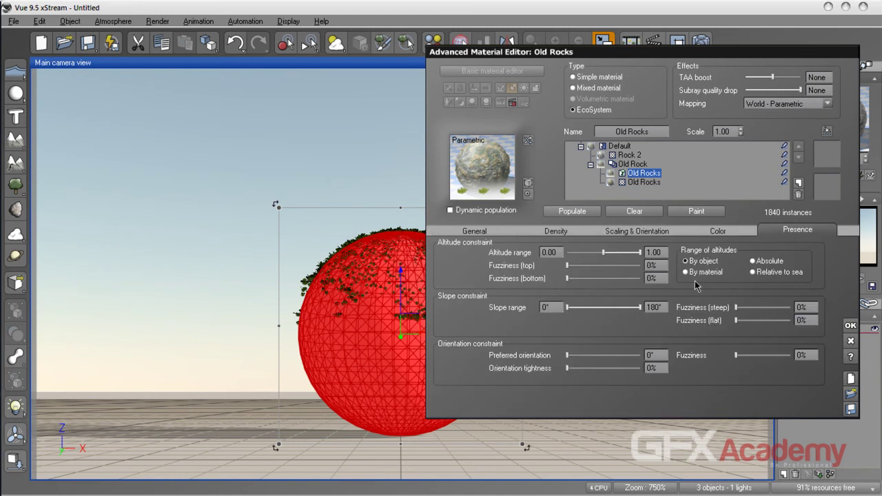
pyautogui.moveTo(604, 252); pyautogui.dragTo(576, 253)
pyautogui.click(571, 212)
pyautogui.moveTo(640, 253); pyautogui.dragTo(601, 253)
pyautogui.click(583, 213)
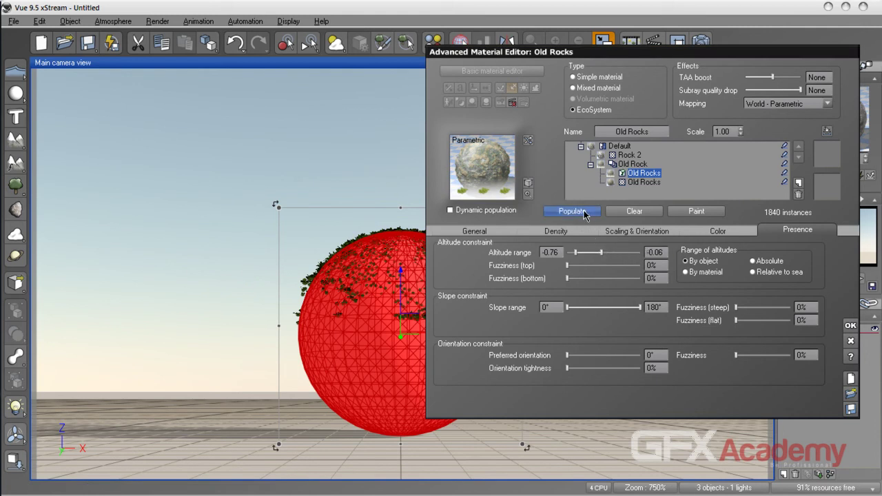
# Step: Set the altitude range's upper limit to 1.00 and the top fuzziness to 19%, repopulating the sphere
pyautogui.moveTo(518, 60); pyautogui.dragTo(590, 91)
pyautogui.moveTo(672, 294); pyautogui.dragTo(710, 293)
pyautogui.click(637, 253)
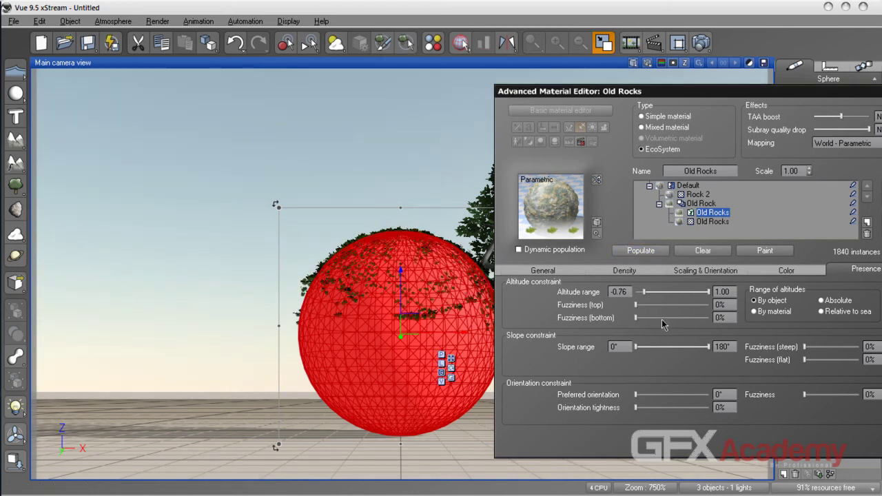
pyautogui.moveTo(636, 307); pyautogui.dragTo(648, 307)
pyautogui.click(641, 251)
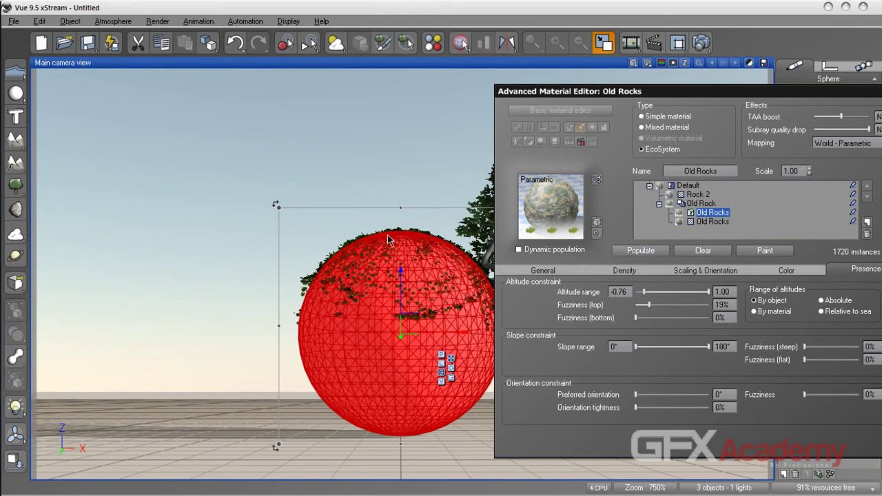
# Step: Set the bottom fuzziness to 25%, repopulate the sphere, and define the range of altitudes by material
pyautogui.moveTo(636, 321); pyautogui.dragTo(654, 319)
pyautogui.click(641, 251)
pyautogui.moveTo(700, 91); pyautogui.dragTo(561, 85)
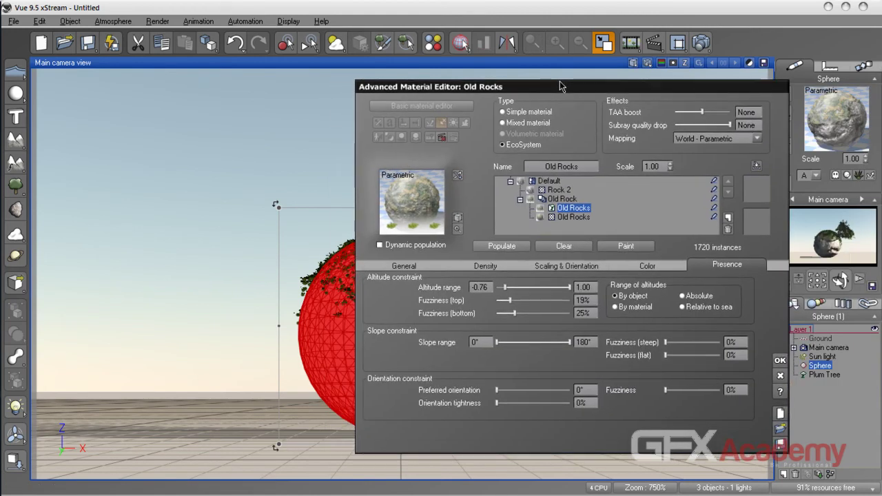
pyautogui.click(636, 307)
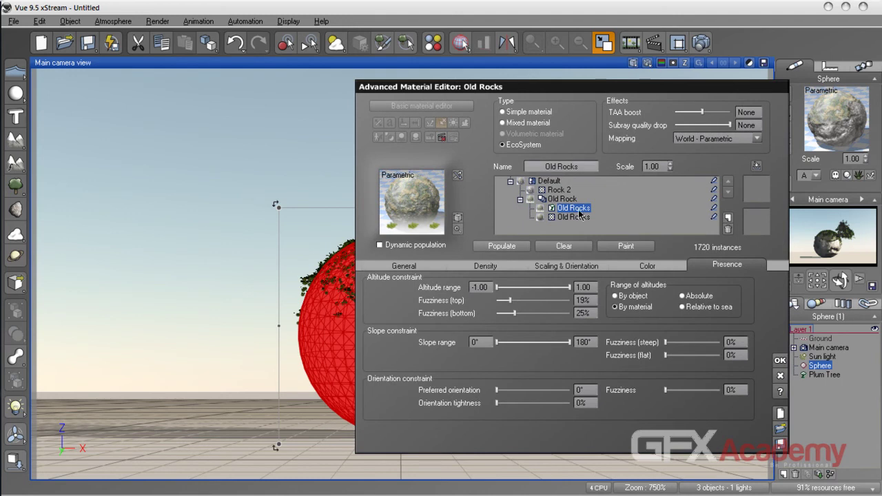
pyautogui.moveTo(501, 89); pyautogui.dragTo(651, 99)
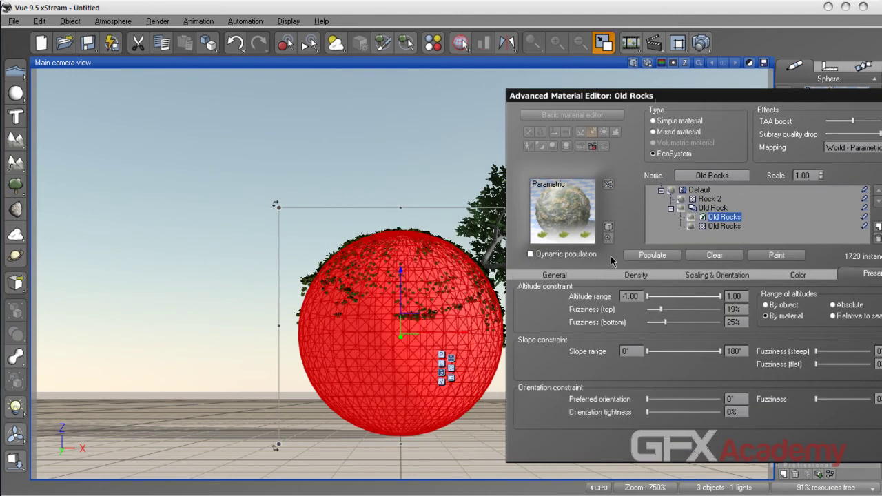
pyautogui.moveTo(649, 105); pyautogui.dragTo(464, 111)
# Step: Load the Round Clip filter "Clip 90% sharp (cubic)" as the variable scaling's size filter and repopulate the sphere
pyautogui.click(614, 280)
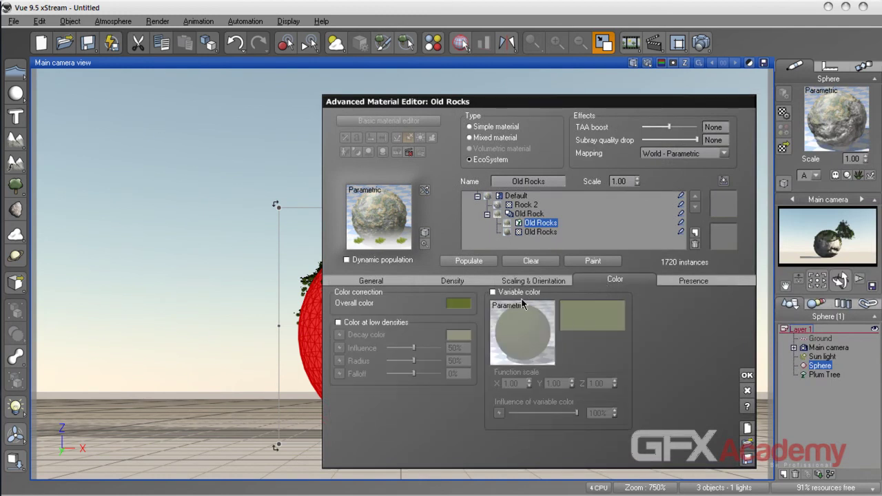
pyautogui.click(534, 281)
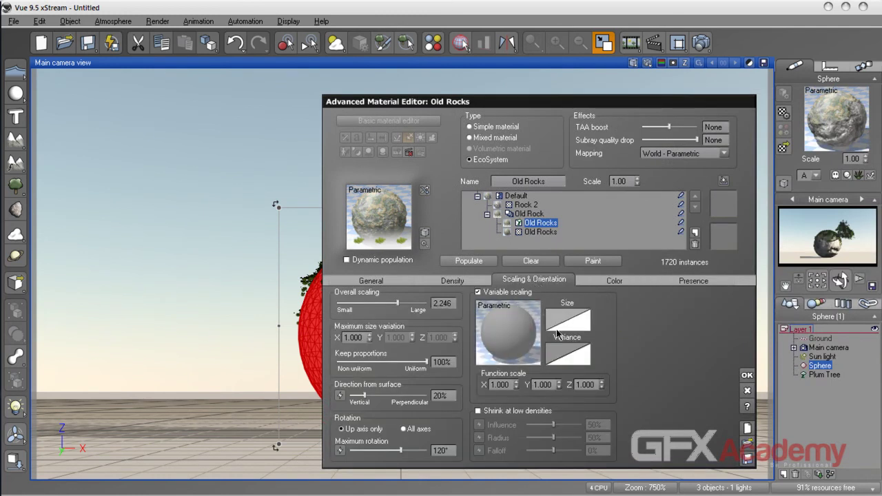
pyautogui.rightClick(566, 324)
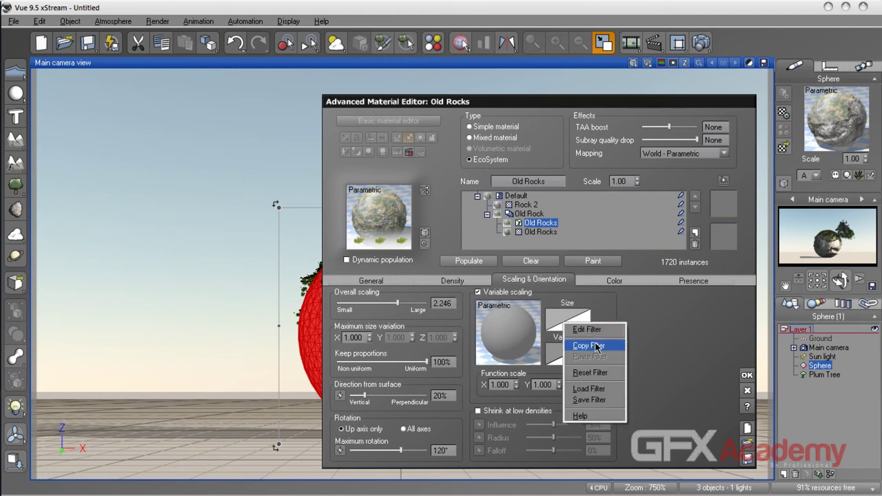
pyautogui.click(607, 389)
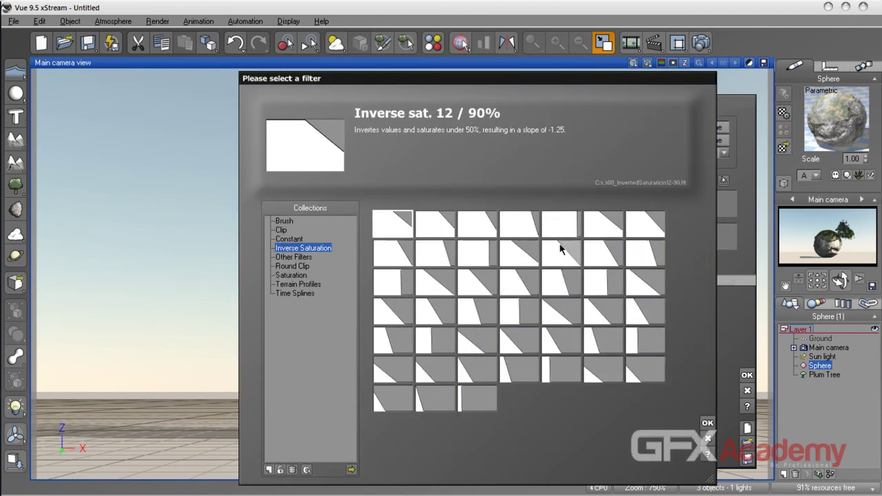
pyautogui.click(297, 240)
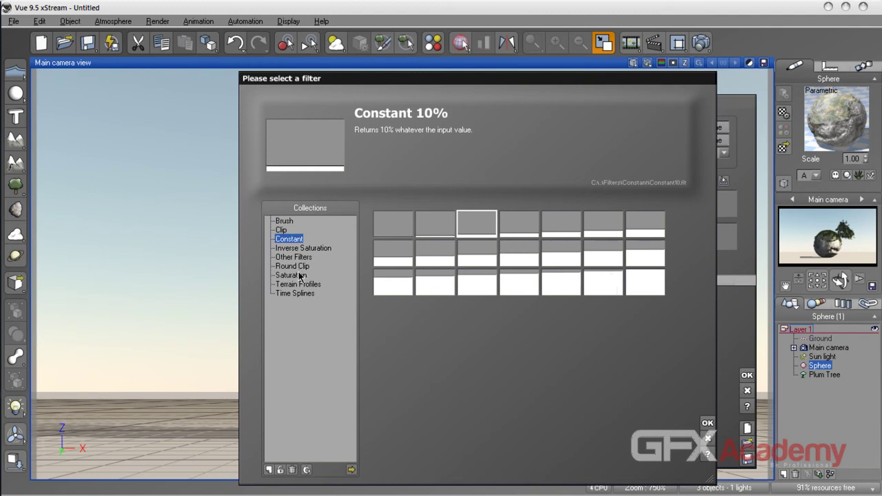
pyautogui.click(297, 267)
pyautogui.click(450, 253)
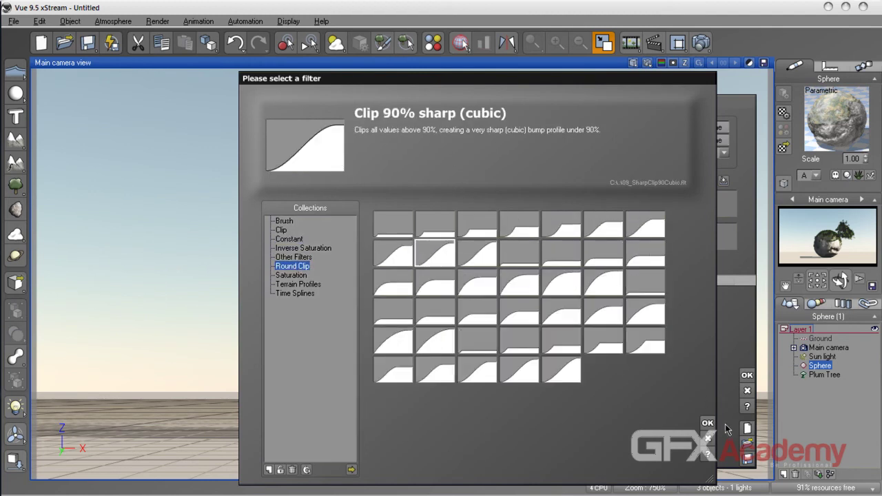
pyautogui.click(710, 423)
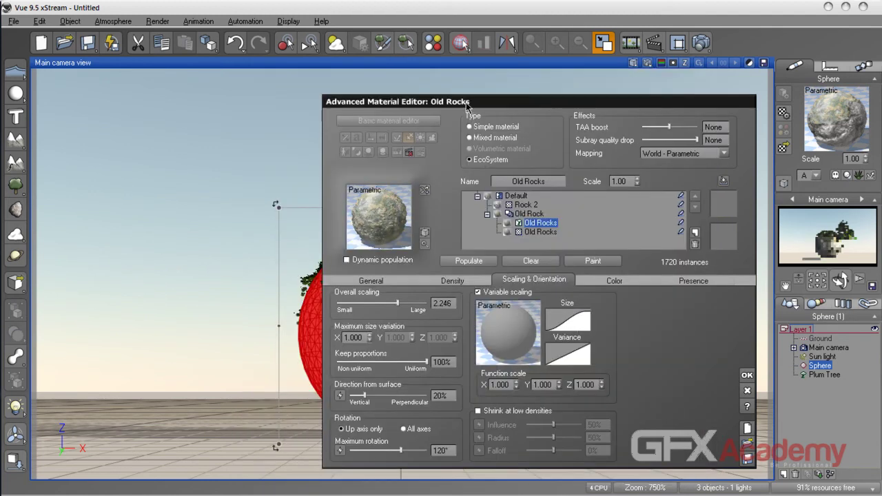
pyautogui.click(469, 261)
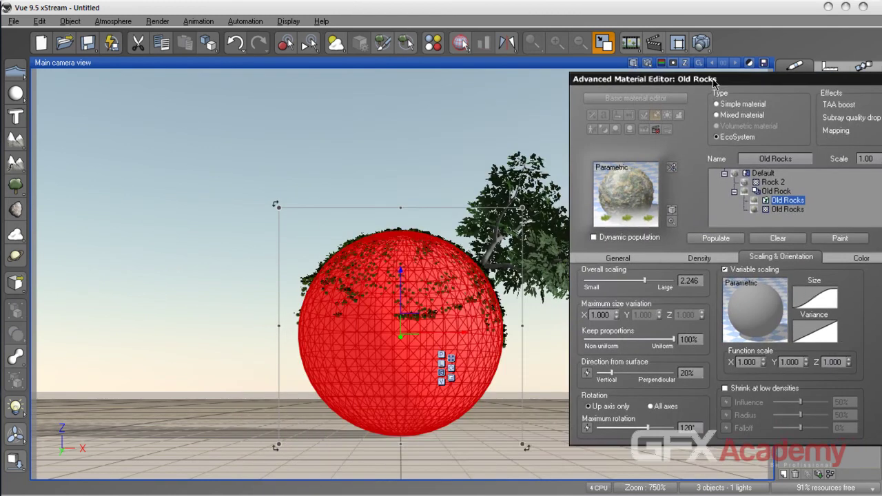
pyautogui.click(715, 238)
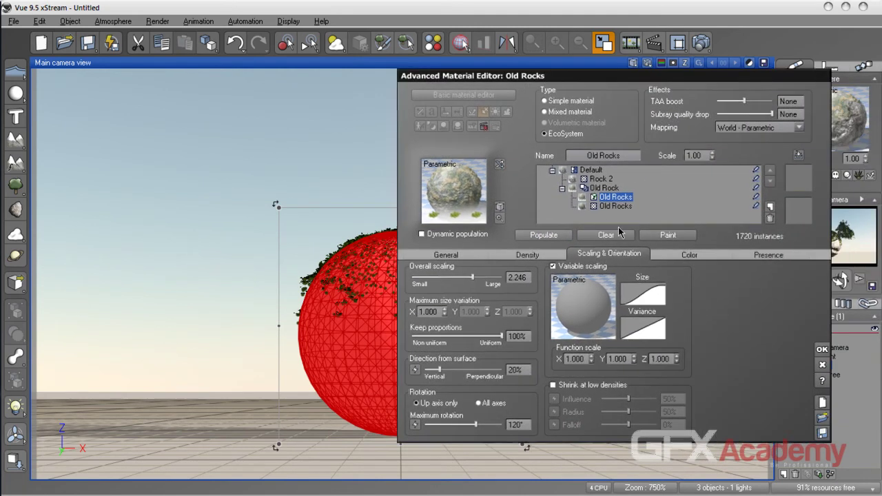
# Step: Convert the Rock 2 layer of the mixed material into an EcoSystem material
pyautogui.click(601, 180)
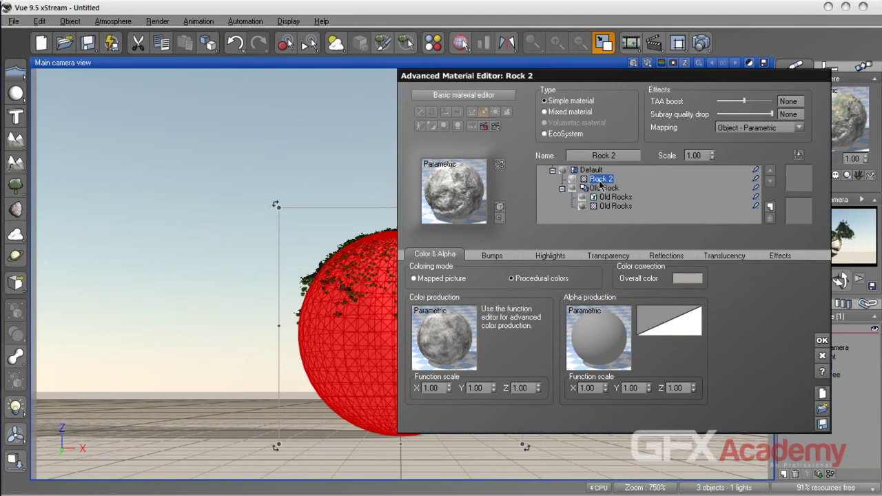
pyautogui.rightClick(600, 182)
pyautogui.click(546, 134)
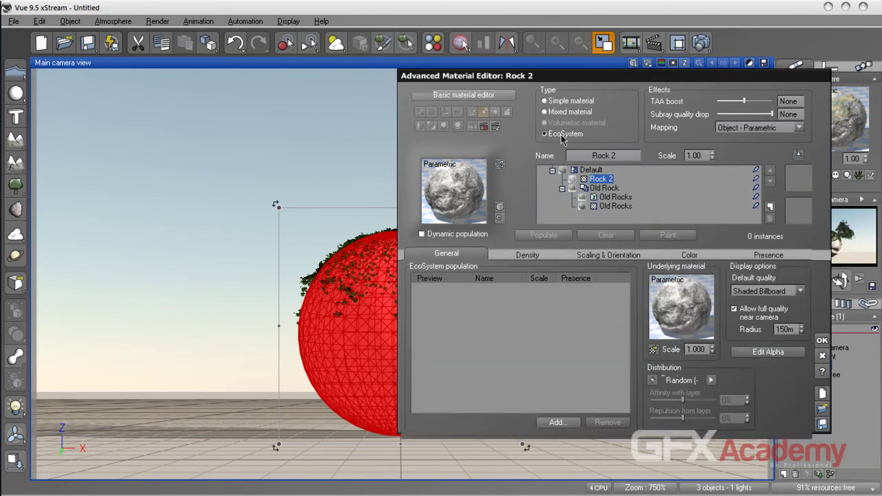
pyautogui.click(609, 254)
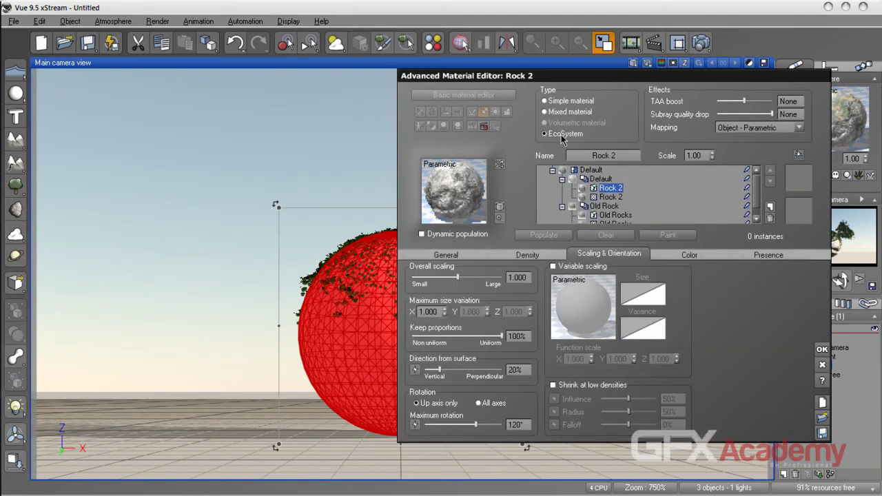
# Step: Add the Dry Bush plant from the Bushes collection to the Rock 2 EcoSystem and populate it
pyautogui.click(465, 255)
pyautogui.click(556, 422)
pyautogui.click(578, 441)
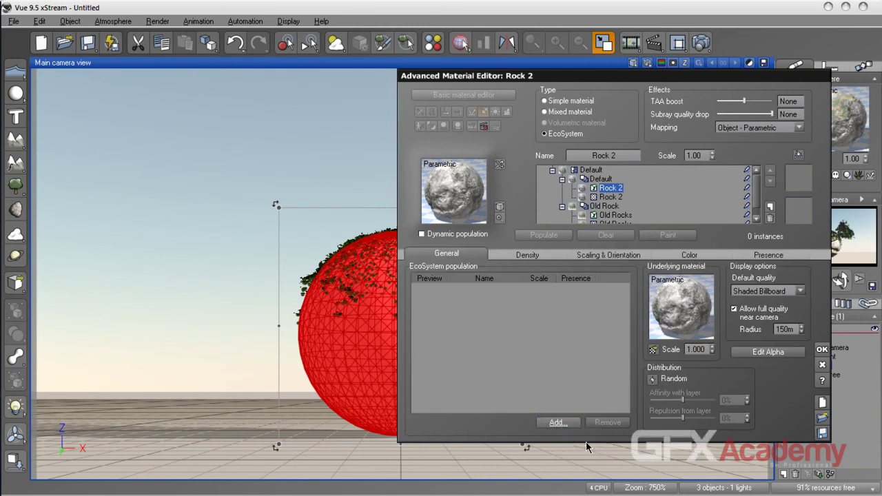
pyautogui.click(286, 238)
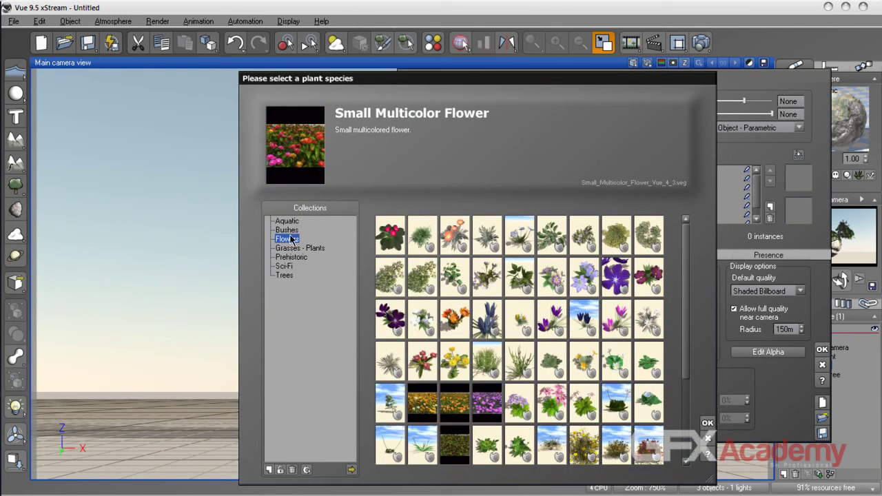
pyautogui.click(290, 232)
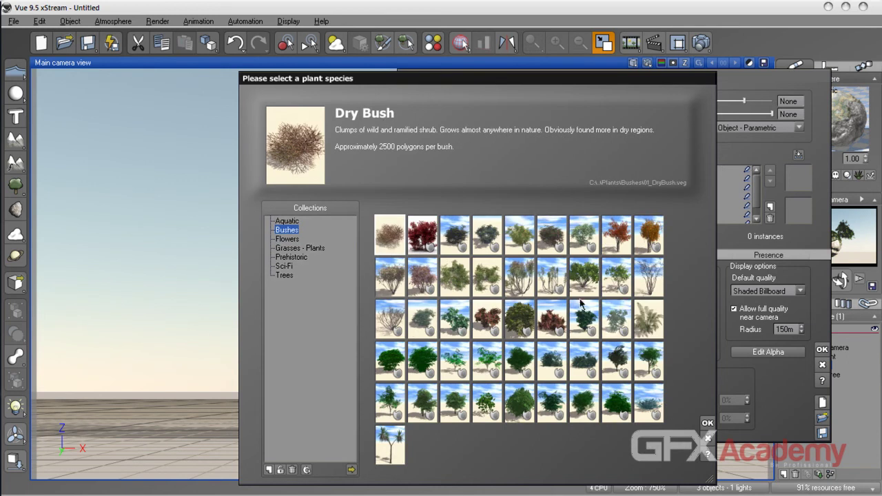
pyautogui.click(706, 423)
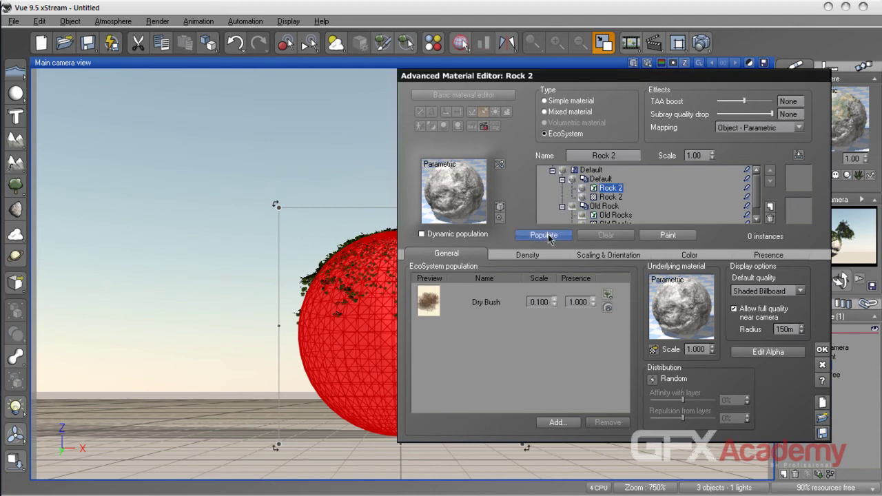
pyautogui.click(544, 235)
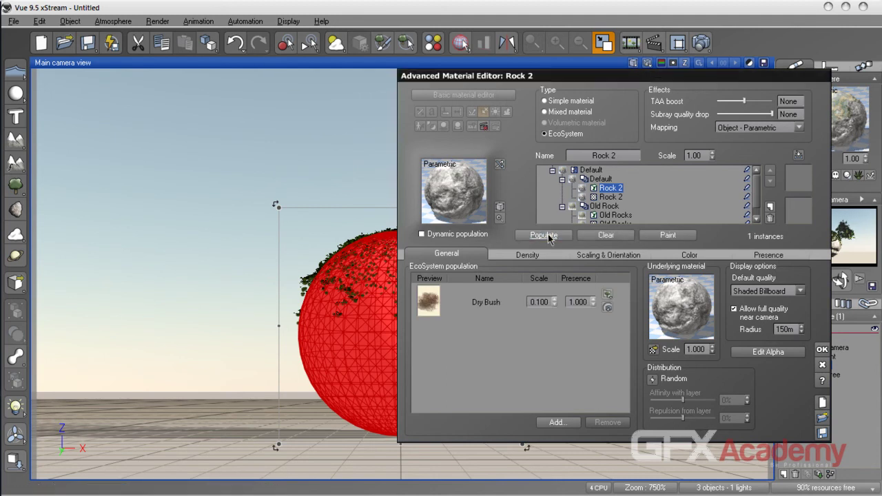
# Step: Set the Rock 2 EcoSystem's overall scaling to 3.505 and repopulate it
pyautogui.moveTo(487, 77); pyautogui.dragTo(522, 76)
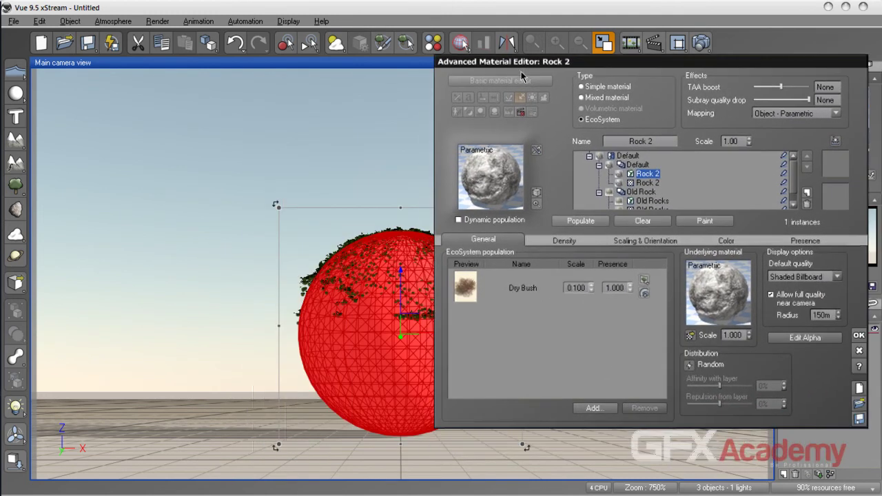
pyautogui.click(564, 240)
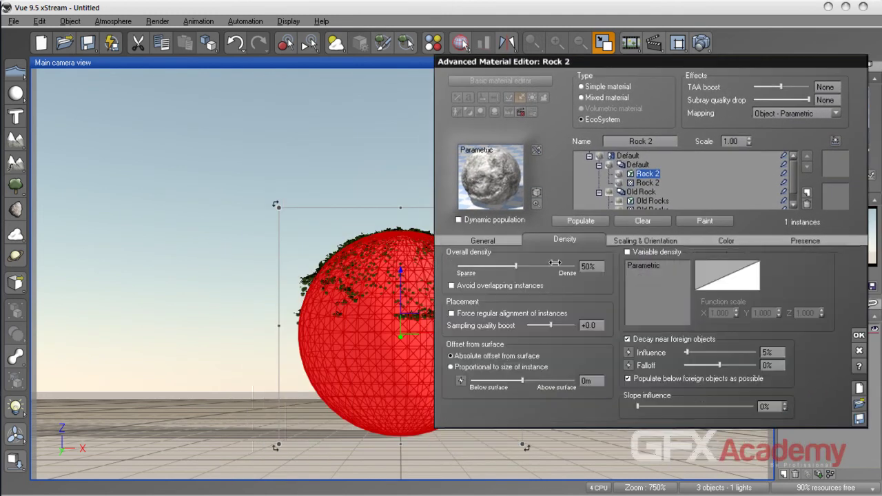
pyautogui.click(628, 243)
pyautogui.click(578, 223)
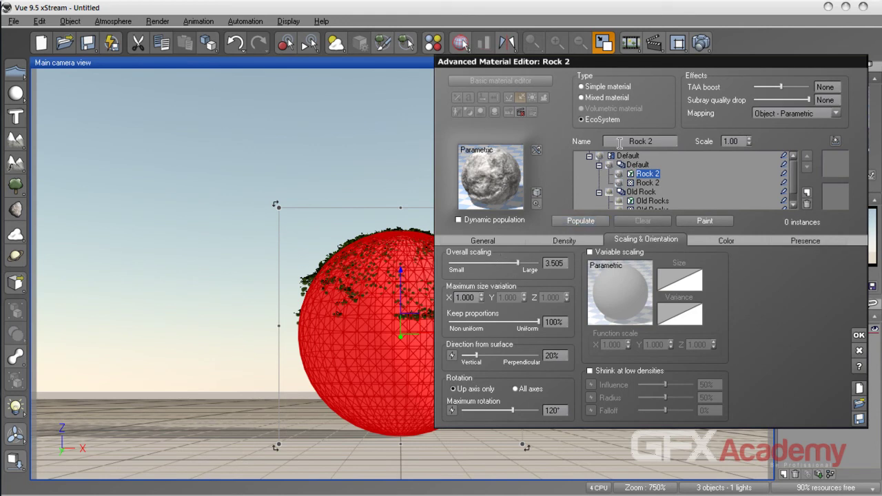
# Step: Set the Rock 2 EcoSystem's altitude range by object to -0.44 through 0.59 and accept the material changes
pyautogui.click(788, 242)
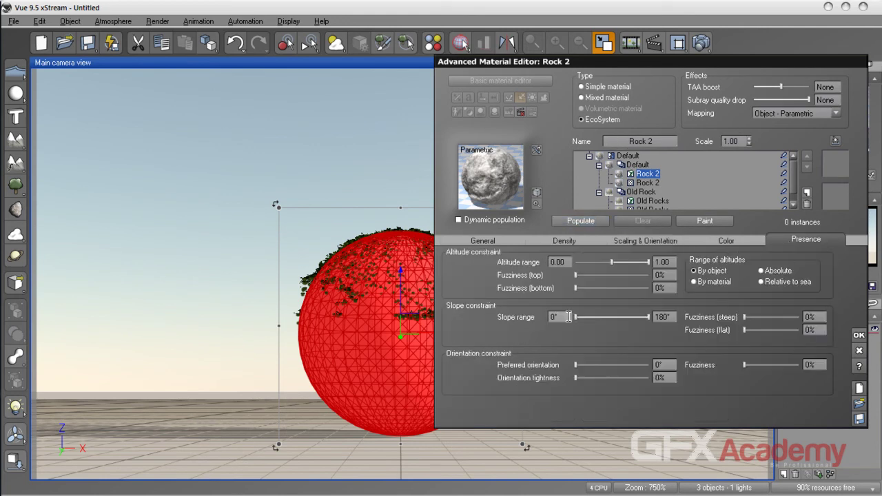
pyautogui.moveTo(612, 263); pyautogui.dragTo(633, 263)
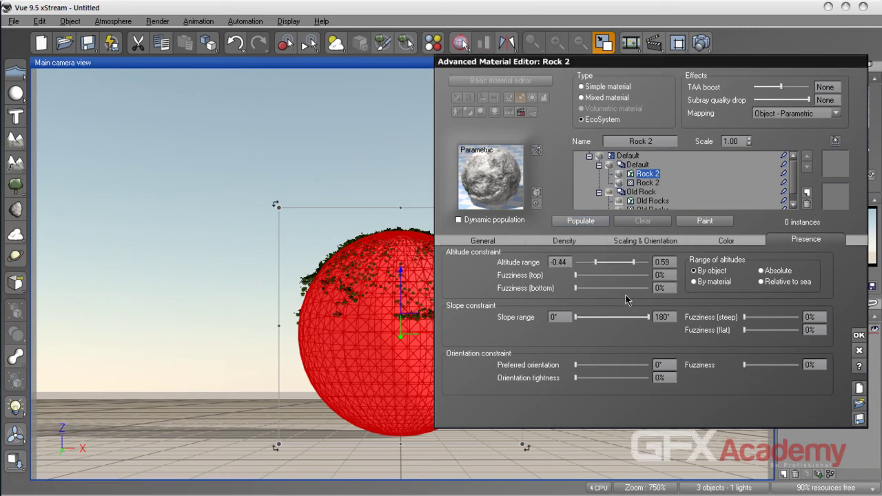
pyautogui.click(859, 335)
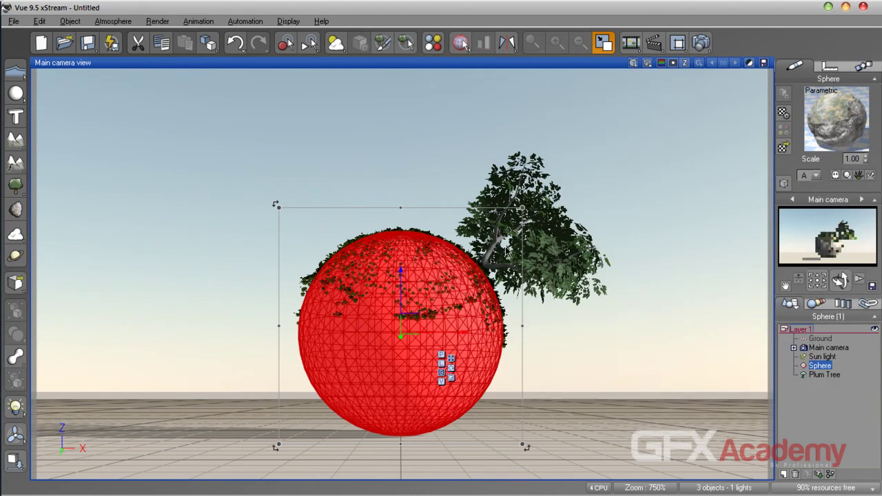
# Step: Render the scene to check the plant-covered sphere, and close the render display
pyautogui.click(702, 44)
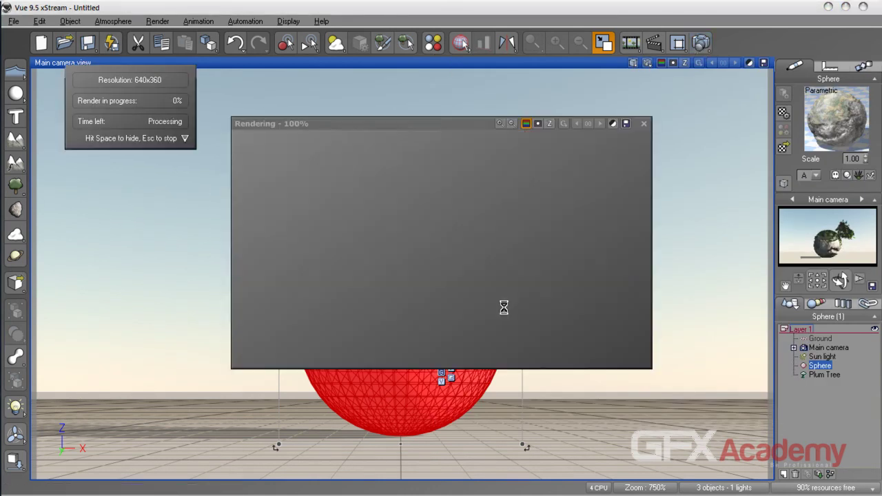
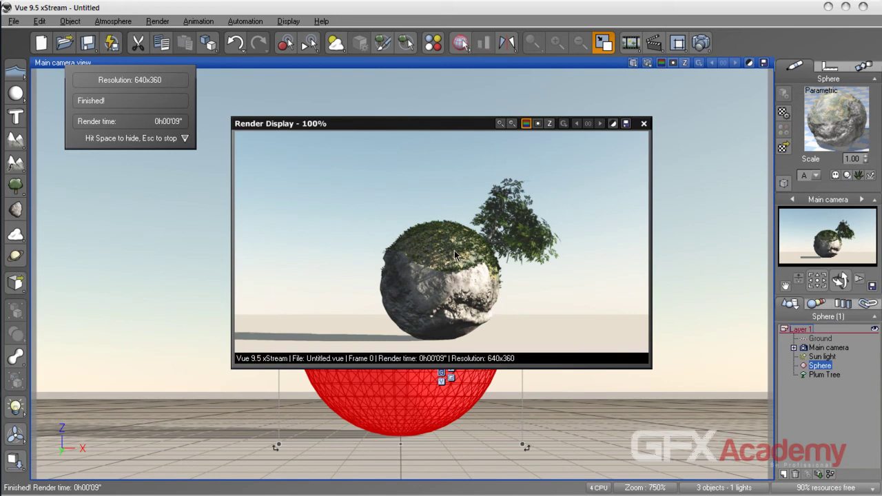
pyautogui.click(644, 123)
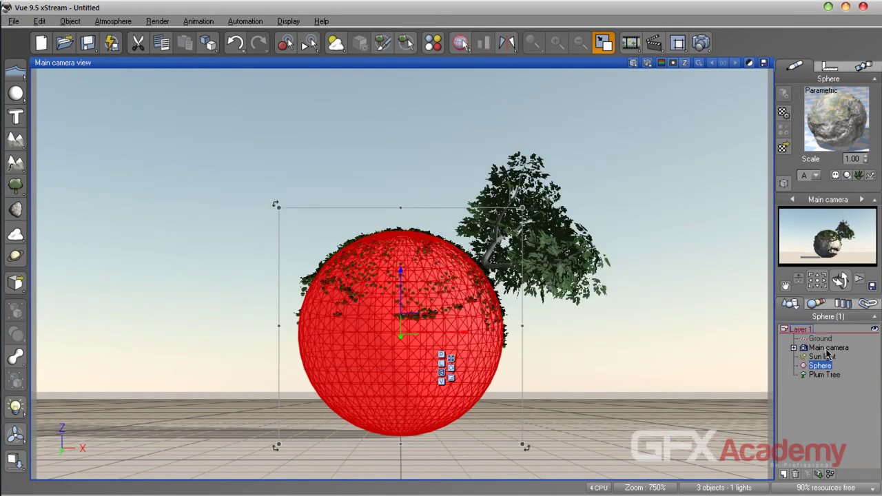
# Step: Reselect the sphere and move it slightly in the negative X direction, away from the plum tree
pyautogui.click(820, 428)
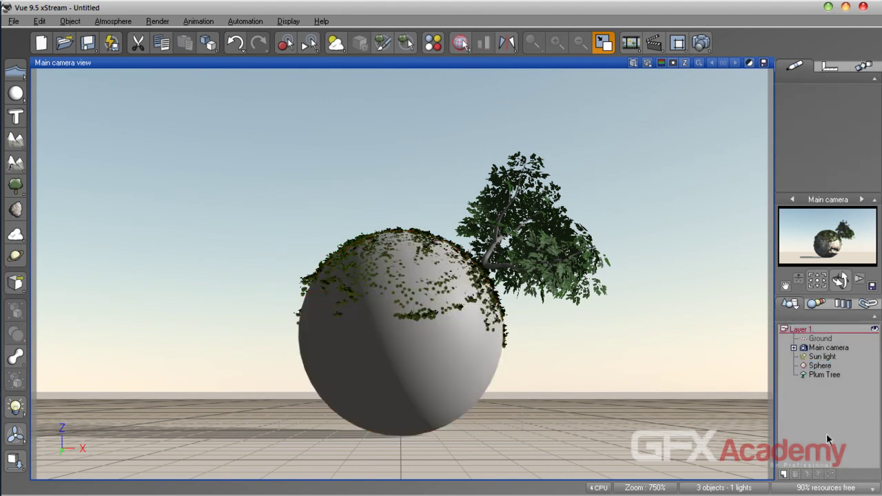
pyautogui.click(821, 365)
pyautogui.moveTo(428, 334); pyautogui.dragTo(407, 372)
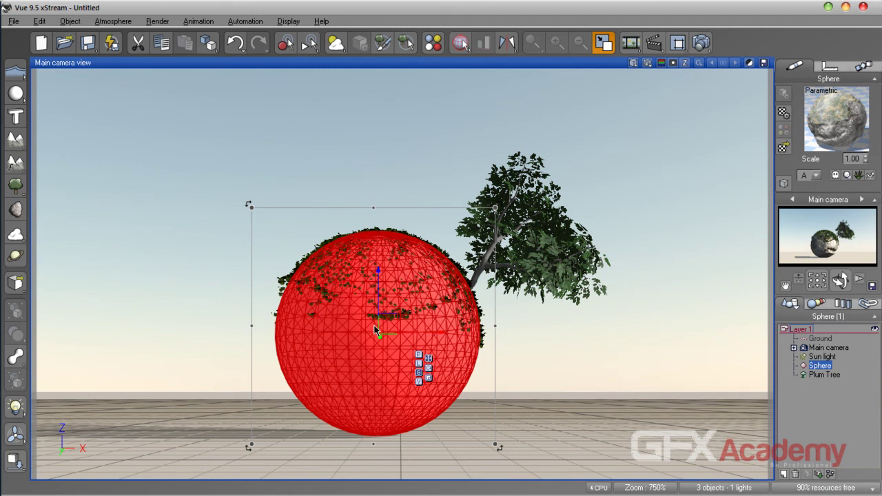
# Step: Delete the sphere and the plum tree from the scene
pyautogui.click(847, 426)
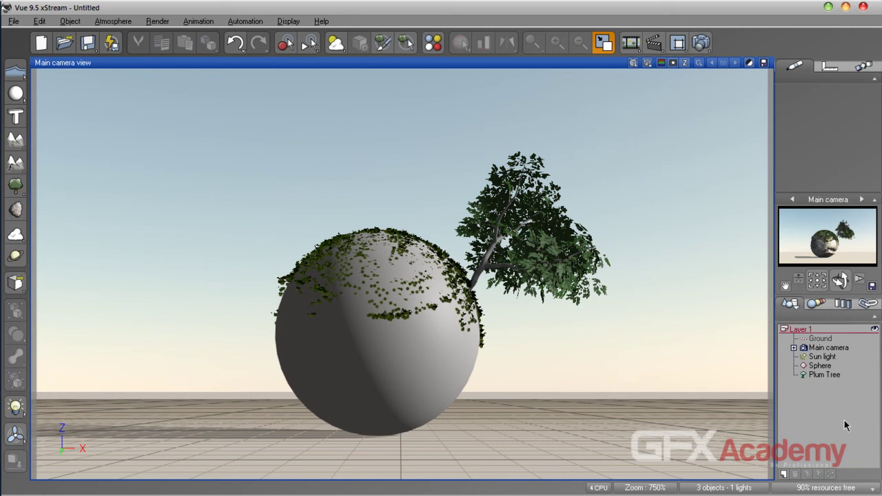
pyautogui.click(820, 366)
pyautogui.press('Delete')
pyautogui.click(827, 366)
pyautogui.press('Delete')
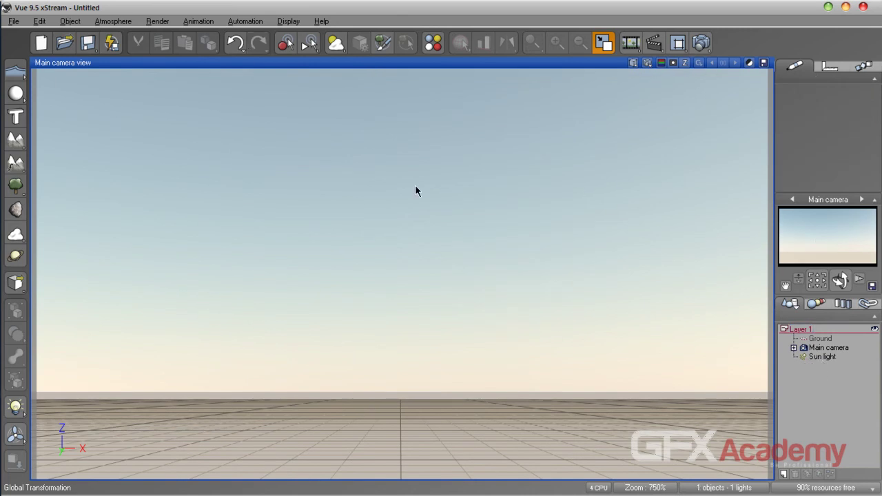
pyautogui.click(14, 143)
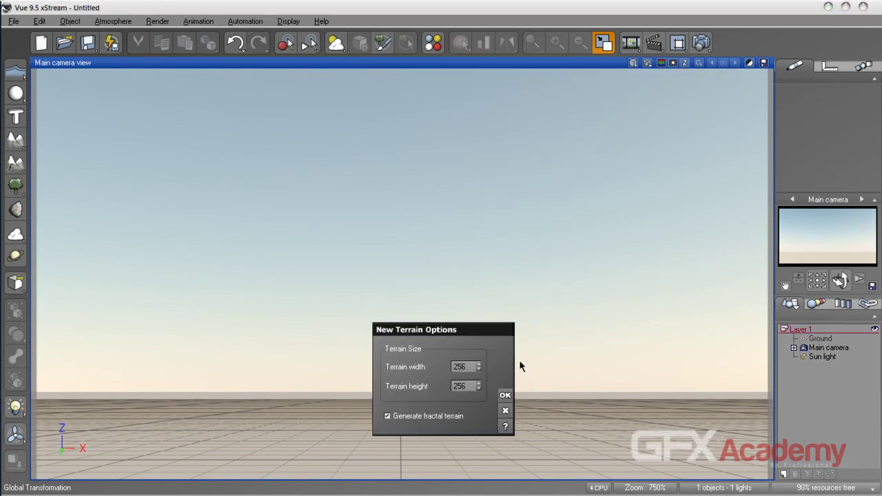
pyautogui.click(505, 411)
pyautogui.click(15, 143)
pyautogui.click(505, 411)
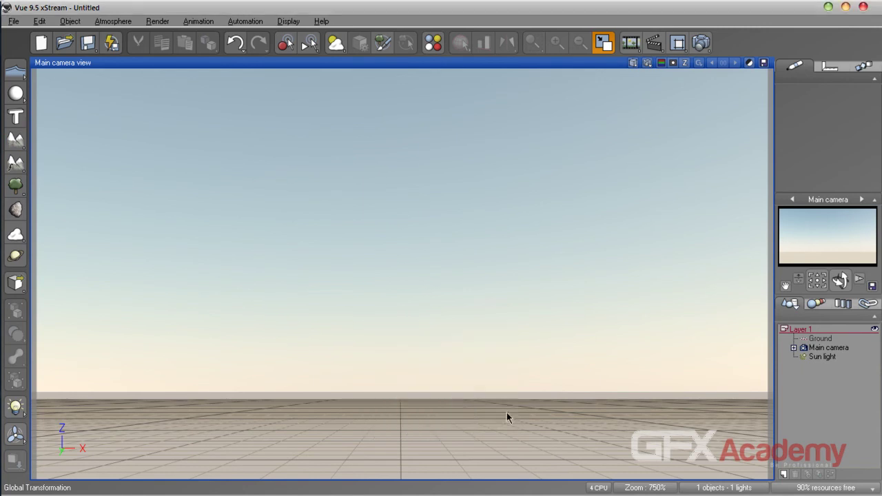
pyautogui.click(15, 140)
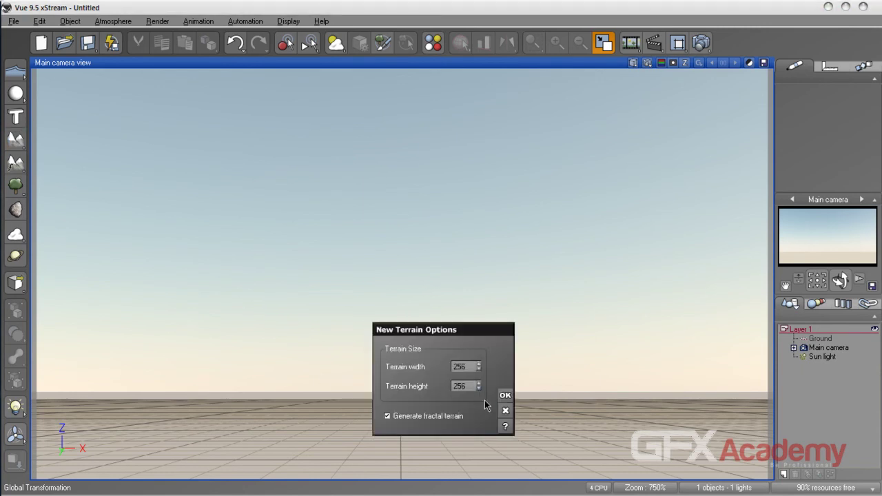
pyautogui.click(506, 411)
# Step: Add an infinite procedural terrain from the Brown preset, discarding the existing ground plane and adding the hidden sea level object
pyautogui.click(15, 163)
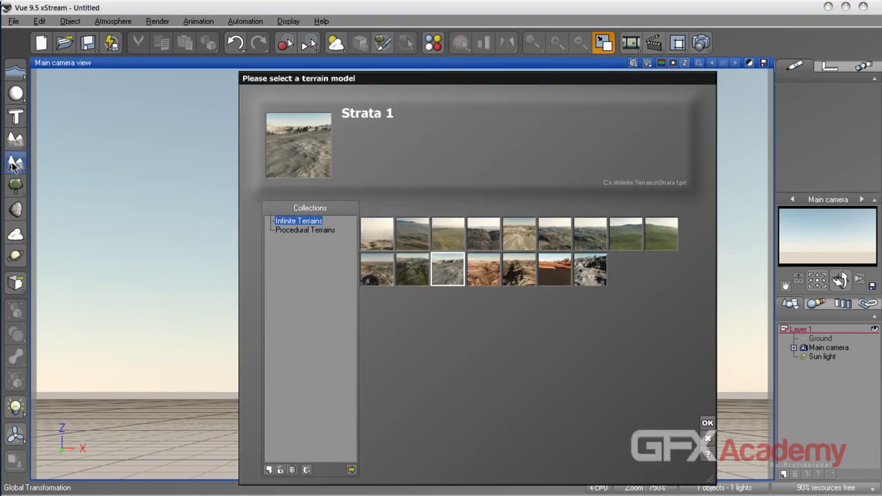
pyautogui.moveTo(390, 84); pyautogui.dragTo(353, 52)
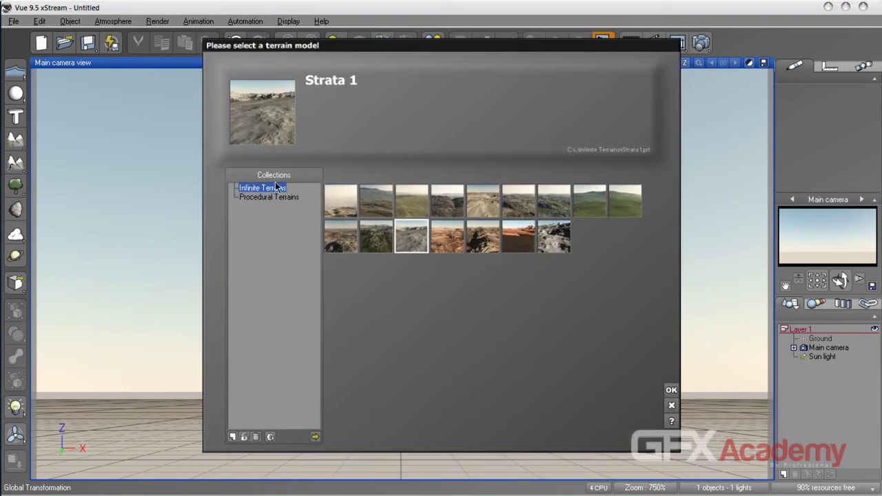
pyautogui.moveTo(389, 53); pyautogui.dragTo(599, 290)
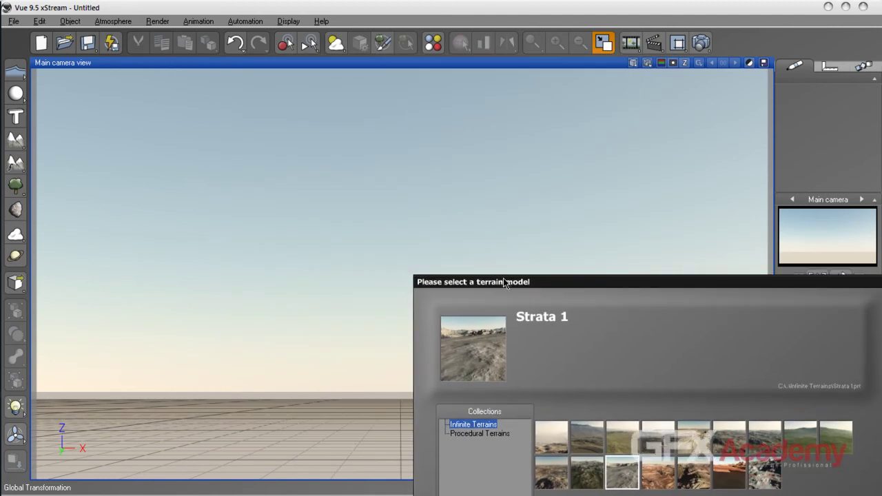
pyautogui.moveTo(508, 285); pyautogui.dragTo(408, 146)
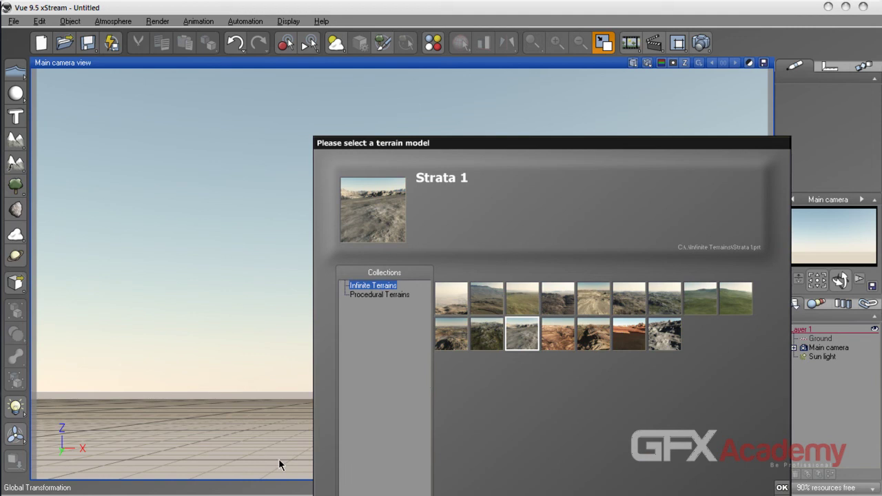
pyautogui.click(635, 297)
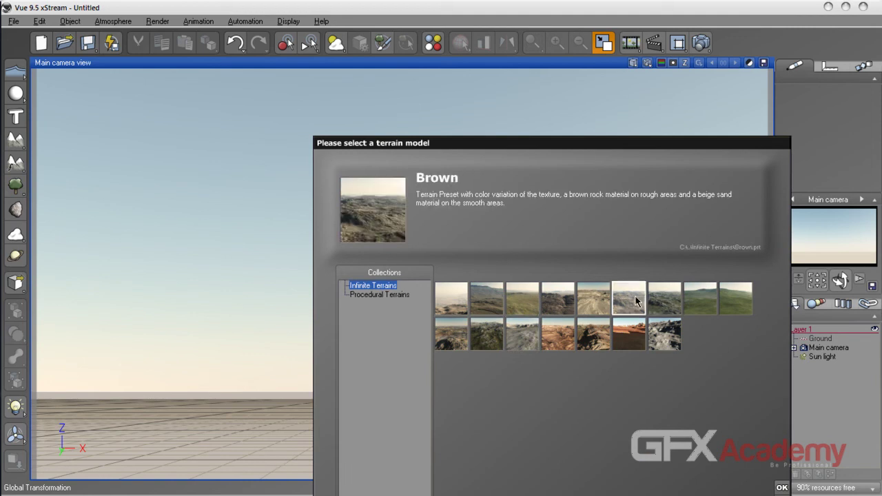
pyautogui.click(782, 487)
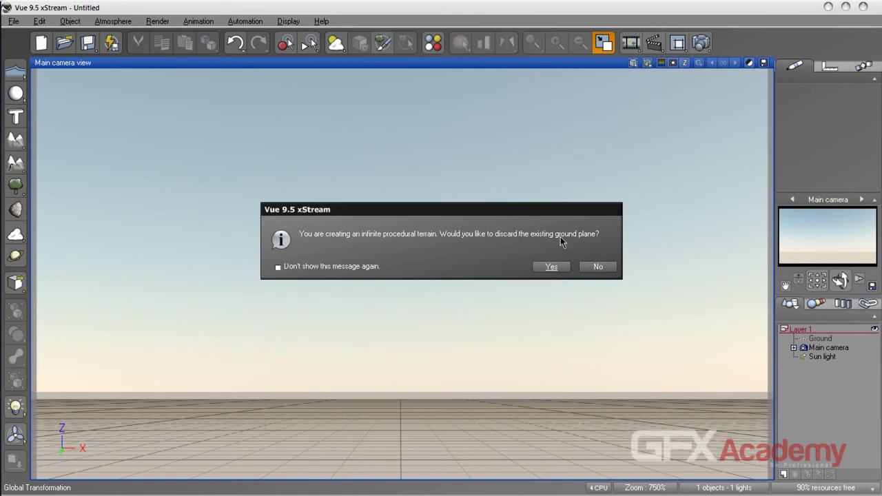
pyautogui.click(551, 267)
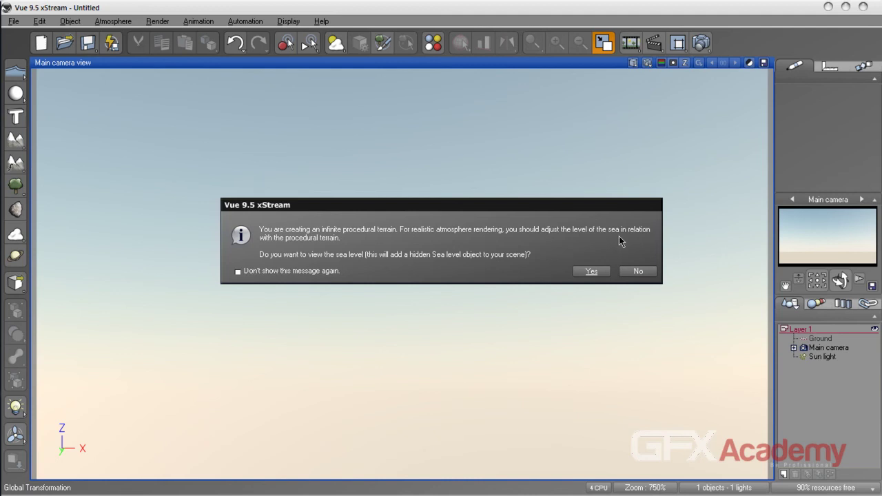
pyautogui.click(595, 273)
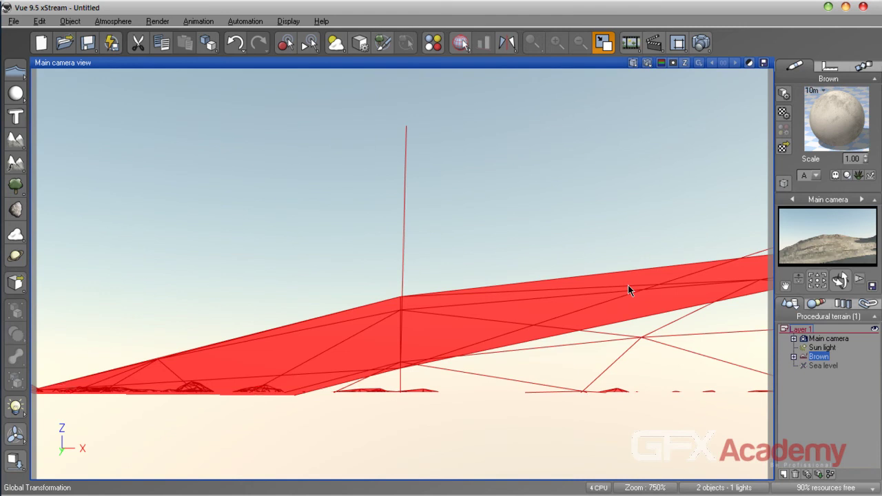
# Step: Render the Brown terrain from the main camera and close the render display
pyautogui.click(701, 43)
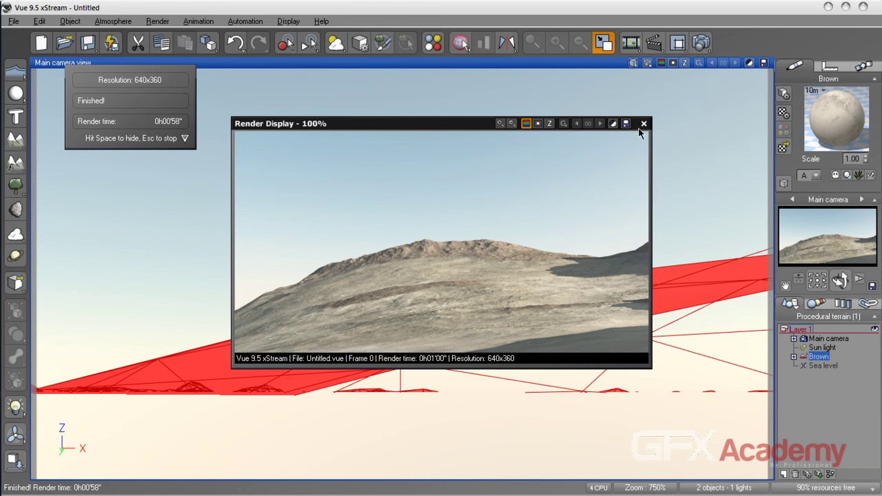
pyautogui.click(644, 124)
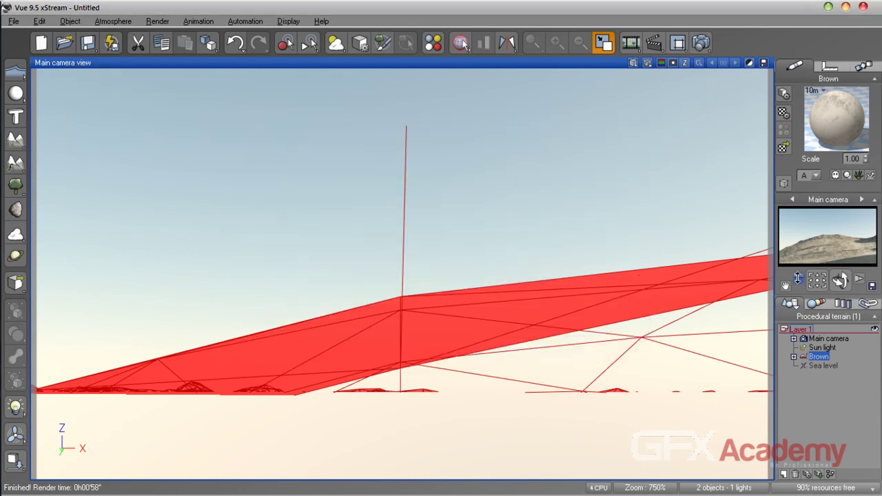
# Step: Raise the main camera high above the terrain, tilt it downward, and test-render the view, stopping the render partway
pyautogui.click(798, 279)
pyautogui.moveTo(798, 279); pyautogui.dragTo(787, 297)
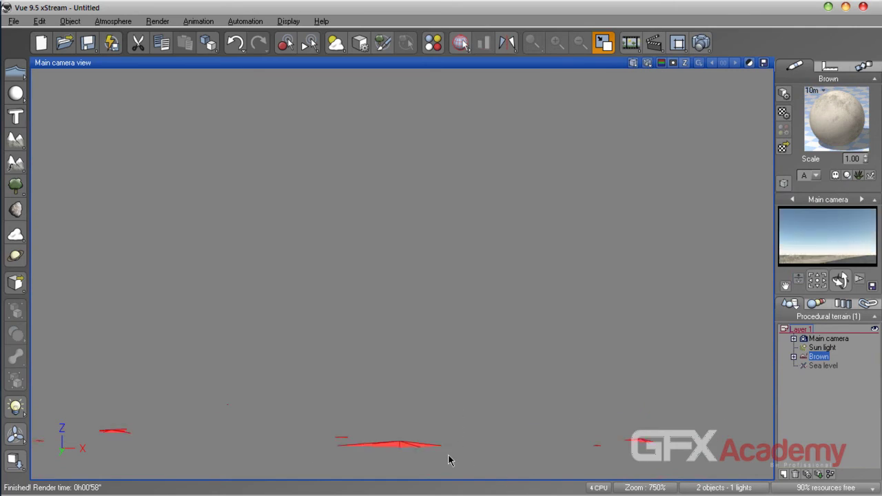
pyautogui.moveTo(840, 280)
pyautogui.mouseDown()
pyautogui.moveTo(840, 264)
pyautogui.moveTo(836, 281)
pyautogui.moveTo(835, 273)
pyautogui.mouseUp()
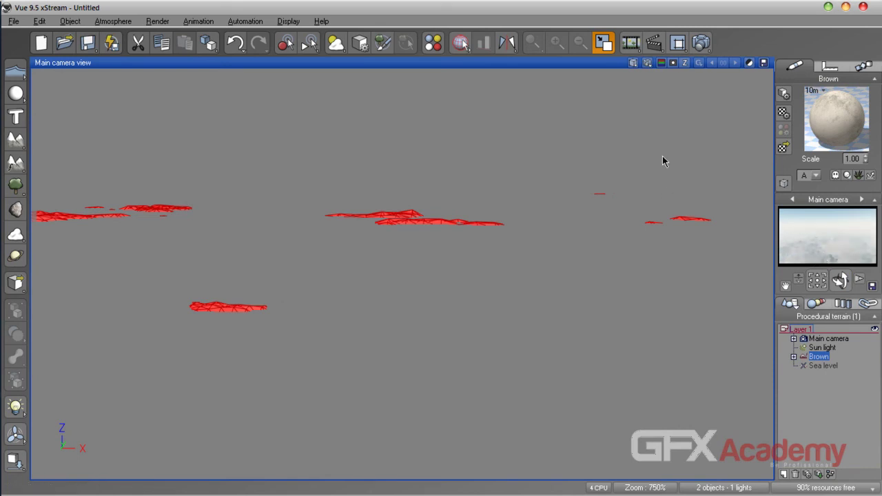
pyautogui.click(699, 43)
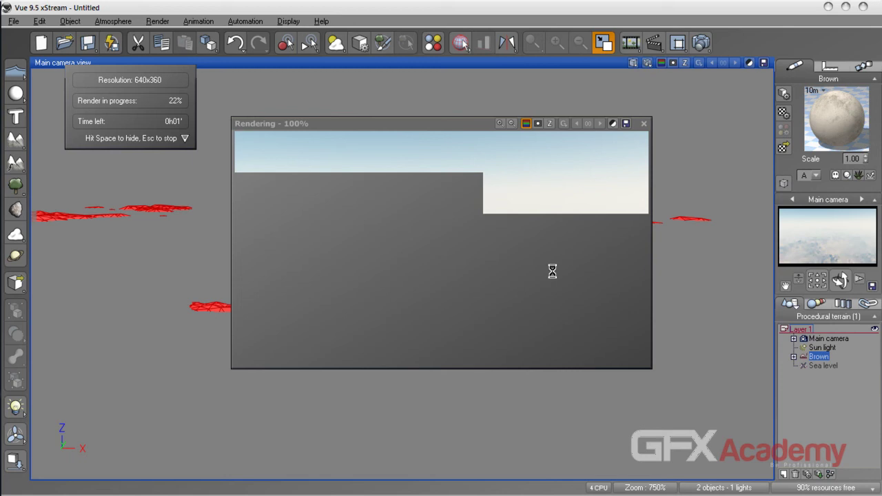
pyautogui.press('Escape')
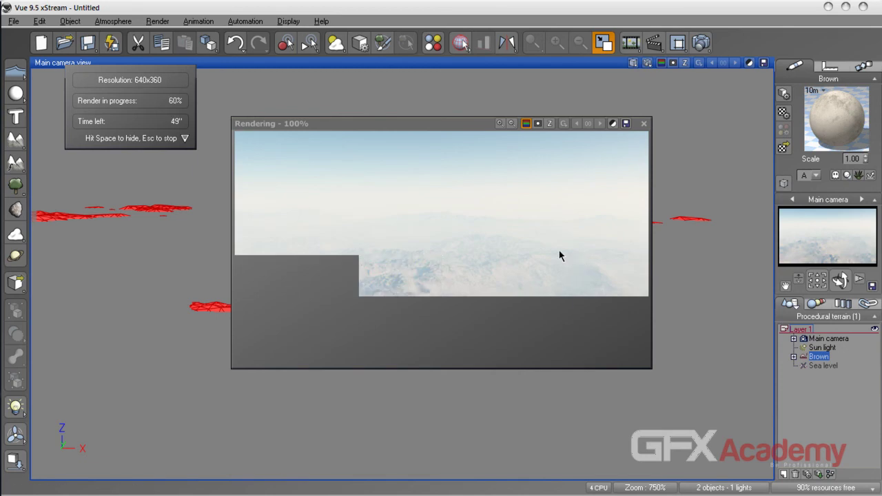
pyautogui.click(643, 123)
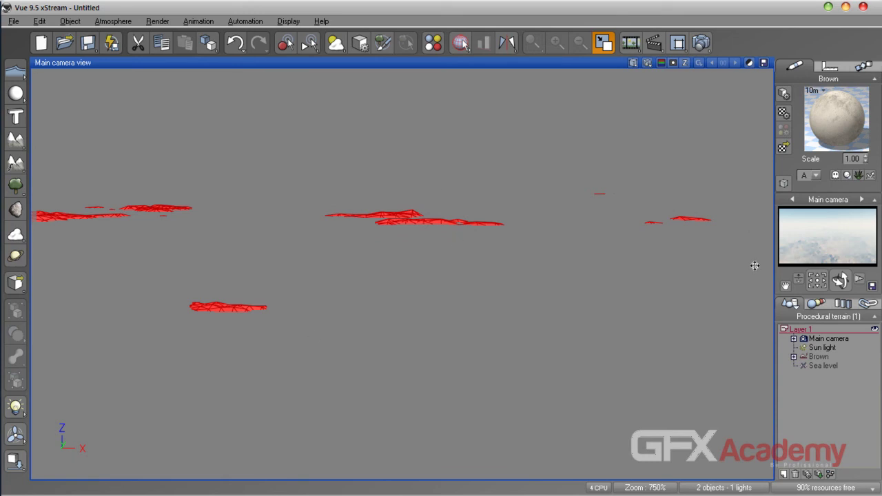
# Step: Convert the Brown terrain's mixed material to the EcoSystem type and bring up its general population settings
pyautogui.doubleClick(838, 138)
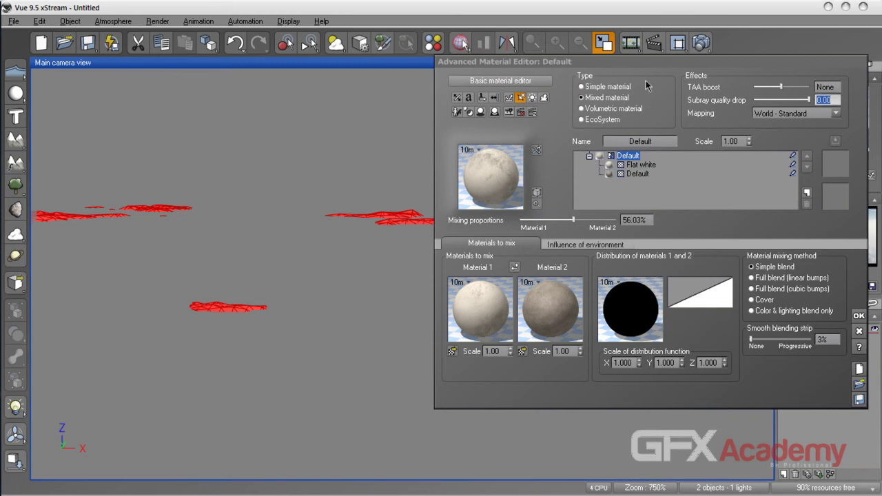
pyautogui.moveTo(625, 65); pyautogui.dragTo(450, 100)
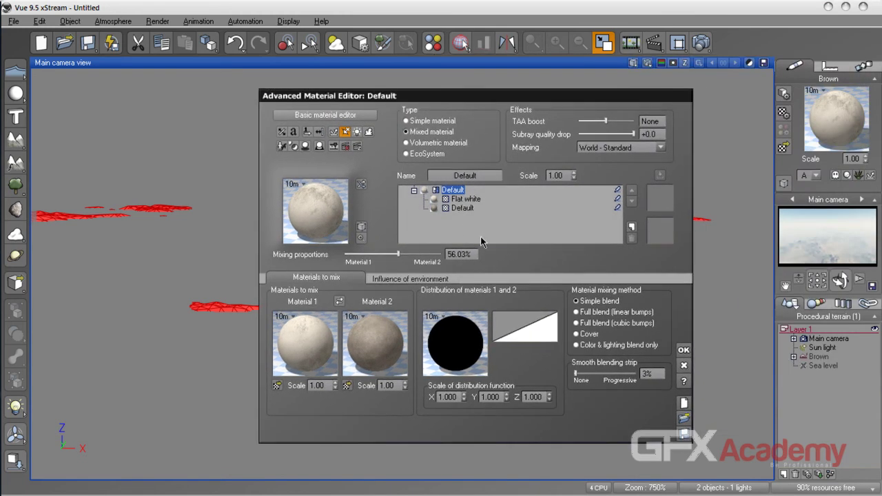
pyautogui.click(424, 154)
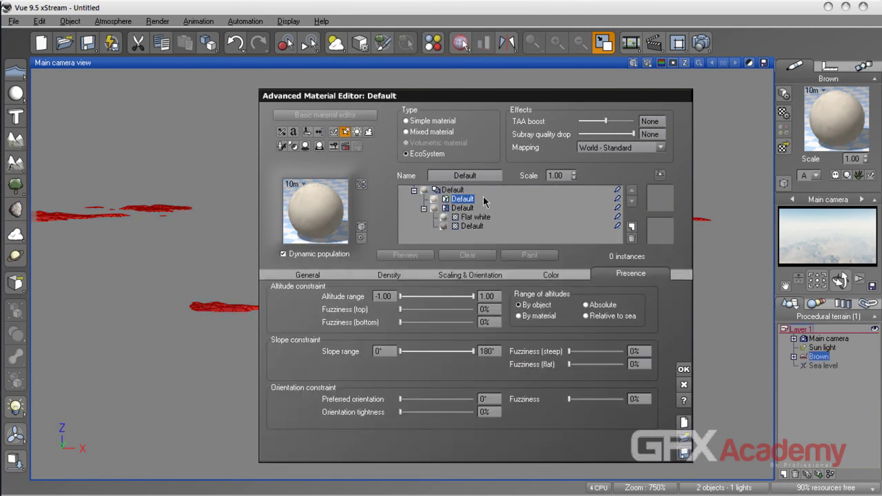
pyautogui.click(309, 275)
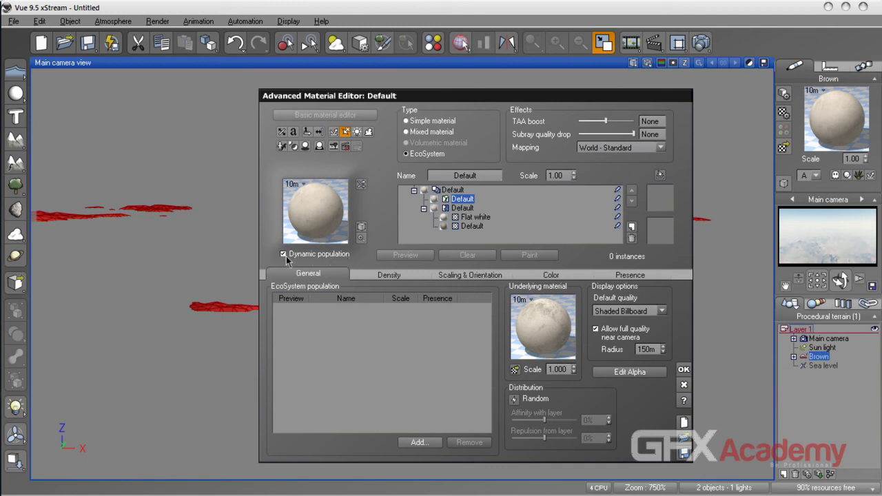
pyautogui.moveTo(468, 96); pyautogui.dragTo(493, 90)
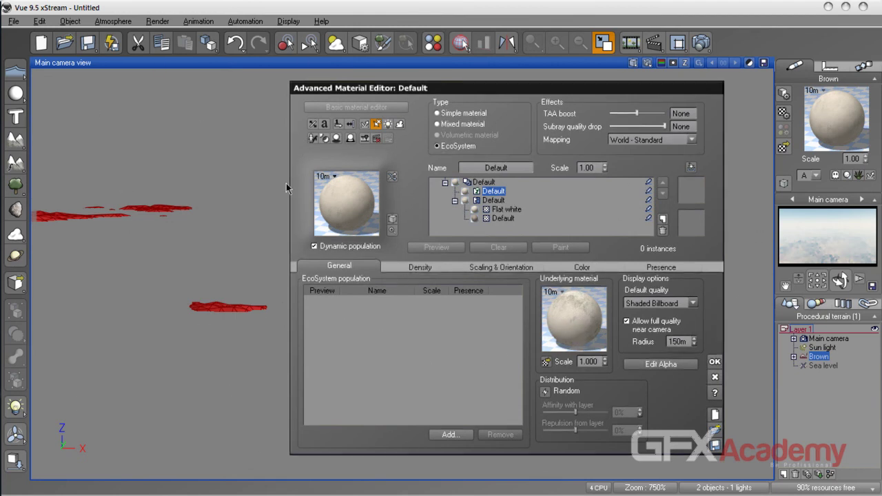
pyautogui.moveTo(498, 96); pyautogui.dragTo(436, 96)
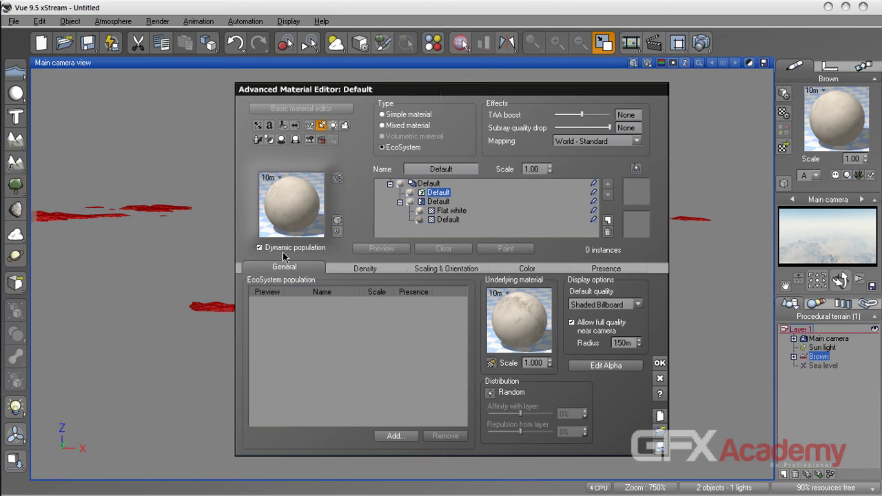
pyautogui.moveTo(460, 95); pyautogui.dragTo(455, 266)
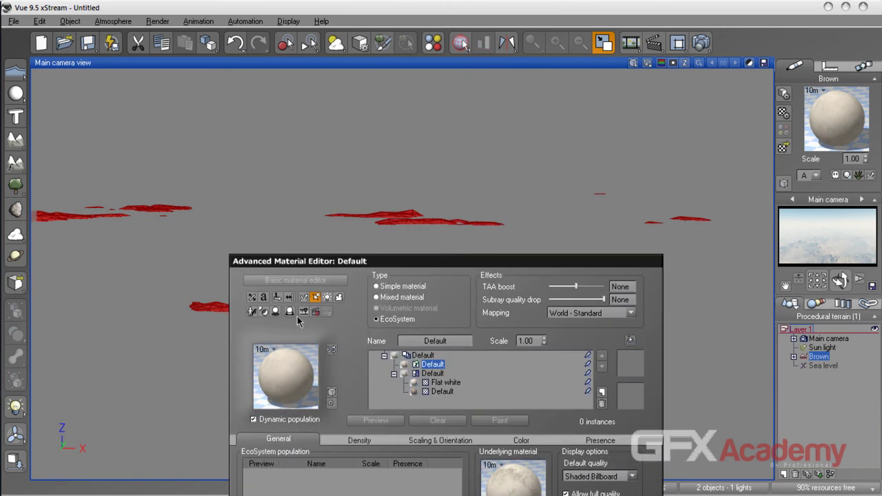
pyautogui.moveTo(381, 266); pyautogui.dragTo(425, 85)
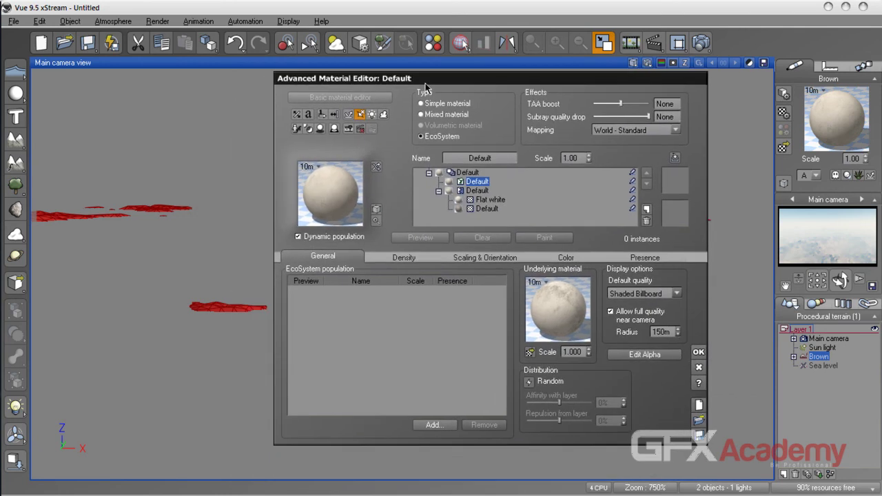
# Step: Add the Rural Maple Tree from the Trees collection to the terrain's EcoSystem population
pyautogui.click(434, 427)
pyautogui.click(455, 445)
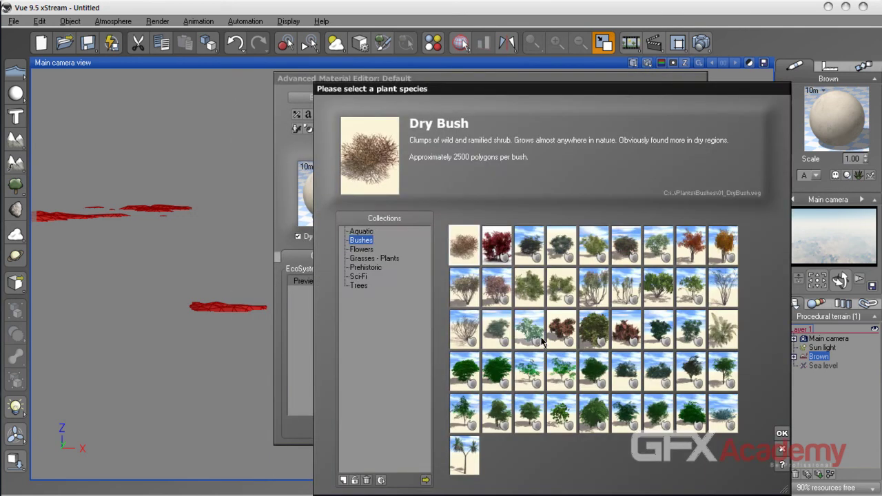
pyautogui.click(364, 283)
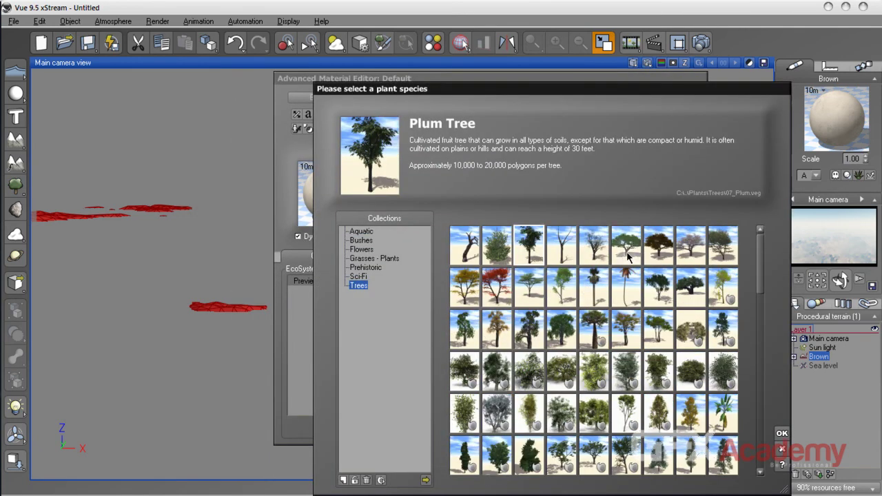
pyautogui.click(722, 251)
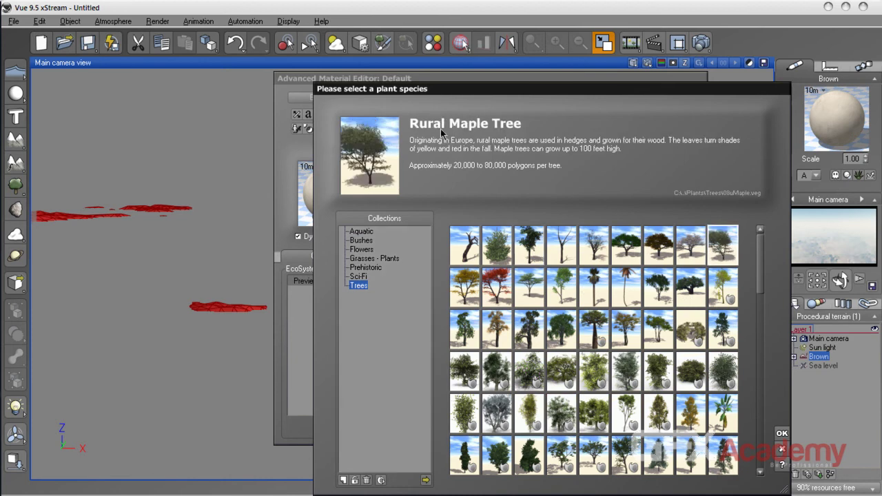
pyautogui.click(781, 434)
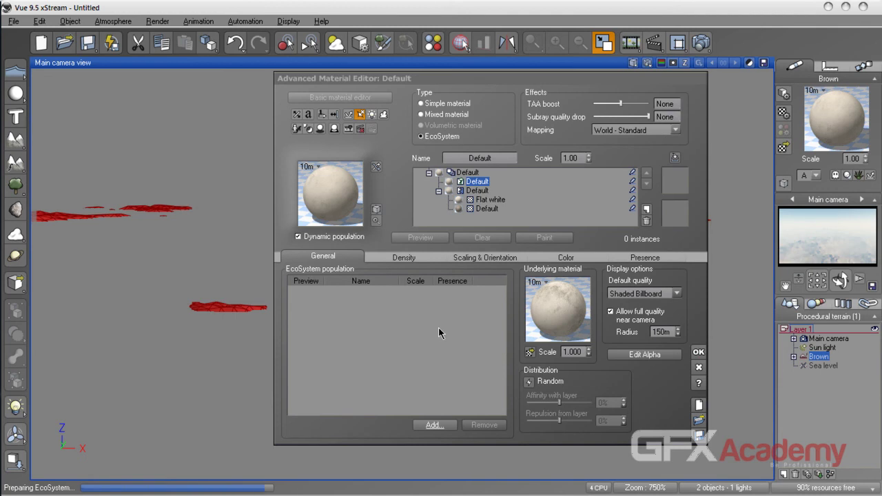
# Step: Check the density settings of the Rural Maple Tree EcoSystem and preview its population
pyautogui.click(355, 304)
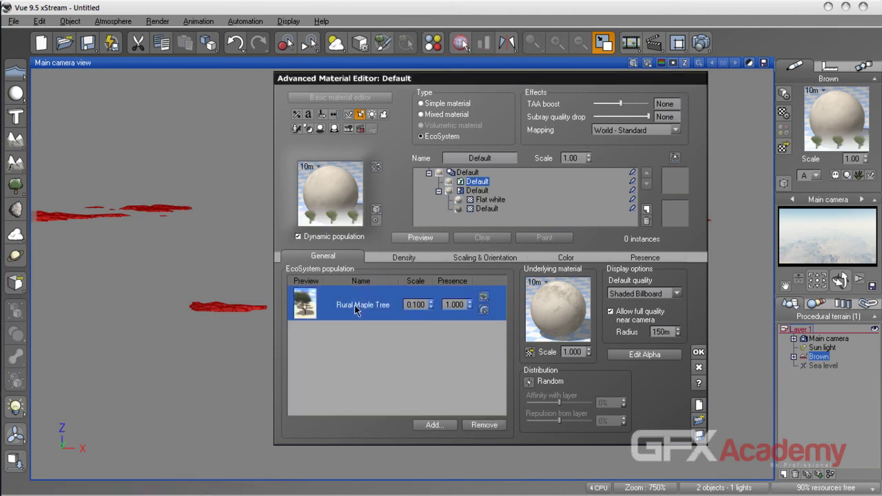
pyautogui.click(405, 259)
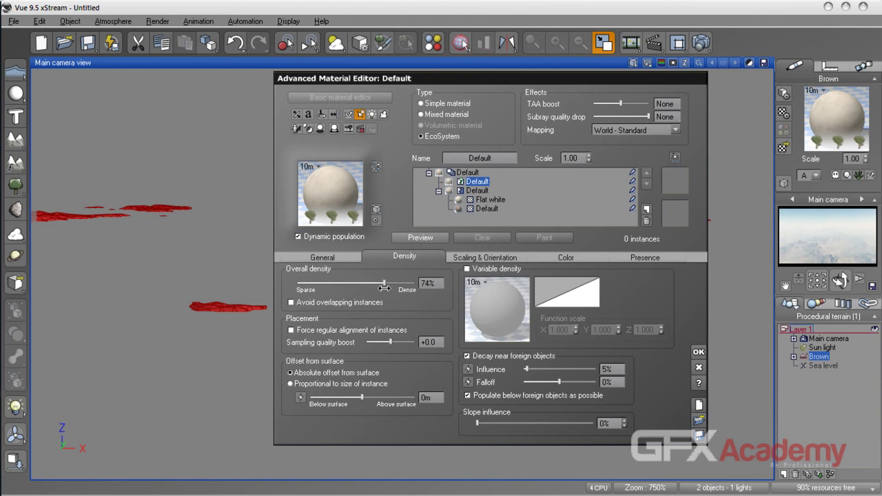
pyautogui.click(323, 257)
pyautogui.click(421, 239)
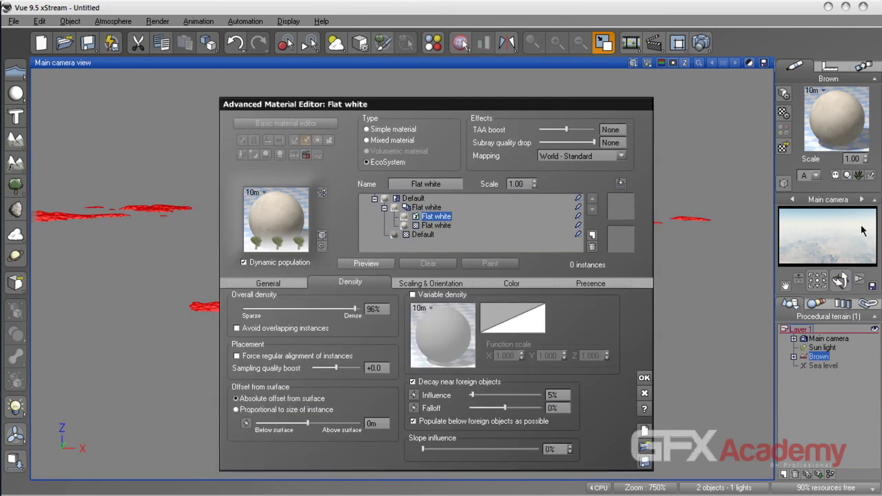
# Step: Discard the open terrain material edits and examine the extent of the Brown terrain in an enlarged top view
pyautogui.click(647, 393)
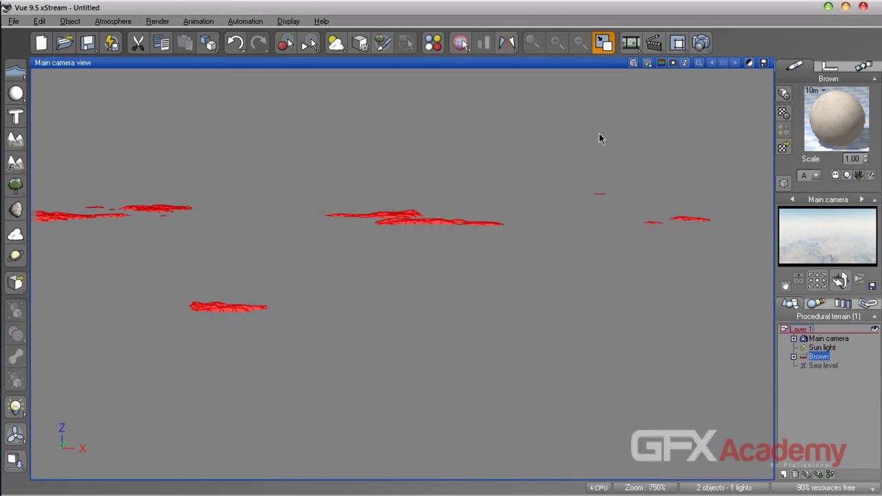
pyautogui.press('F7')
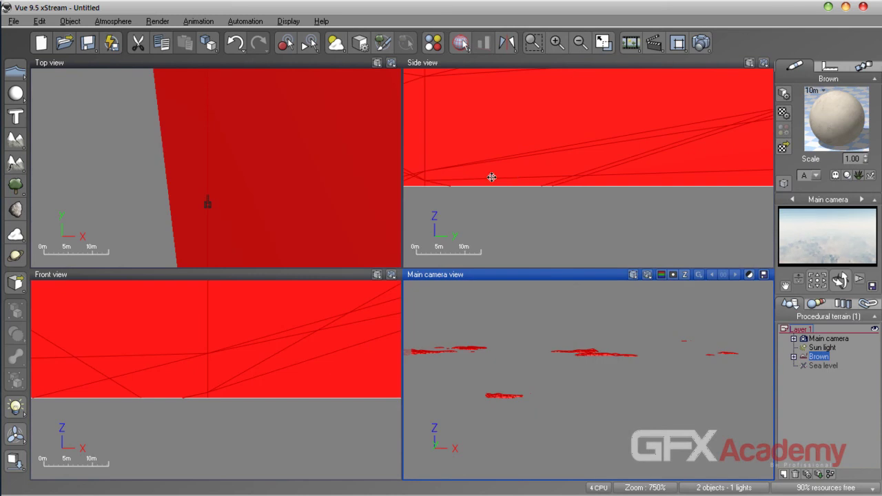
pyautogui.doubleClick(225, 69)
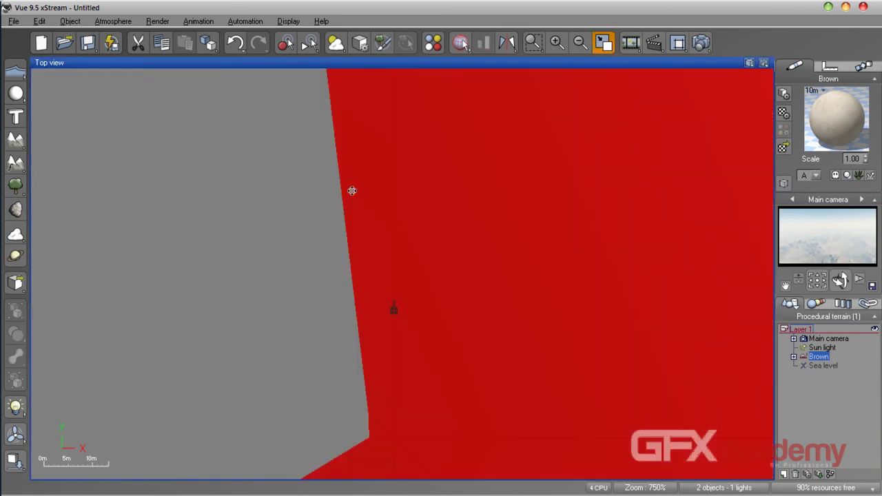
pyautogui.scroll(-10, 352, 191)
pyautogui.scroll(3, 446, 212)
pyautogui.scroll(-3, 447, 211)
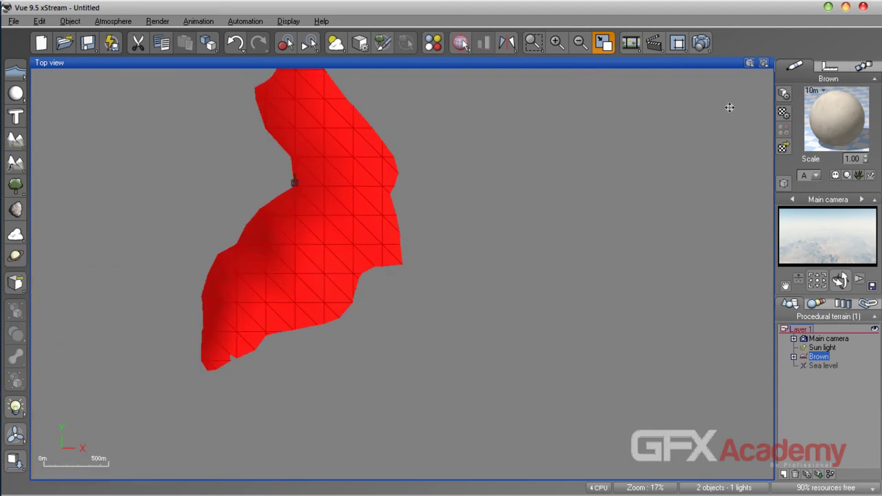
pyautogui.moveTo(423, 187); pyautogui.dragTo(435, 494, button='right')
pyautogui.scroll(-10, 490, 201)
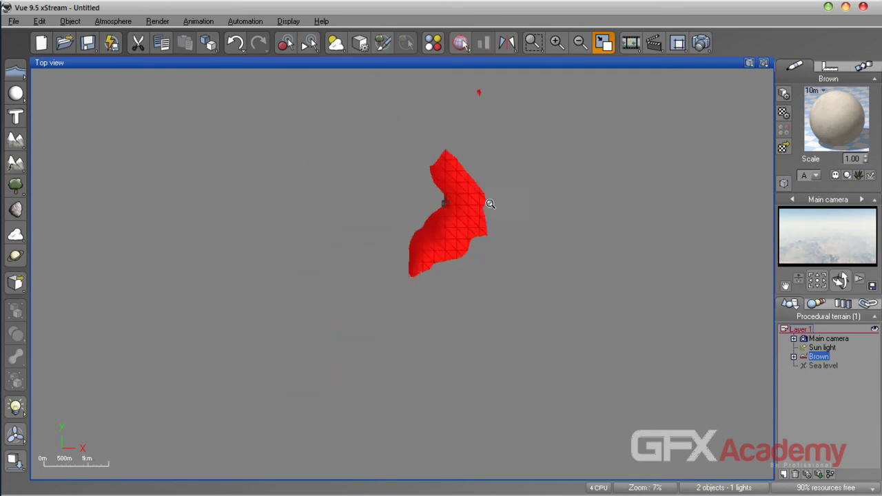
pyautogui.scroll(5, 489, 204)
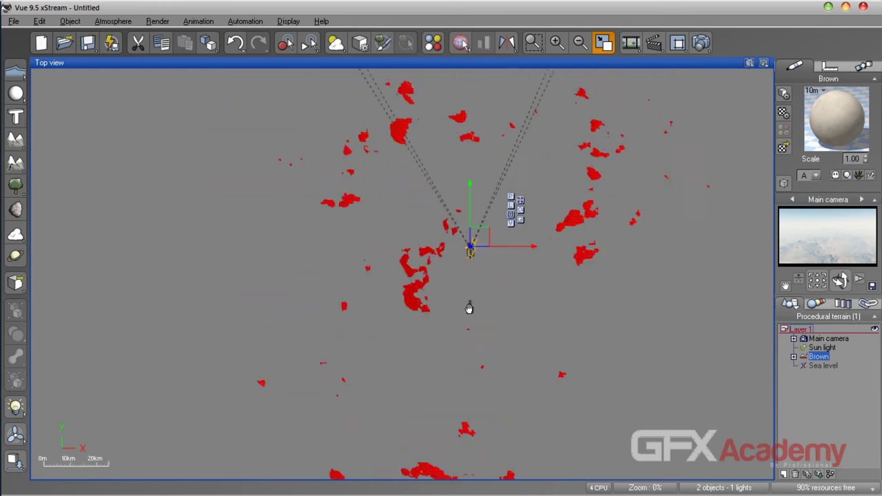
pyautogui.scroll(5, 545, 225)
pyautogui.moveTo(405, 318); pyautogui.dragTo(492, 188, button='right')
pyautogui.scroll(2, 470, 214)
# Step: Lower the overall wave agitation in the Sea level object's water surface options
pyautogui.click(827, 367)
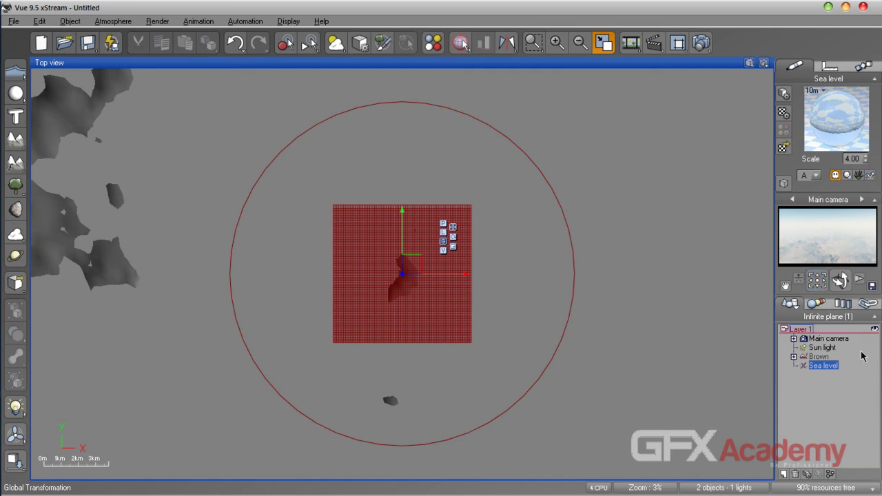
pyautogui.doubleClick(825, 366)
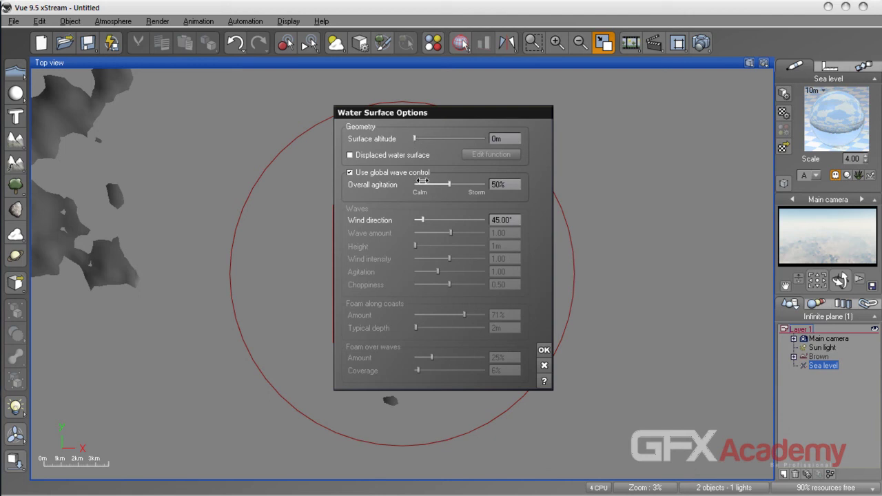
pyautogui.moveTo(446, 186); pyautogui.dragTo(428, 186)
pyautogui.click(543, 352)
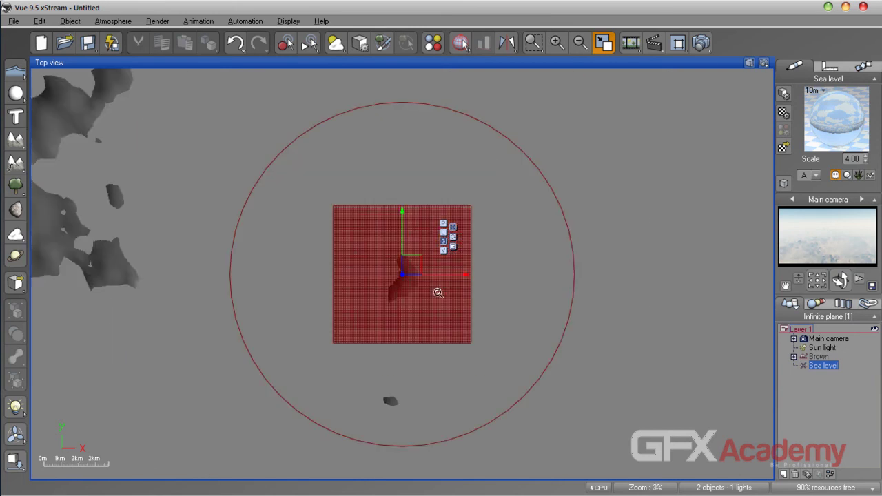
# Step: Edit the Brown terrain's material and convert its Flat white layer to the EcoSystem type
pyautogui.click(820, 357)
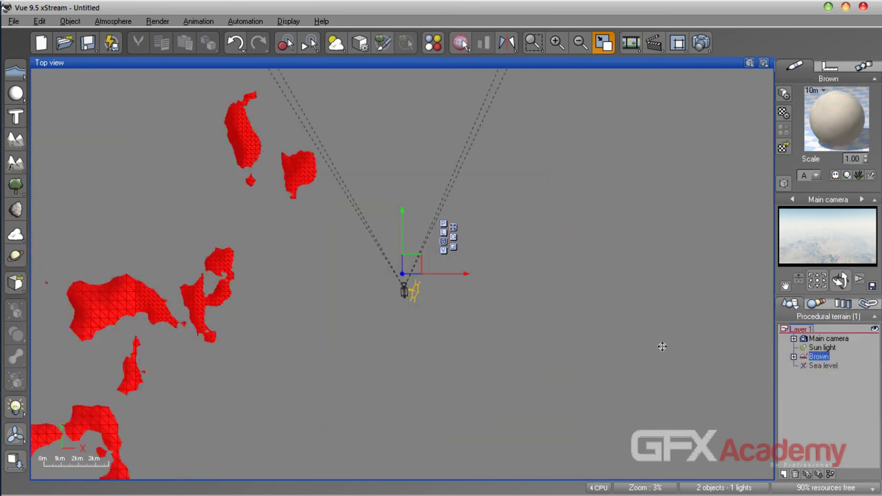
pyautogui.scroll(-2, 512, 305)
pyautogui.scroll(-2, 514, 309)
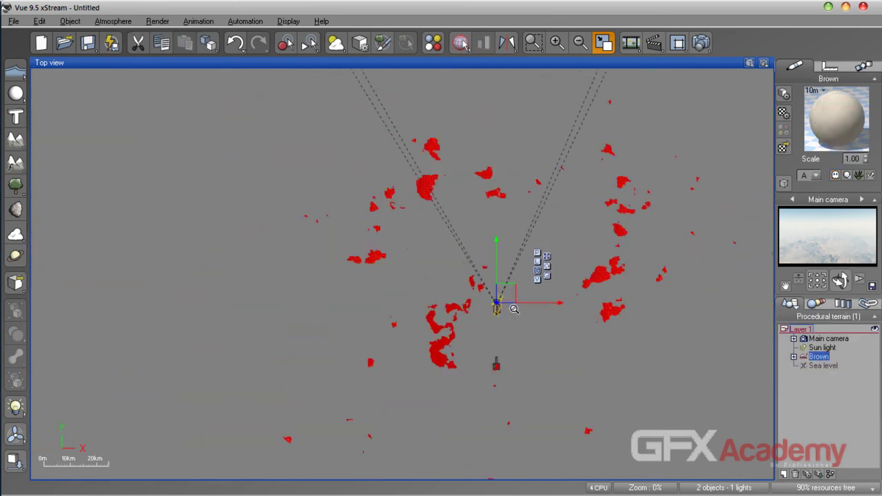
pyautogui.scroll(4, 514, 309)
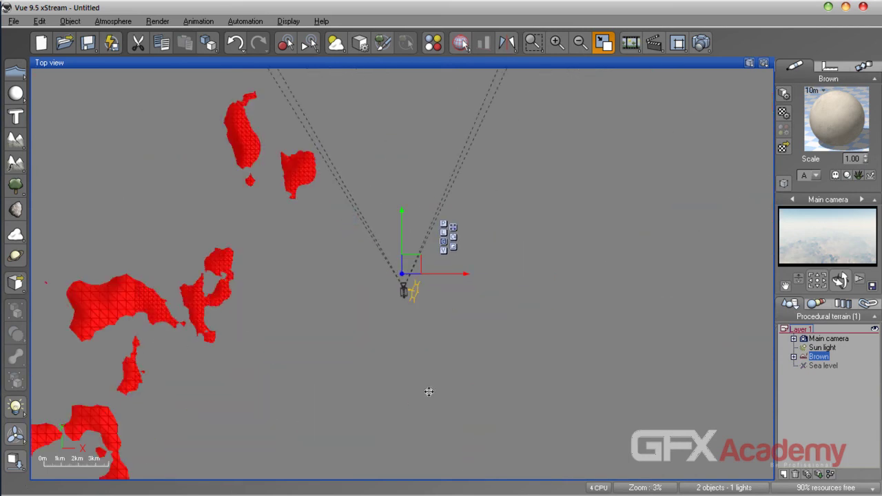
pyautogui.doubleClick(828, 114)
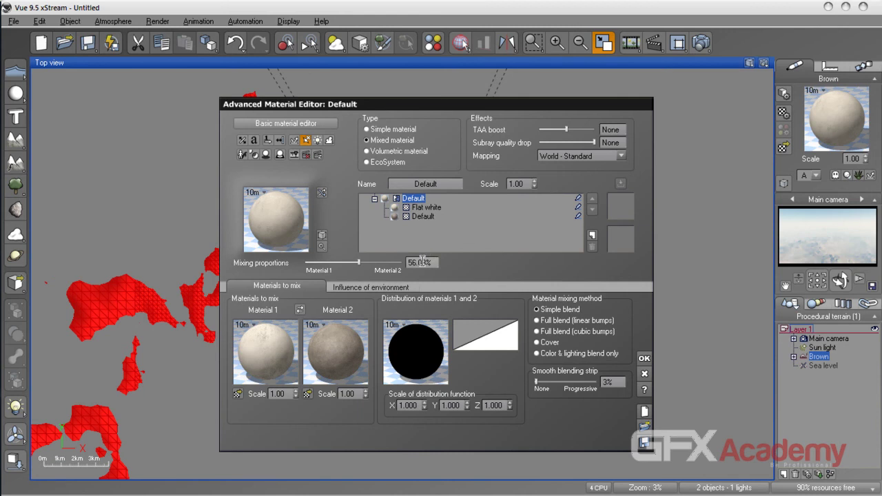
pyautogui.click(426, 207)
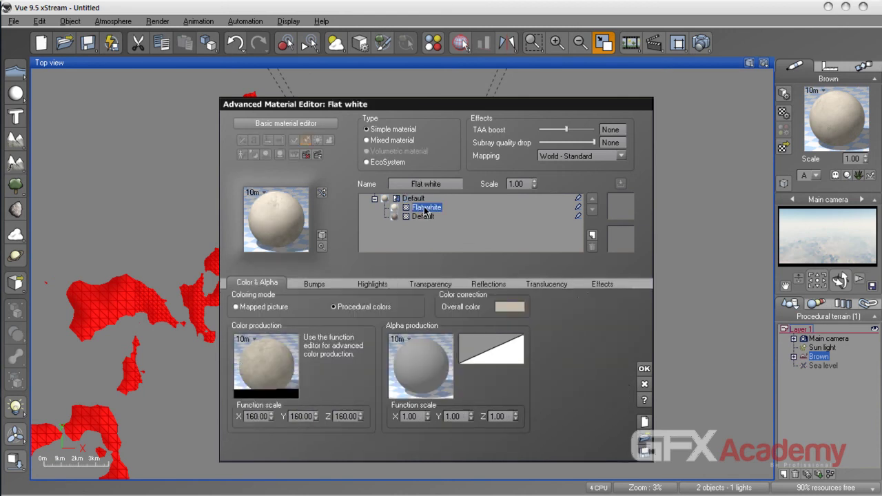
pyautogui.moveTo(418, 104); pyautogui.dragTo(548, 71)
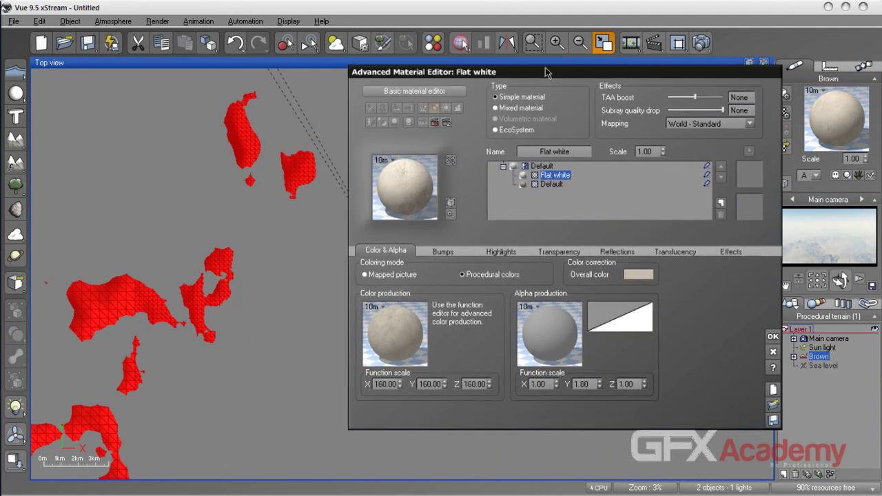
pyautogui.click(514, 131)
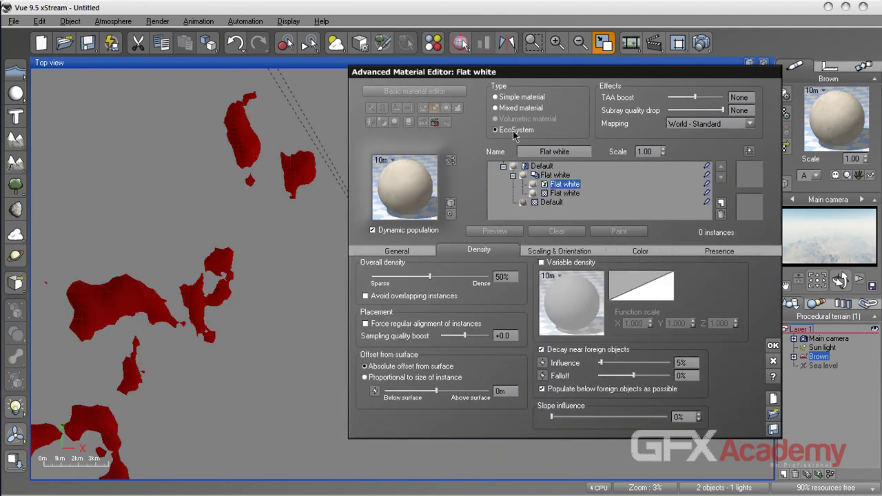
# Step: Add the Rural Maple Tree plant to the Flat white layer's EcoSystem population
pyautogui.click(404, 251)
pyautogui.click(510, 418)
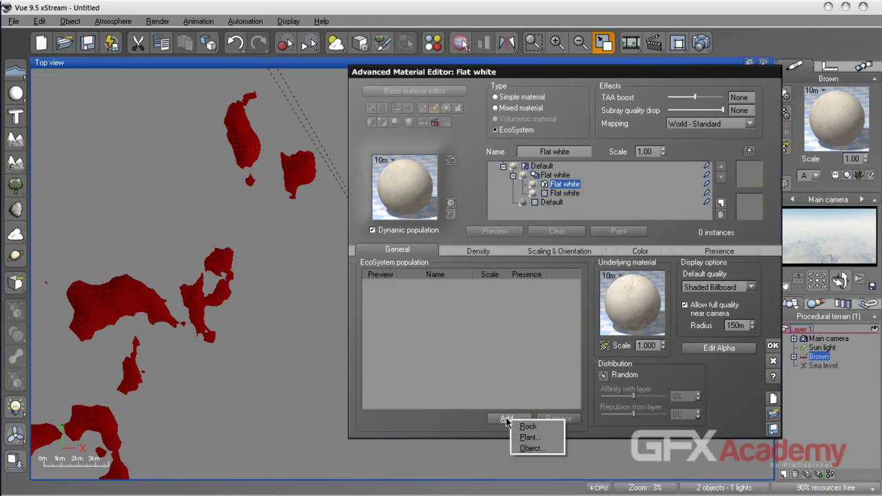
pyautogui.click(535, 442)
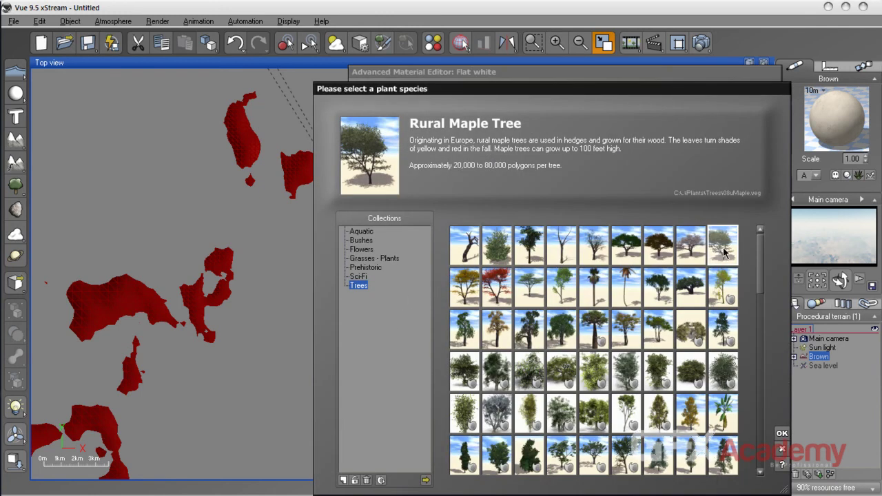
pyautogui.click(782, 434)
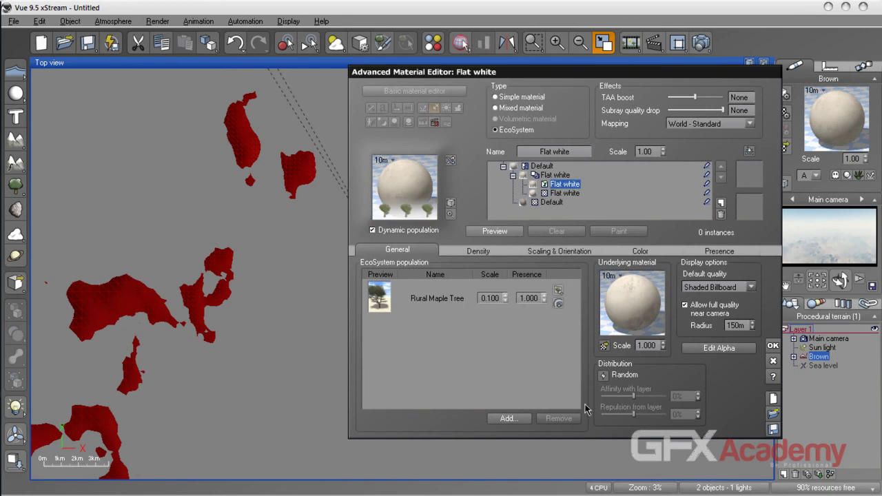
# Step: Preview the Rural Maple Tree population and accept the EcoSystem material for the terrain
pyautogui.click(492, 233)
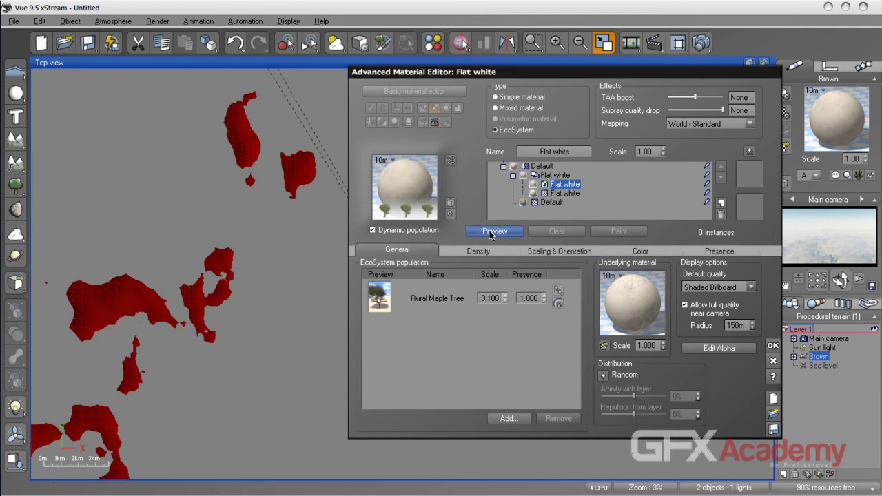
pyautogui.moveTo(627, 79); pyautogui.dragTo(534, 147)
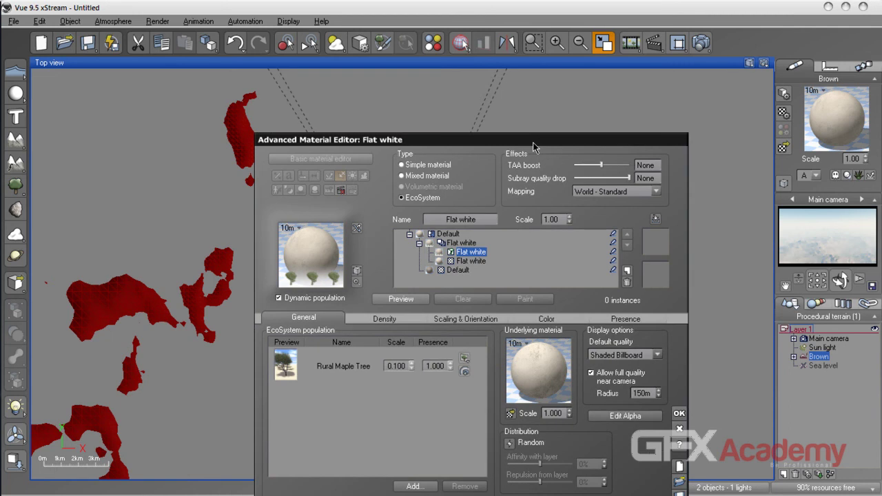
pyautogui.moveTo(533, 143); pyautogui.dragTo(458, 126)
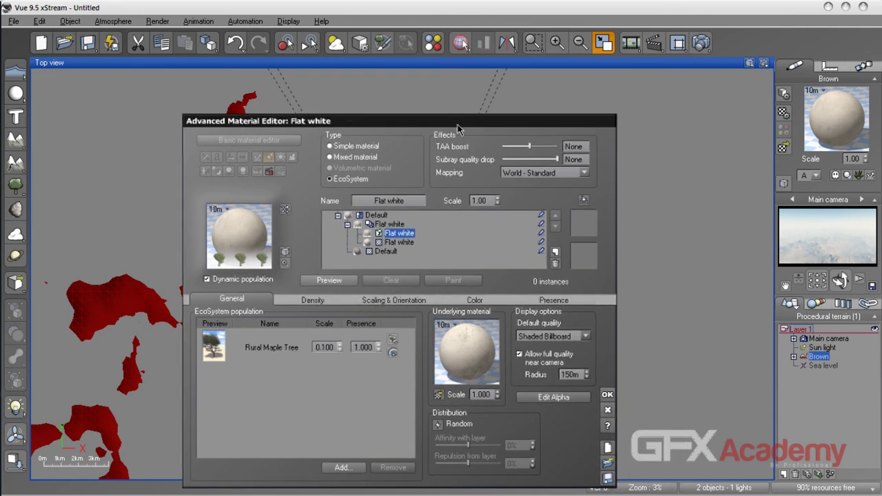
pyautogui.click(608, 395)
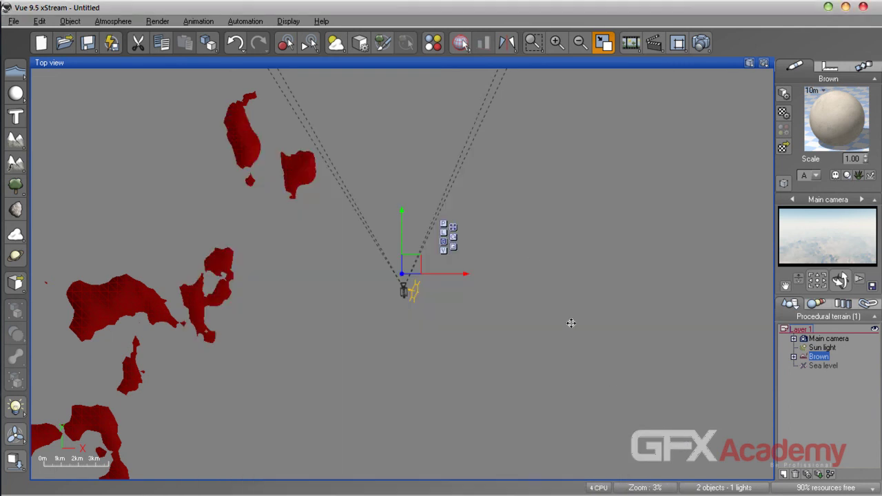
# Step: Inspect the Brown object's entire terrain in the Terrain Editor and leave the editor without applying changes
pyautogui.scroll(-3, 572, 200)
pyautogui.scroll(4, 572, 200)
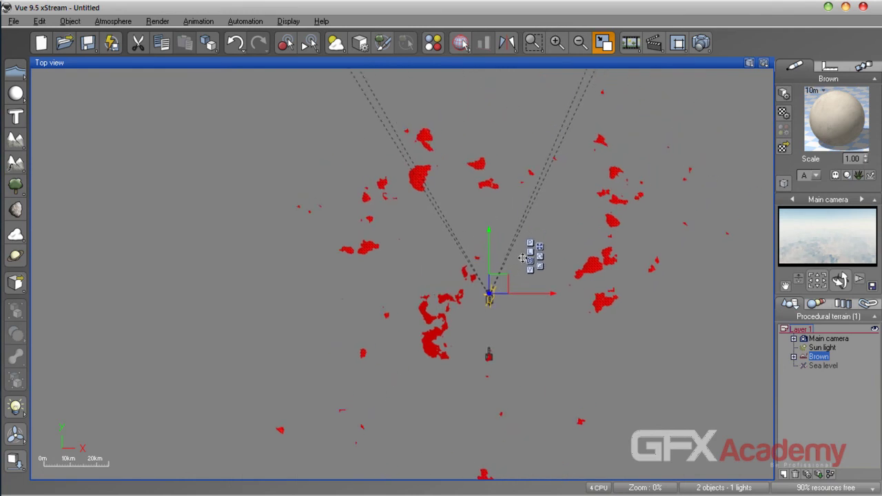
pyautogui.click(794, 356)
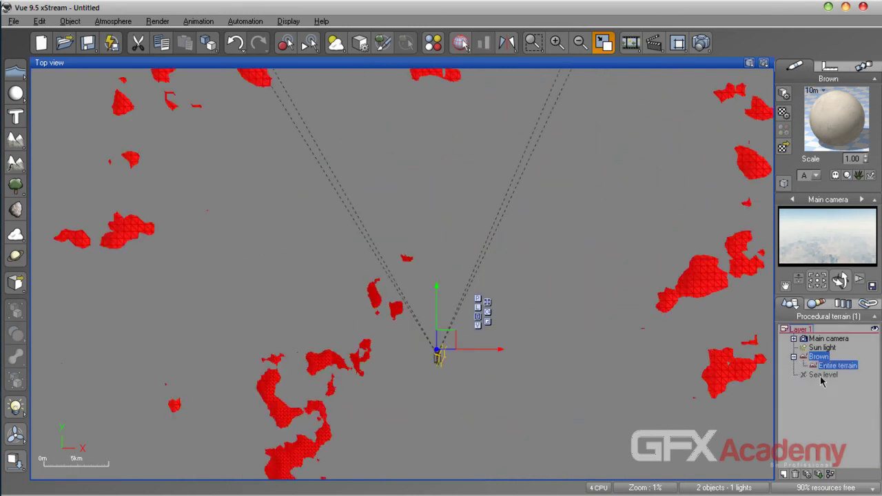
pyautogui.click(840, 412)
pyautogui.click(835, 366)
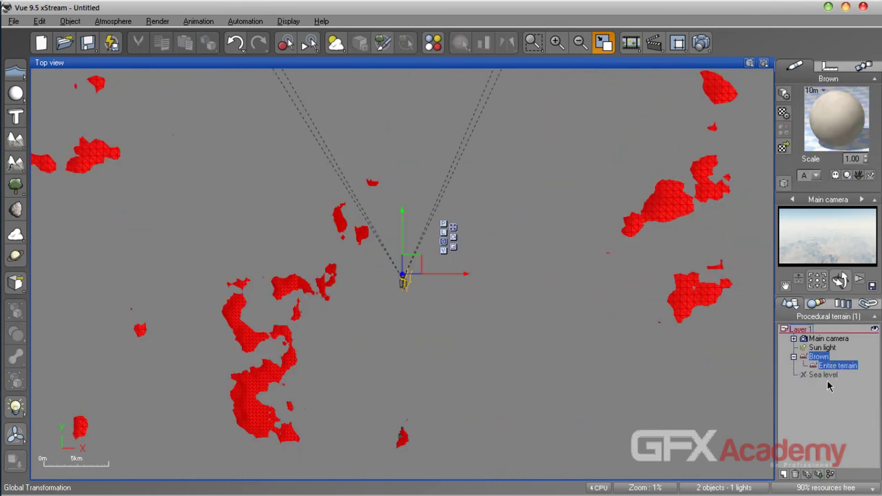
pyautogui.doubleClick(822, 364)
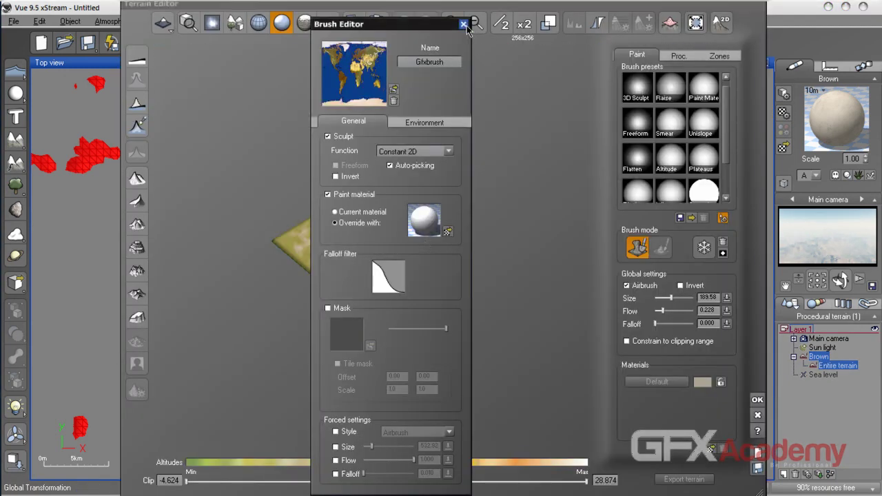
pyautogui.click(464, 24)
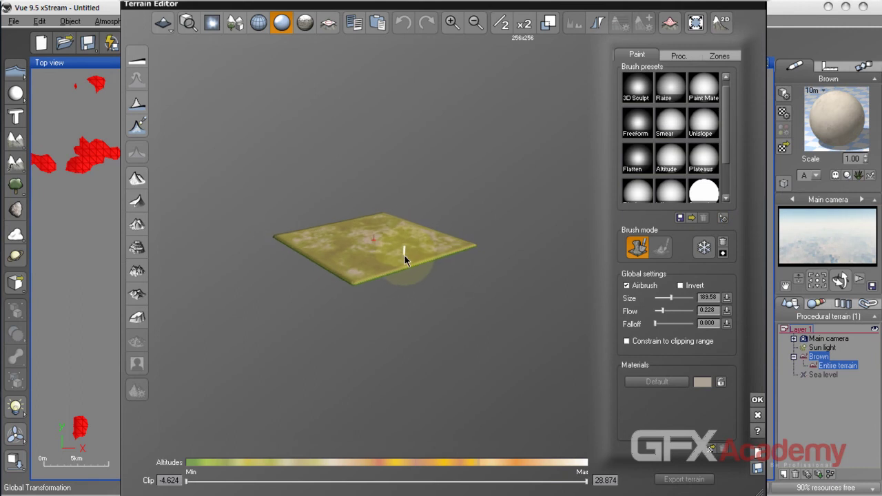
pyautogui.scroll(-3, 404, 254)
pyautogui.click(758, 416)
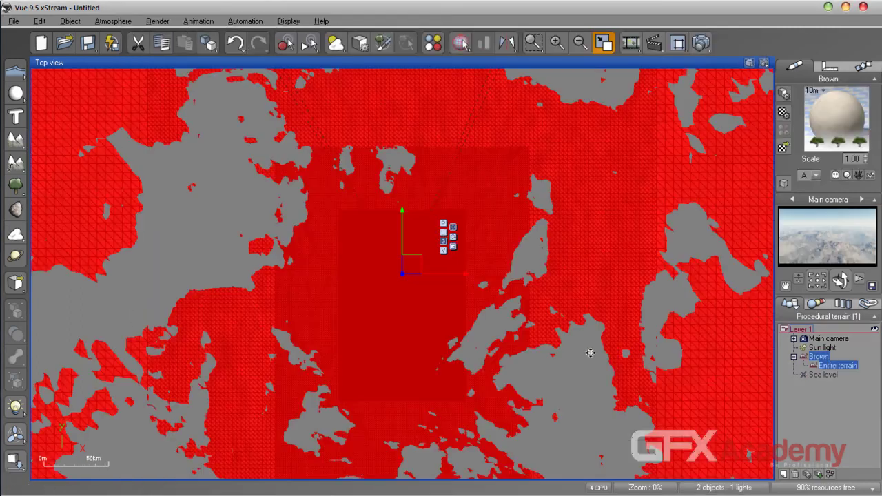
# Step: Delete the Brown procedural terrain from the scene
pyautogui.click(840, 428)
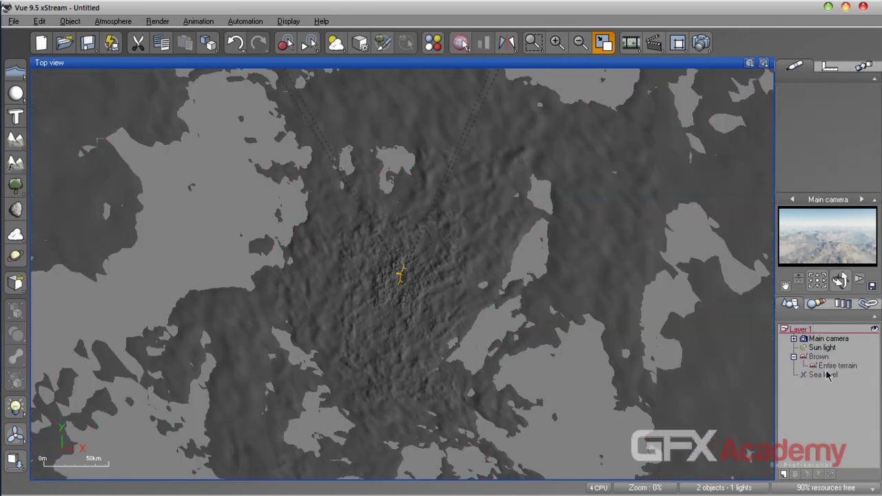
pyautogui.click(820, 359)
pyautogui.press('Delete')
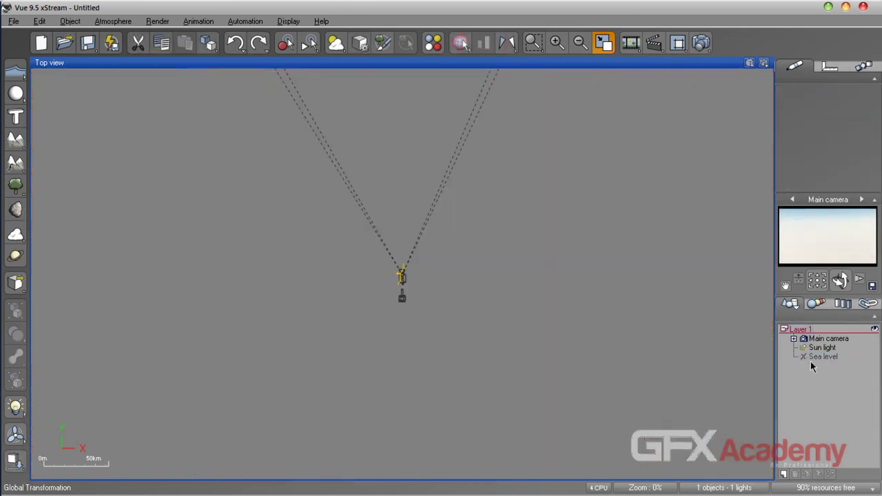
# Step: Add a procedural terrain to the scene using the Blobby terrain model
pyautogui.doubleClick(471, 61)
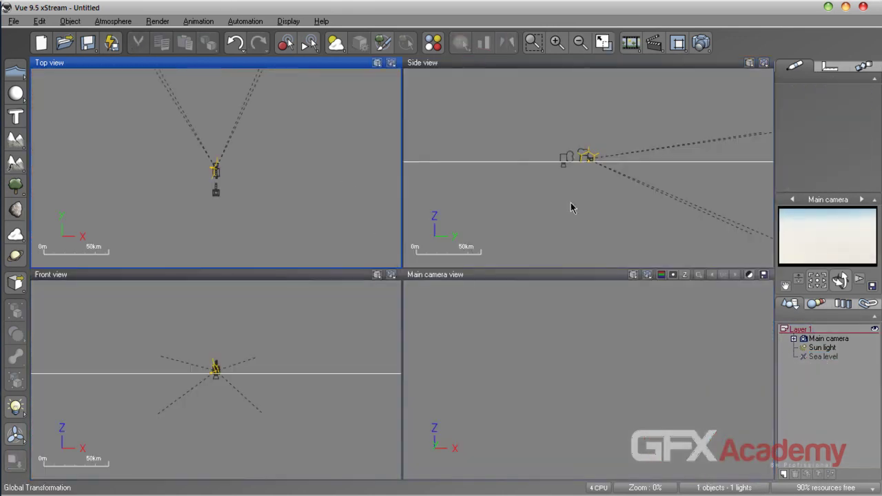
pyautogui.doubleClick(537, 276)
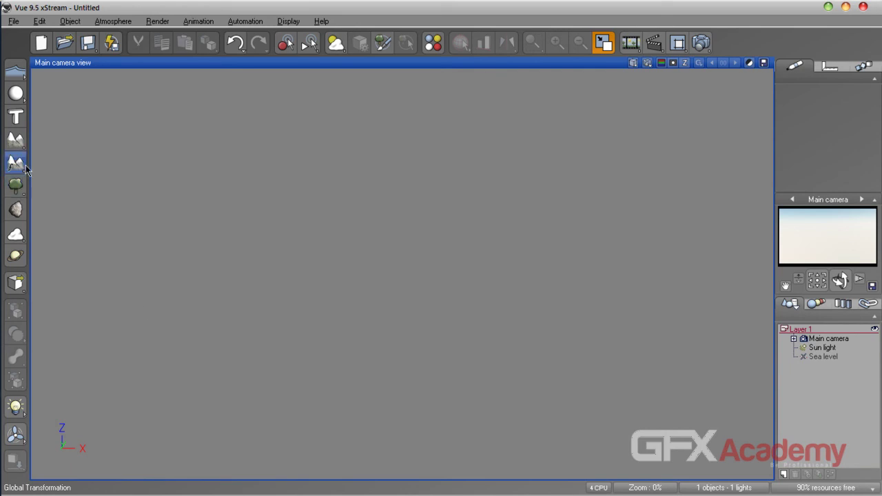
pyautogui.click(15, 140)
pyautogui.click(506, 411)
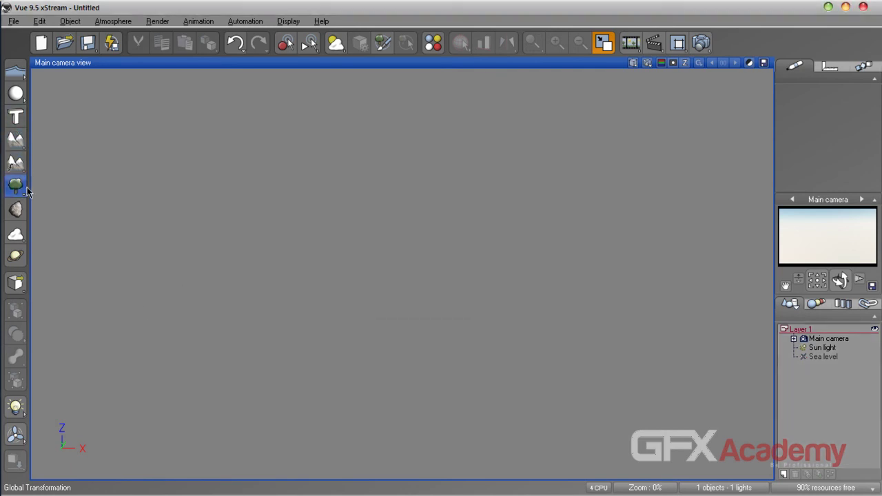
pyautogui.click(15, 163)
pyautogui.click(372, 241)
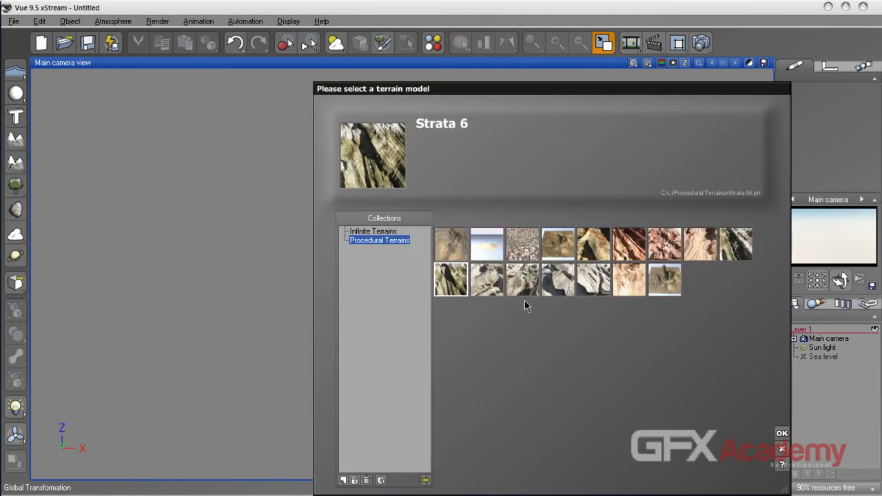
pyautogui.click(460, 251)
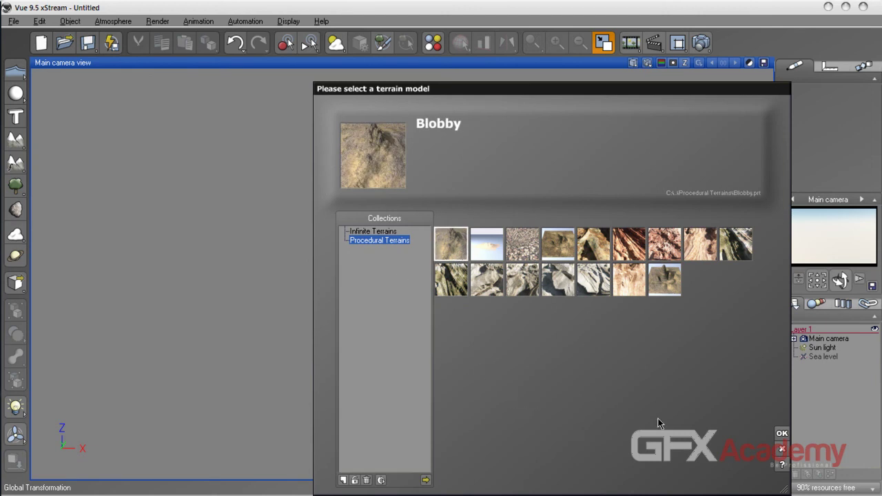
pyautogui.click(782, 434)
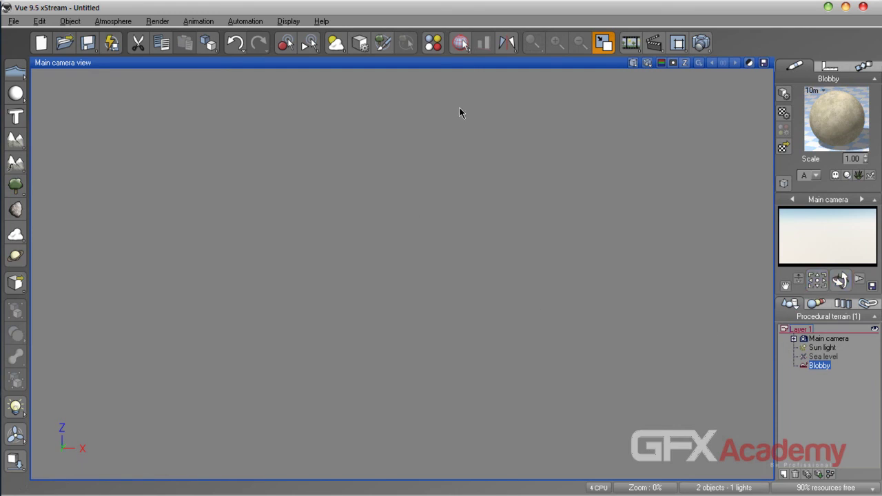
# Step: Raise the main camera high above the Blobby terrain and move it back from the terrain
pyautogui.doubleClick(354, 64)
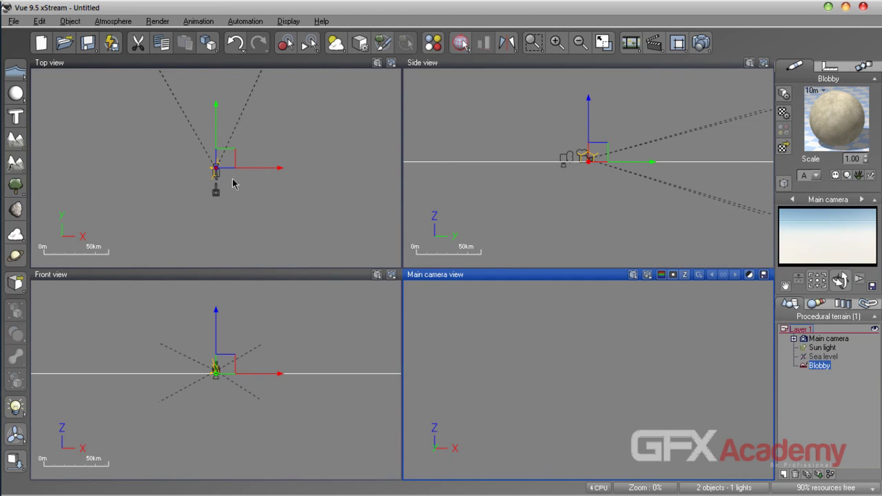
pyautogui.click(275, 170)
pyautogui.scroll(-3, 290, 167)
pyautogui.scroll(3, 294, 167)
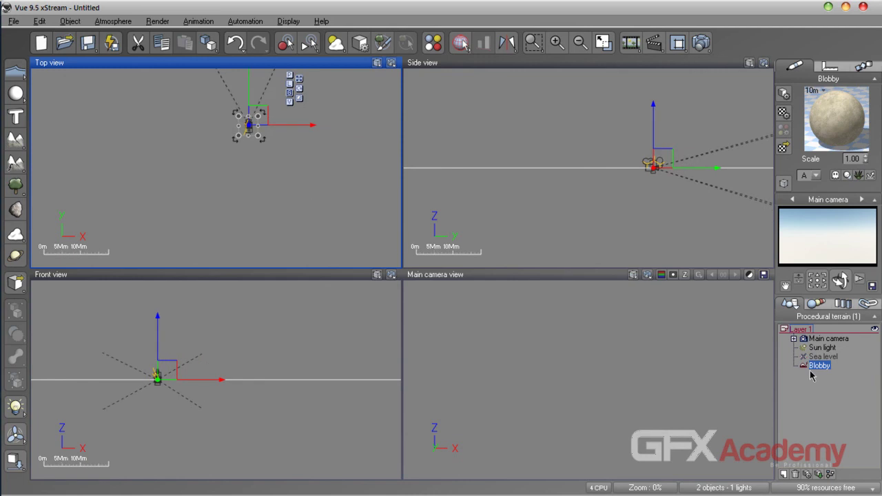
pyautogui.click(828, 339)
pyautogui.click(589, 135)
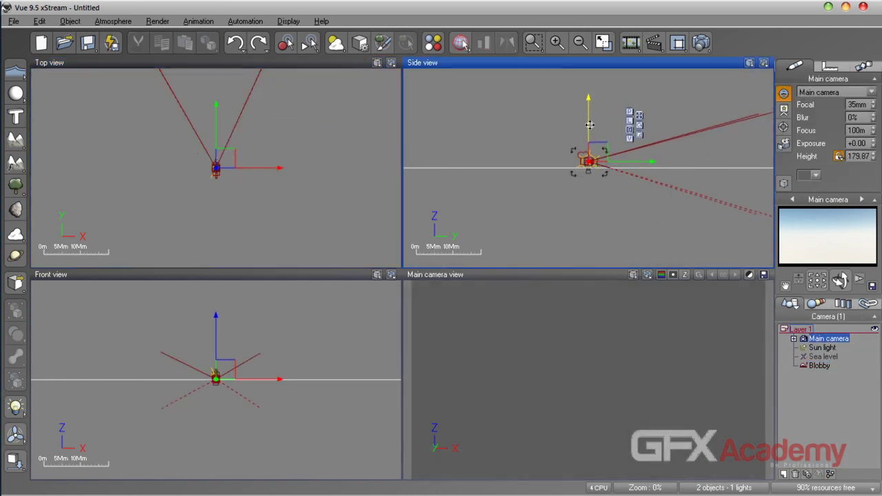
pyautogui.moveTo(589, 104)
pyautogui.mouseDown()
pyautogui.moveTo(590, 80)
pyautogui.moveTo(590, 135)
pyautogui.moveTo(590, 109)
pyautogui.mouseUp()
pyautogui.scroll(-3, 575, 166)
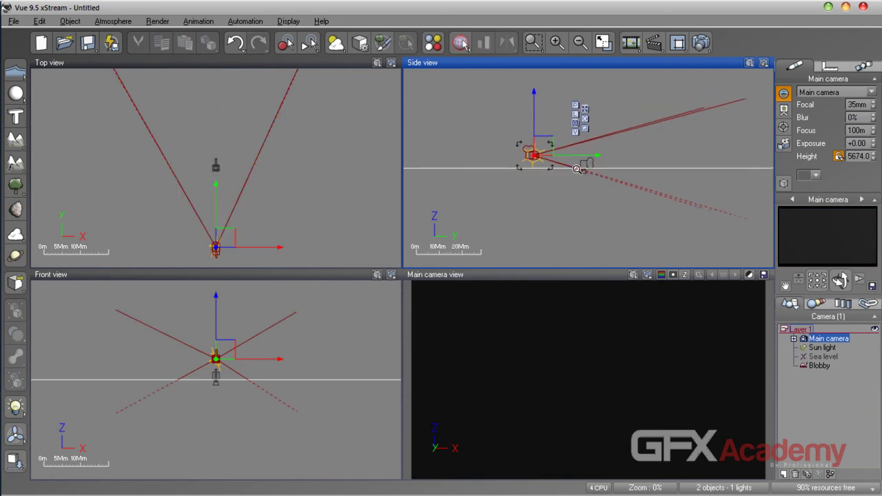
pyautogui.scroll(-3, 475, 213)
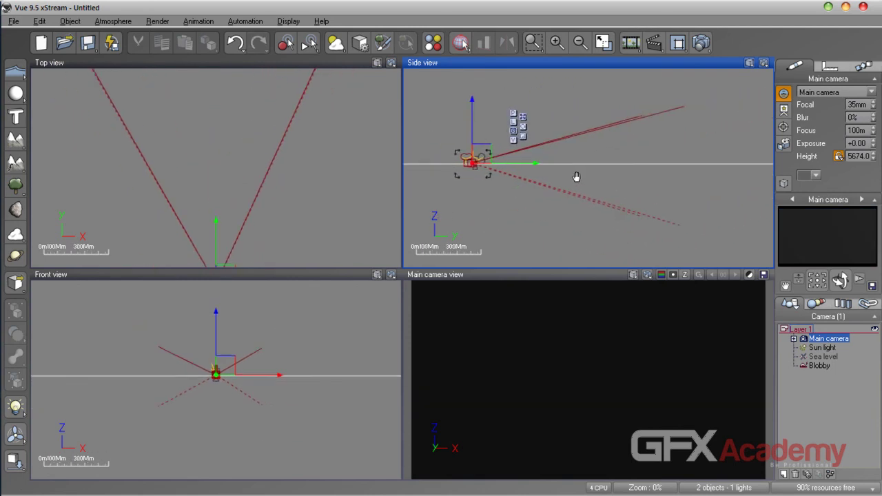
pyautogui.moveTo(502, 165); pyautogui.dragTo(501, 148)
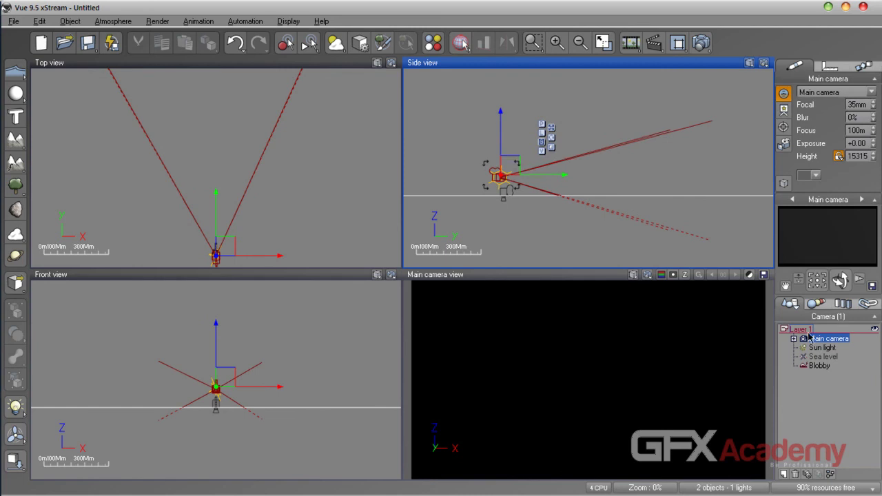
# Step: Delete the Blobby procedural terrain from the scene
pyautogui.click(821, 366)
pyautogui.press('Delete')
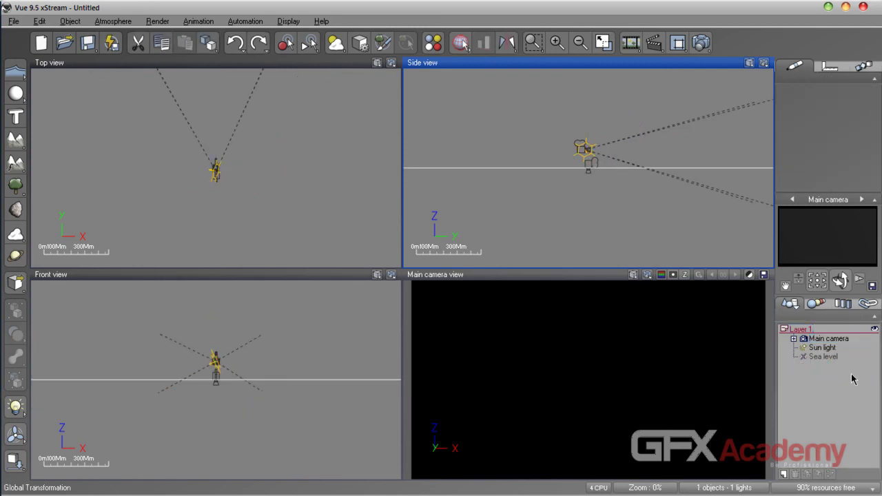
pyautogui.click(516, 390)
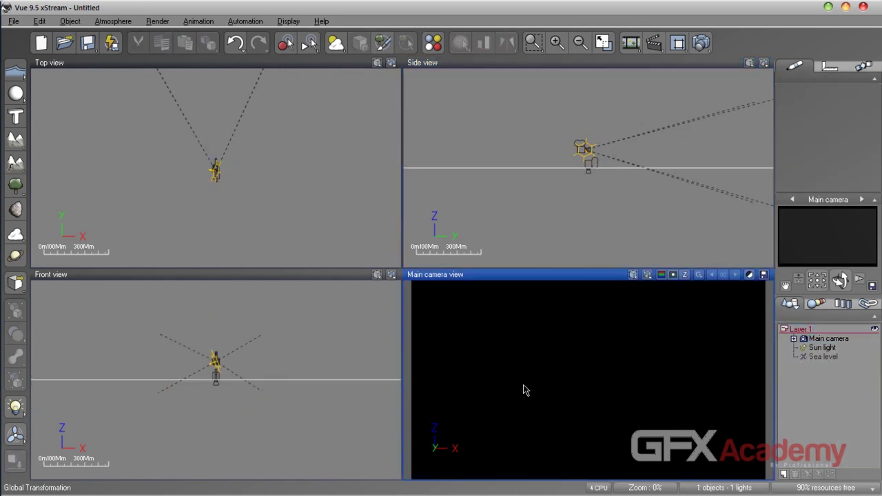
# Step: Add a default procedural terrain and move it ahead of the main camera along the Y axis
pyautogui.click(16, 140)
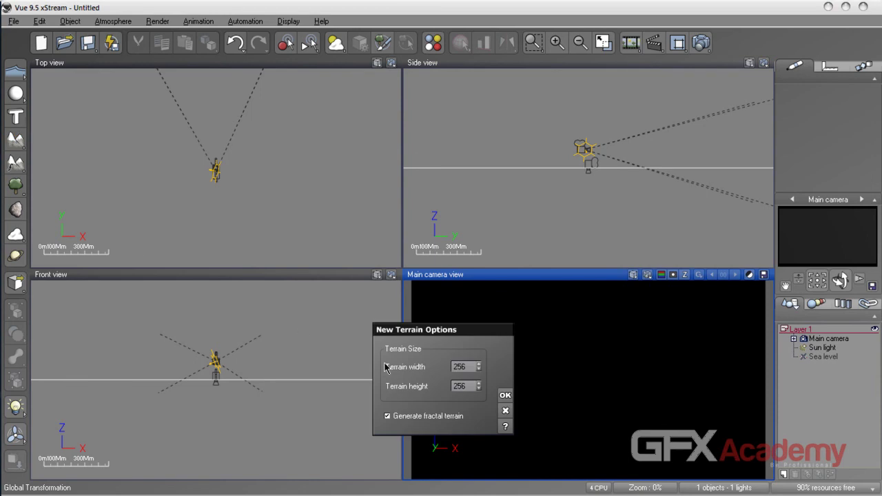
pyautogui.click(505, 411)
pyautogui.click(13, 163)
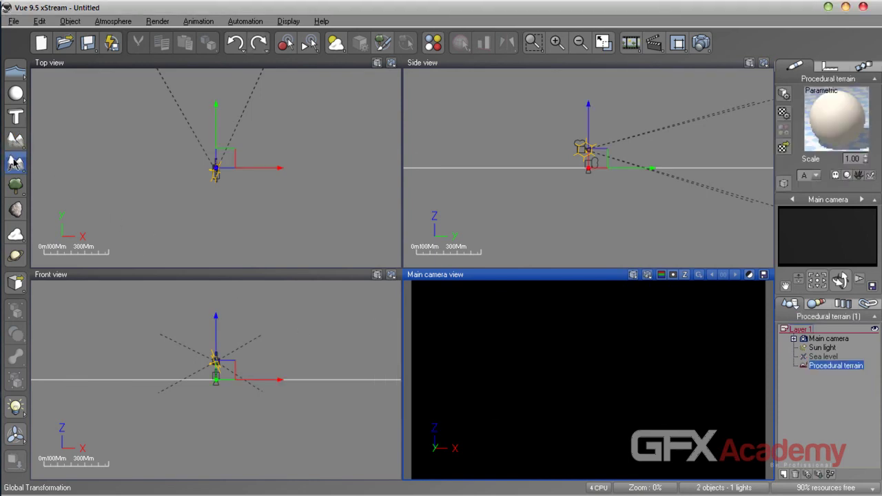
pyautogui.moveTo(228, 178); pyautogui.dragTo(228, 154)
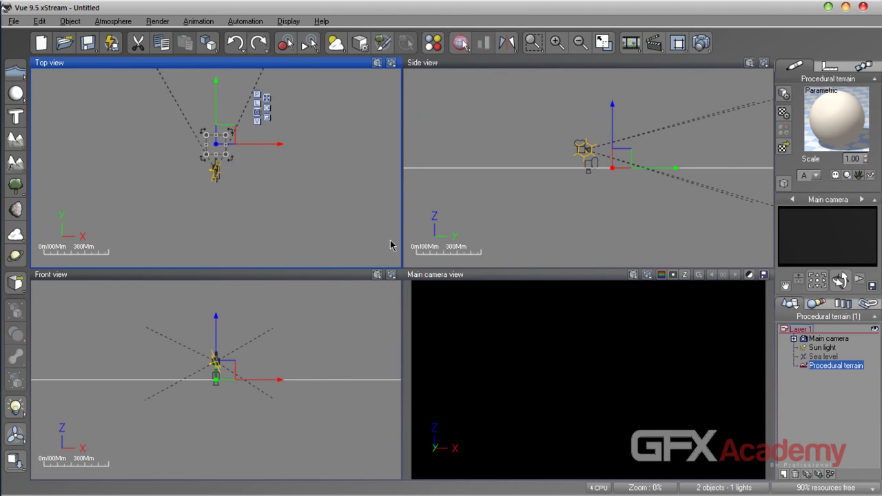
# Step: Start a new scene and change the Ground's material type to EcoSystem
pyautogui.click(307, 202)
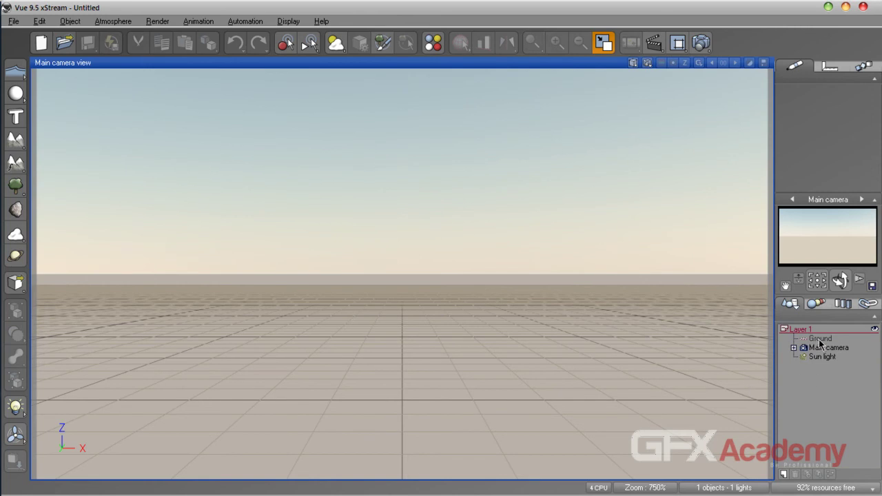
pyautogui.click(819, 339)
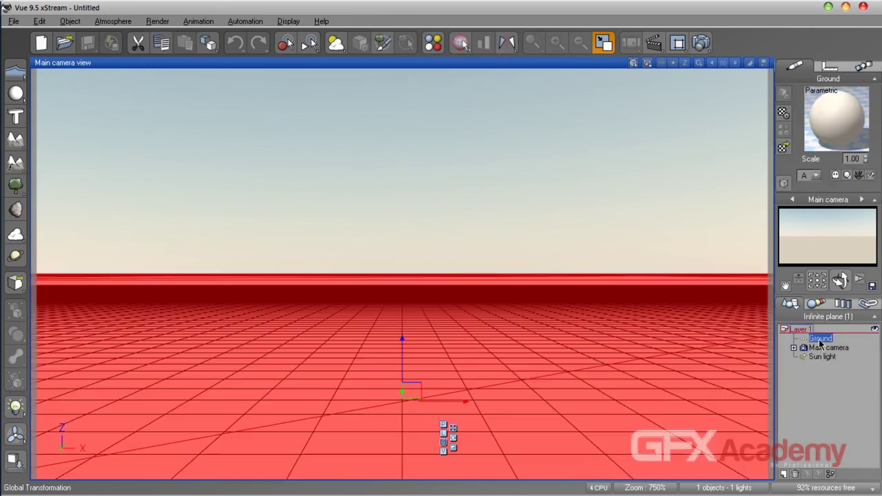
pyautogui.doubleClick(822, 119)
pyautogui.click(384, 153)
pyautogui.moveTo(391, 98); pyautogui.dragTo(273, 63)
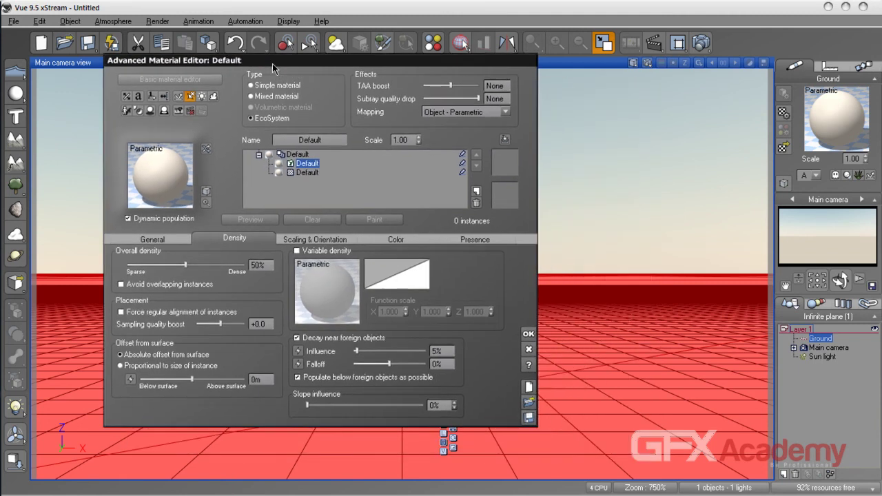
# Step: Add the Summer Cherry Tree plant to the Ground material's EcoSystem population
pyautogui.click(153, 240)
pyautogui.click(265, 407)
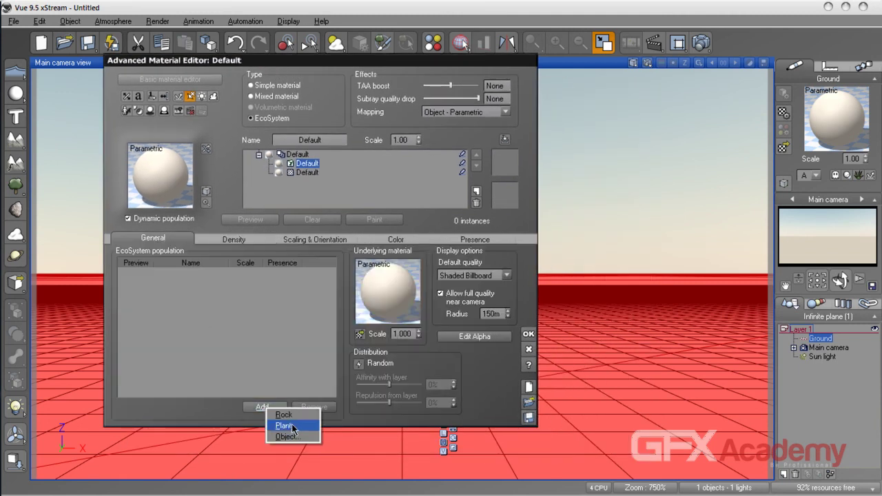
pyautogui.click(290, 421)
pyautogui.doubleClick(626, 245)
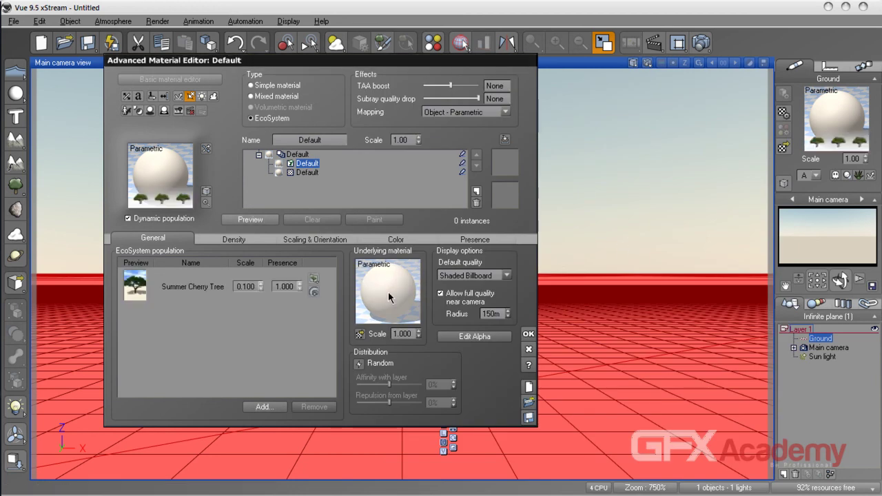
# Step: Preview the Summer Cherry Tree population on the ground and render the scene
pyautogui.click(246, 219)
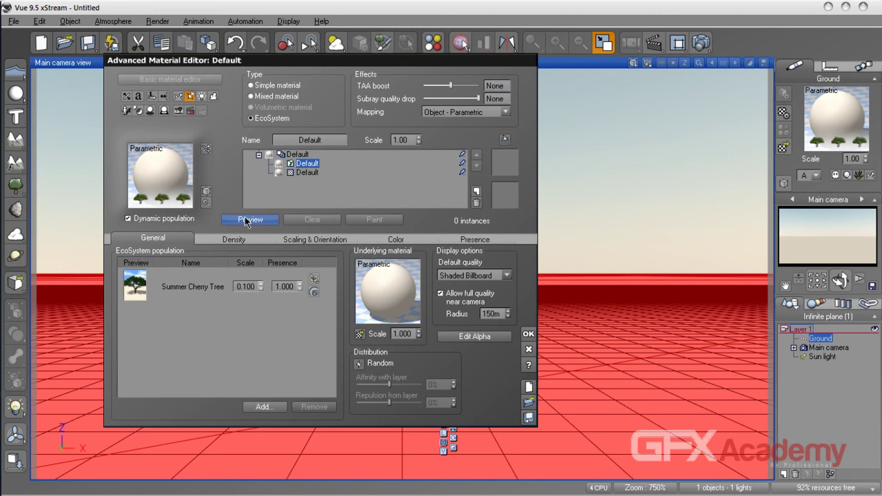
pyautogui.moveTo(118, 63); pyautogui.dragTo(551, 92)
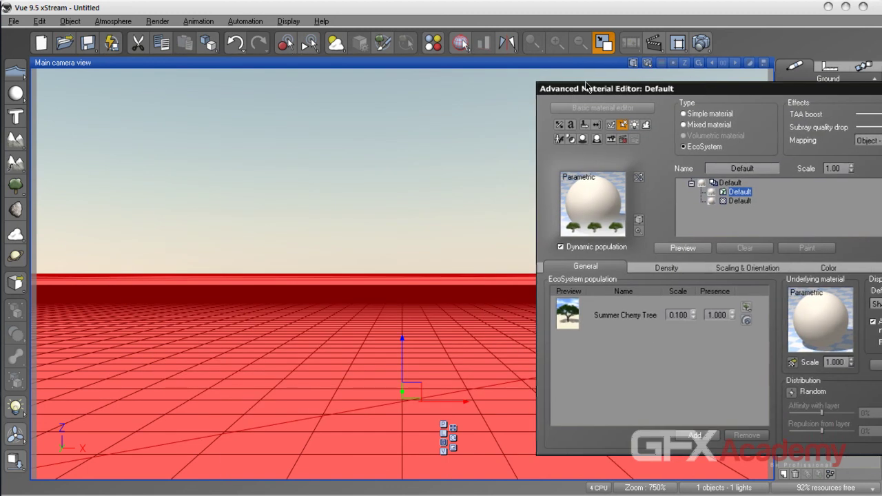
pyautogui.click(701, 43)
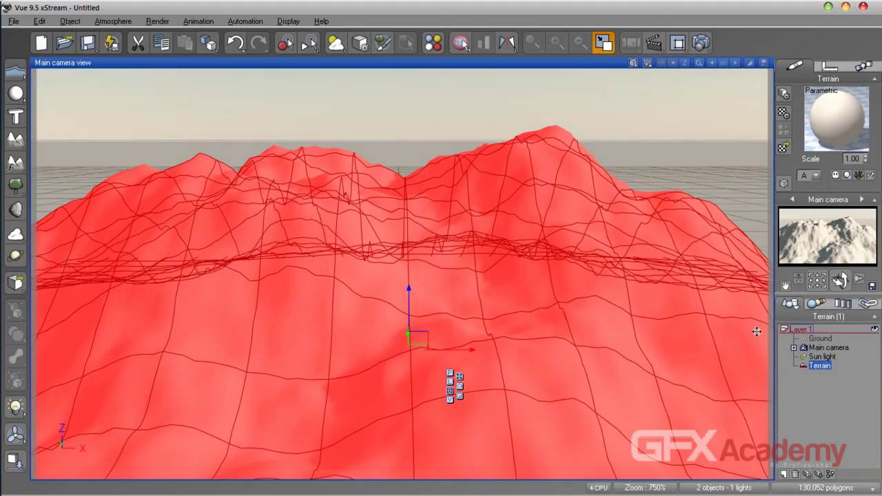
# Step: Change the Terrain's material type to EcoSystem and enable dynamic population
pyautogui.doubleClick(831, 117)
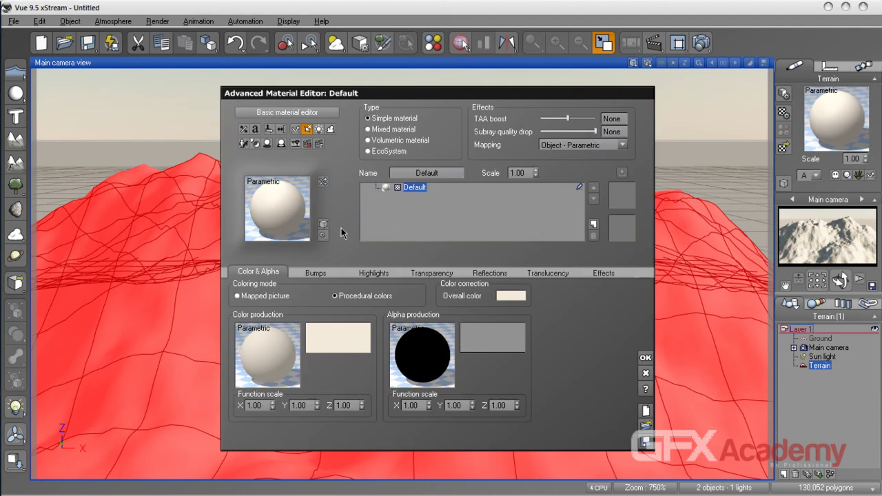
pyautogui.click(387, 151)
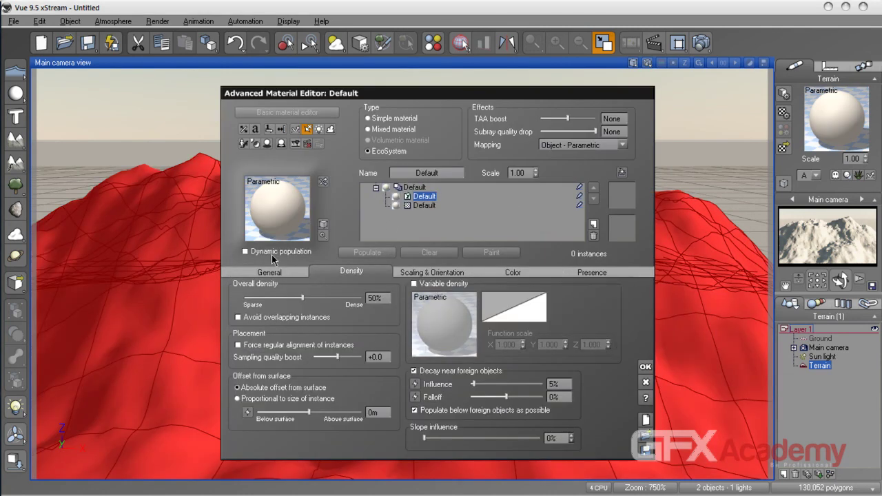
pyautogui.click(270, 275)
pyautogui.click(376, 439)
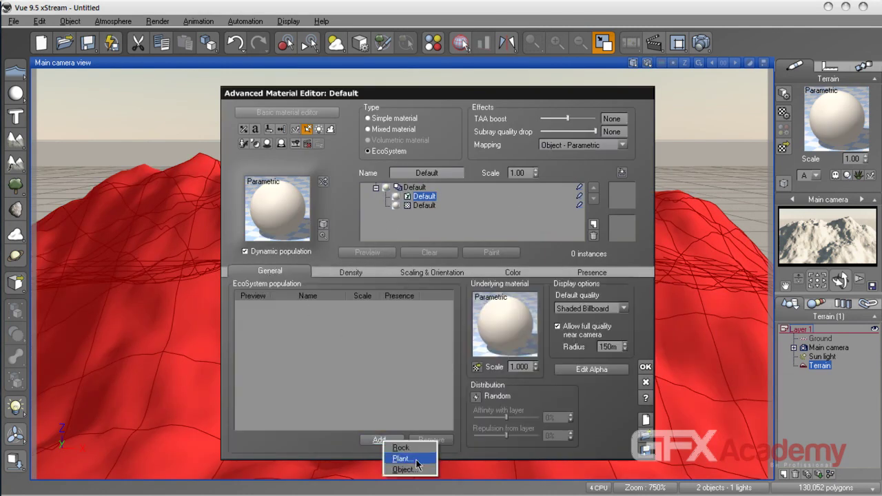
pyautogui.click(420, 468)
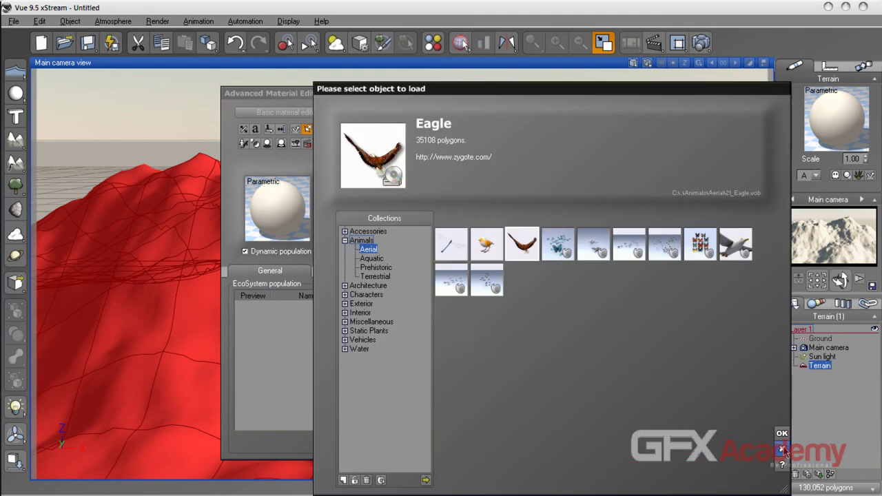
pyautogui.click(782, 449)
# Step: Add the Plum Tree plant to the Terrain's EcoSystem population and preview it on the mountain
pyautogui.click(386, 440)
pyautogui.click(413, 456)
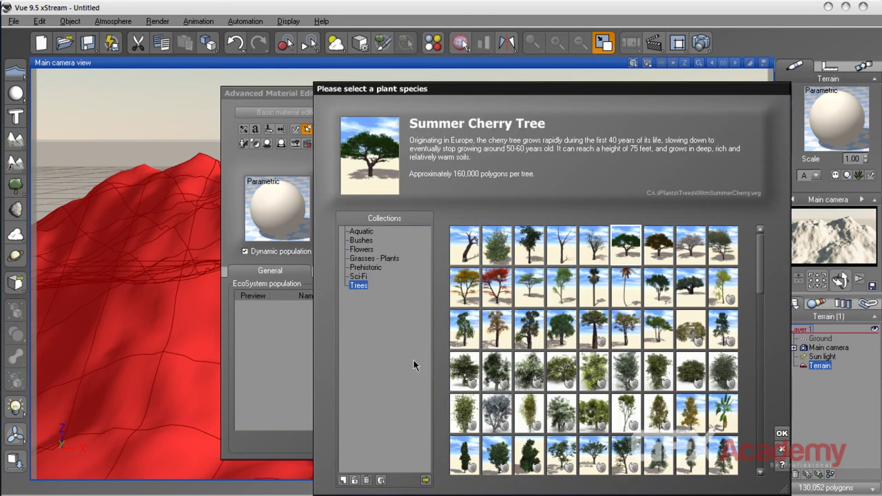
pyautogui.doubleClick(531, 246)
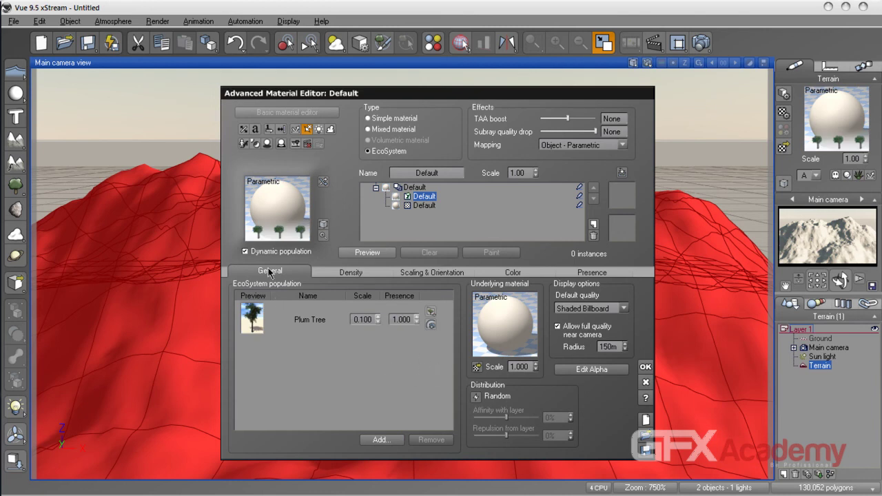
pyautogui.click(376, 253)
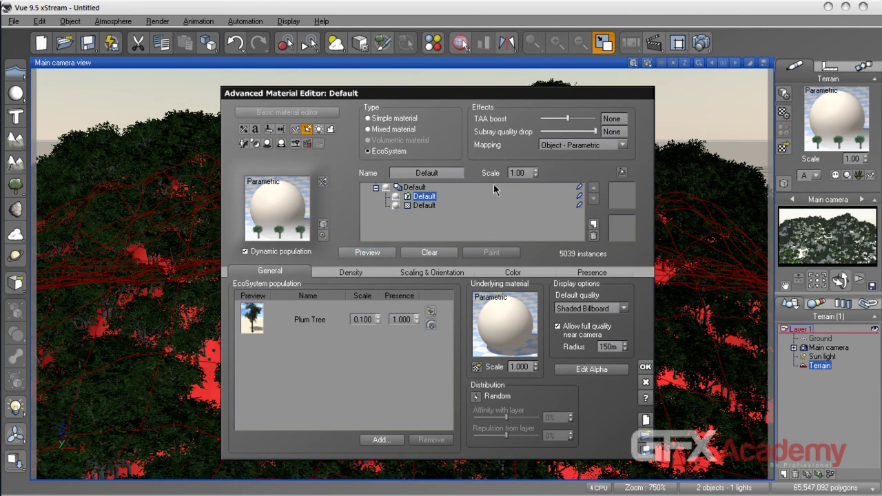
pyautogui.moveTo(431, 92); pyautogui.dragTo(568, 84)
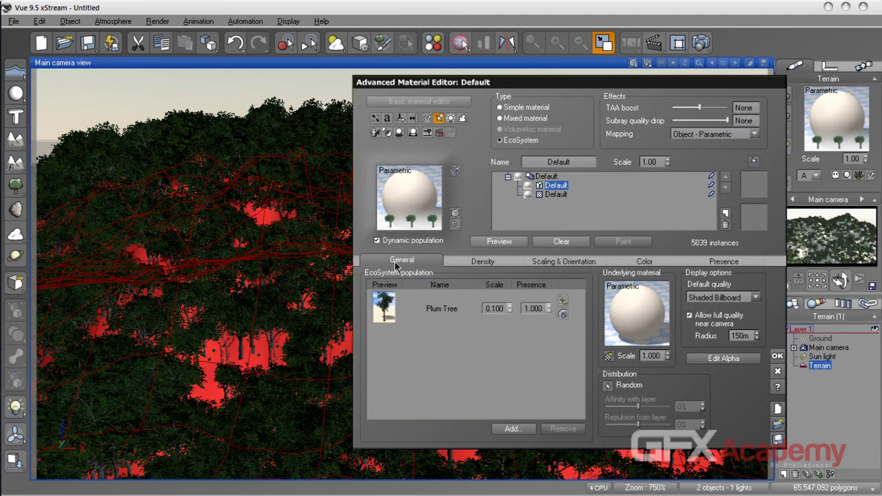
# Step: Set the Plum Tree EcoSystem's overall density to 80% and preview the denser population on the terrain
pyautogui.click(483, 261)
pyautogui.moveTo(440, 288); pyautogui.dragTo(468, 291)
pyautogui.click(506, 243)
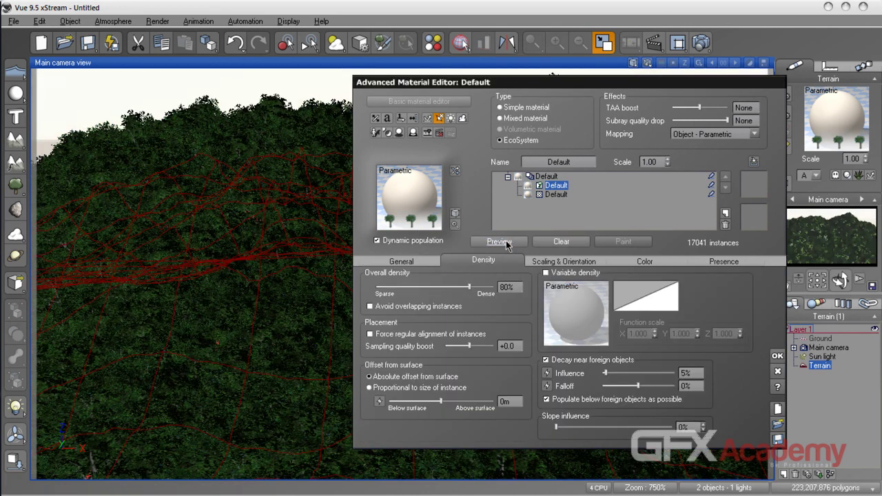
pyautogui.moveTo(531, 90); pyautogui.dragTo(391, 105)
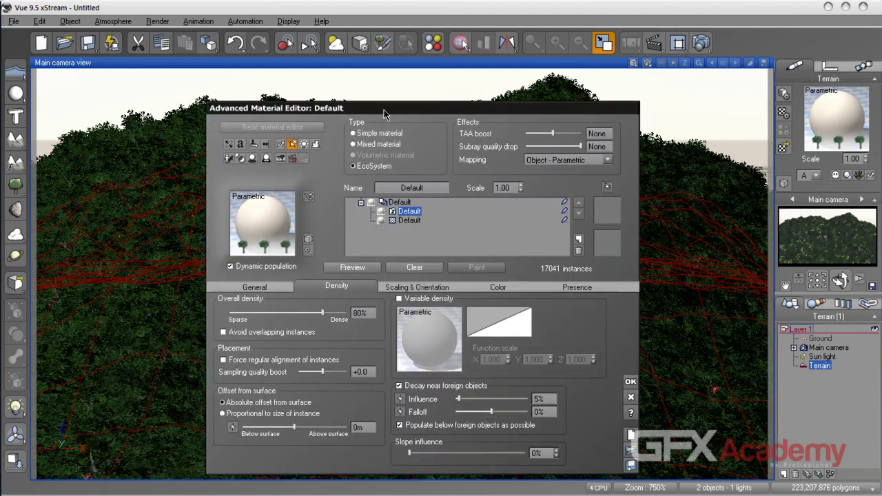
# Step: Add the Yellow Maple Tree plant to the Terrain's EcoSystem population alongside the Plum Tree
pyautogui.click(237, 277)
pyautogui.click(371, 443)
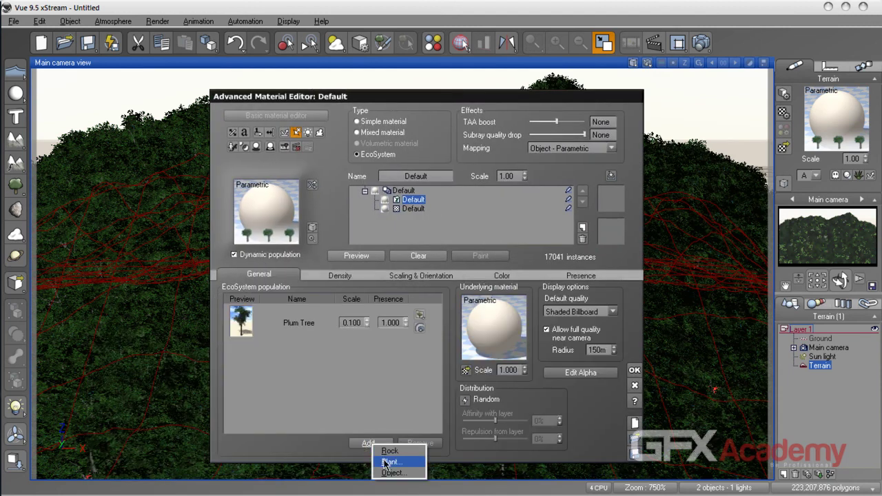
pyautogui.click(386, 460)
pyautogui.click(473, 298)
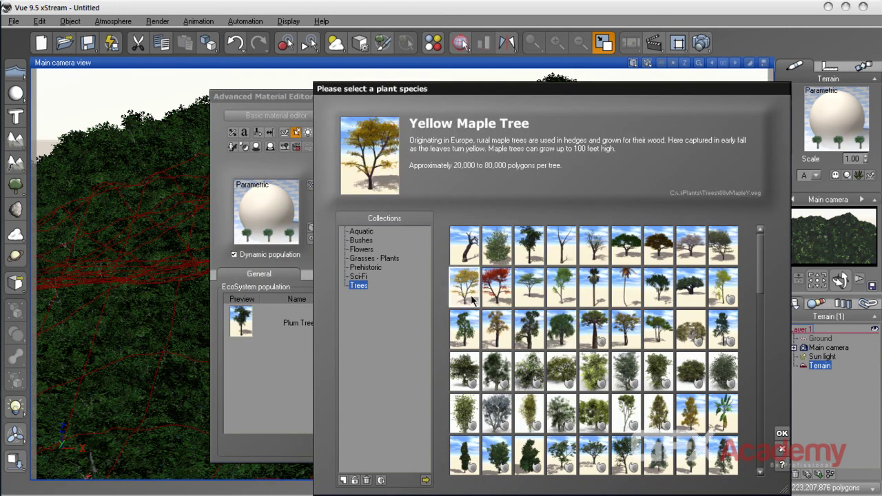
pyautogui.click(782, 433)
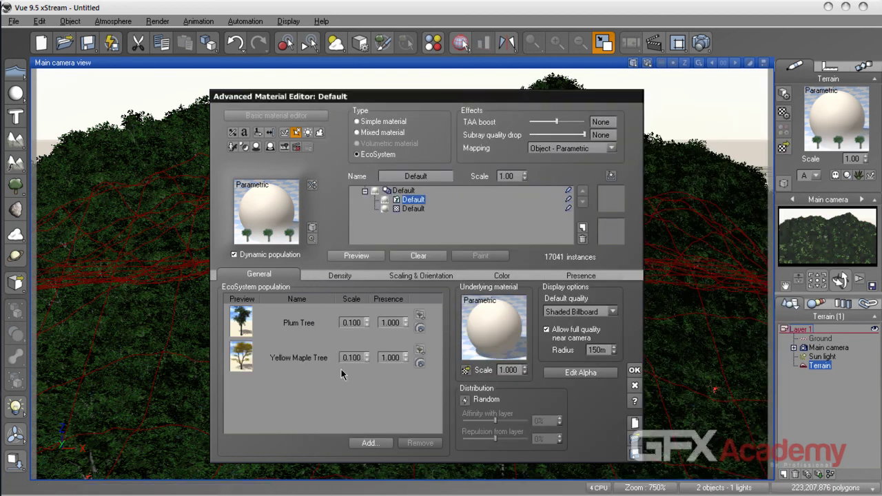
# Step: Clear the existing instances and preview the mixed Plum Tree and Yellow Maple Tree population on the terrain
pyautogui.click(411, 260)
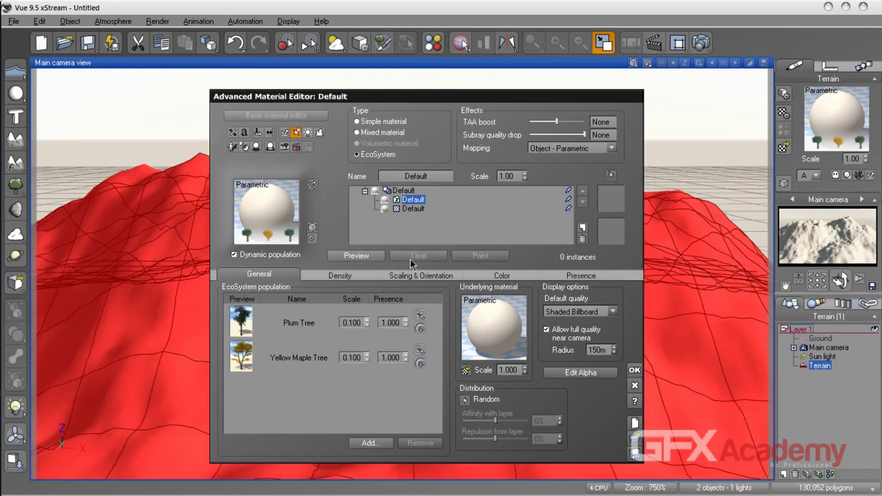
pyautogui.click(355, 256)
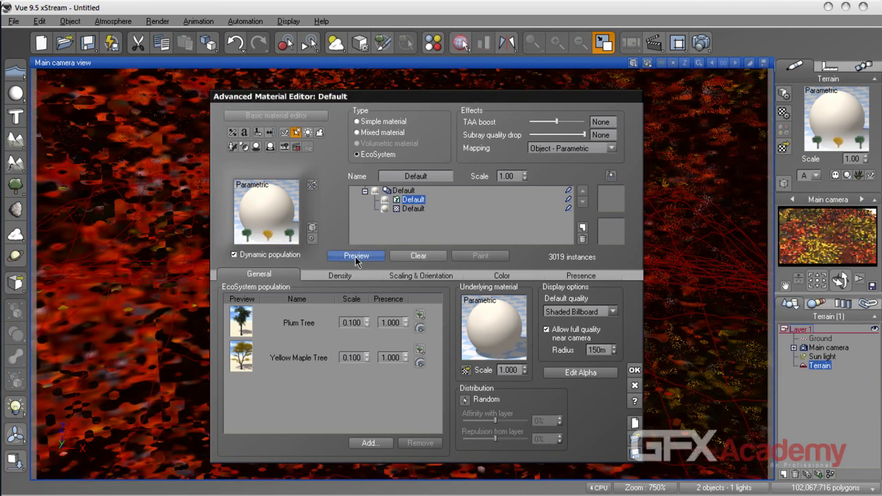
pyautogui.moveTo(382, 98); pyautogui.dragTo(445, 100)
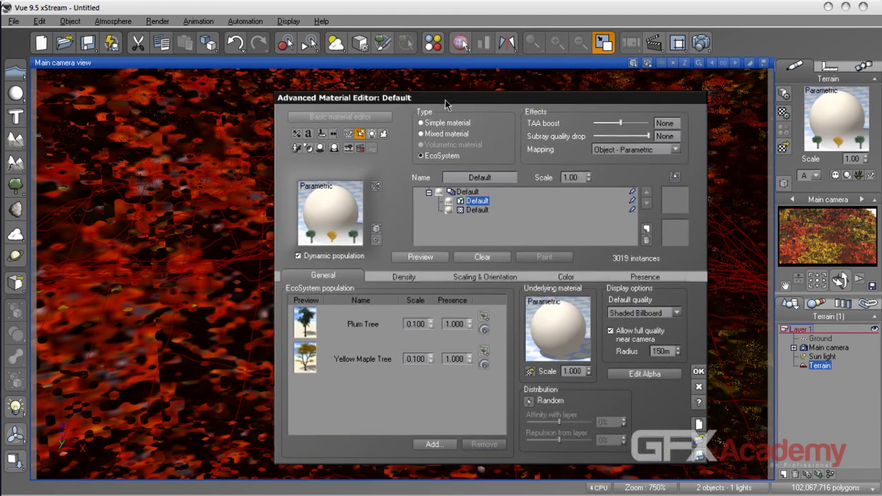
# Step: Set the EcoSystem's sampling quality boost to +1.9 and preview the population across the whole mountain
pyautogui.click(417, 279)
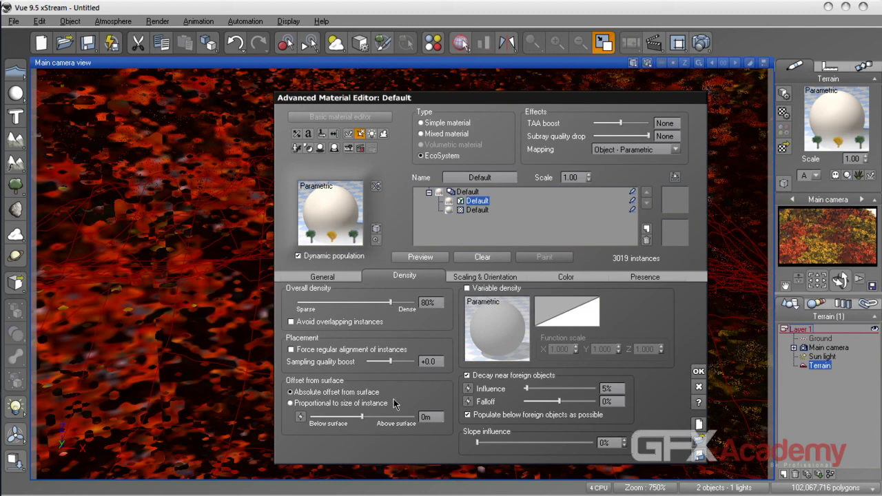
pyautogui.moveTo(390, 363); pyautogui.dragTo(402, 363)
pyautogui.click(418, 258)
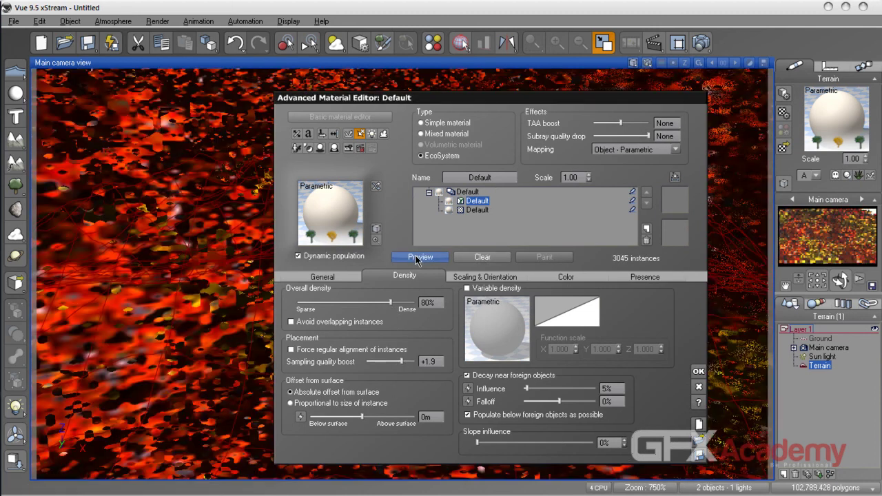
pyautogui.click(797, 280)
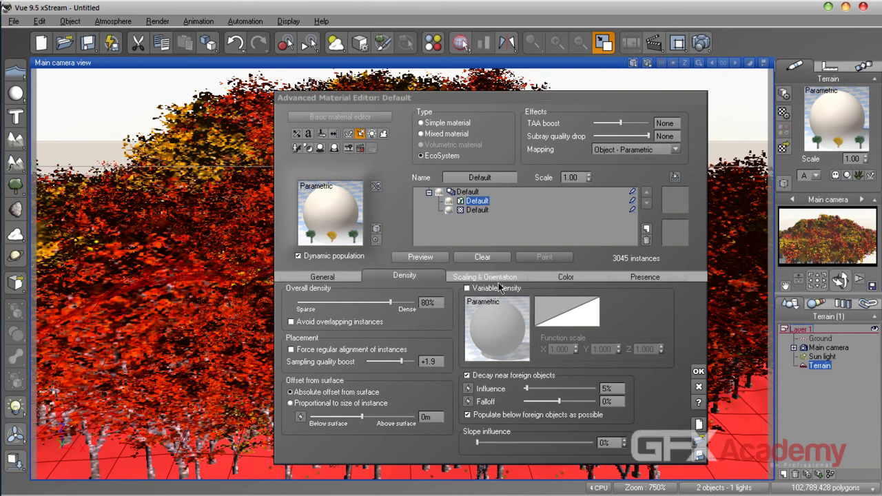
# Step: Set the lower limit of the tree layer's altitude range to -0.42 and preview the trees around the mountain's summit
pyautogui.click(636, 283)
pyautogui.moveTo(480, 99); pyautogui.dragTo(520, 83)
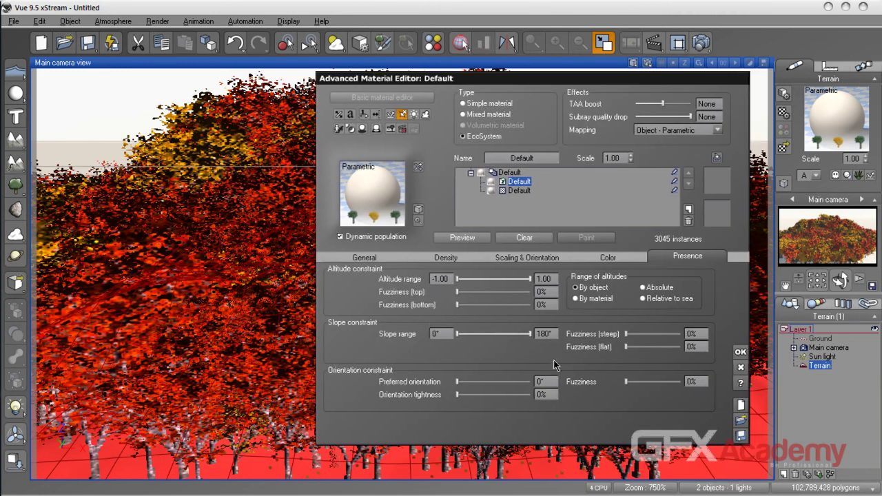
pyautogui.moveTo(460, 279); pyautogui.dragTo(478, 280)
pyautogui.click(474, 238)
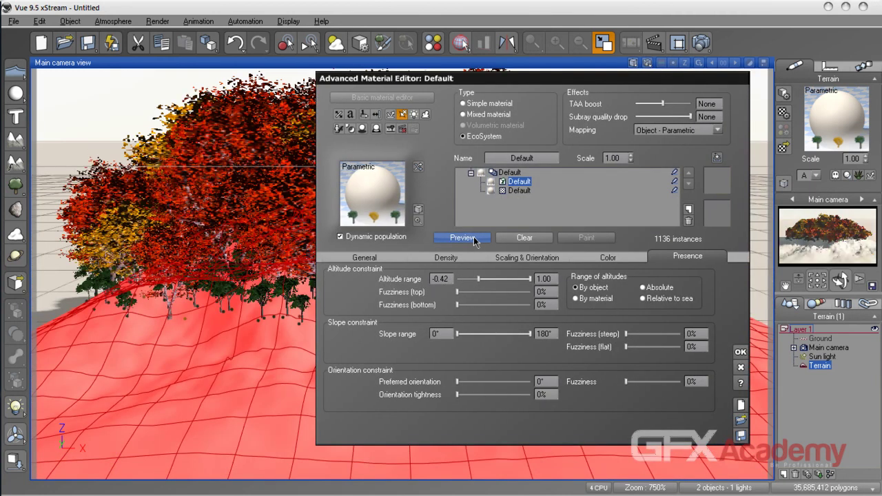
pyautogui.moveTo(569, 84); pyautogui.dragTo(466, 364)
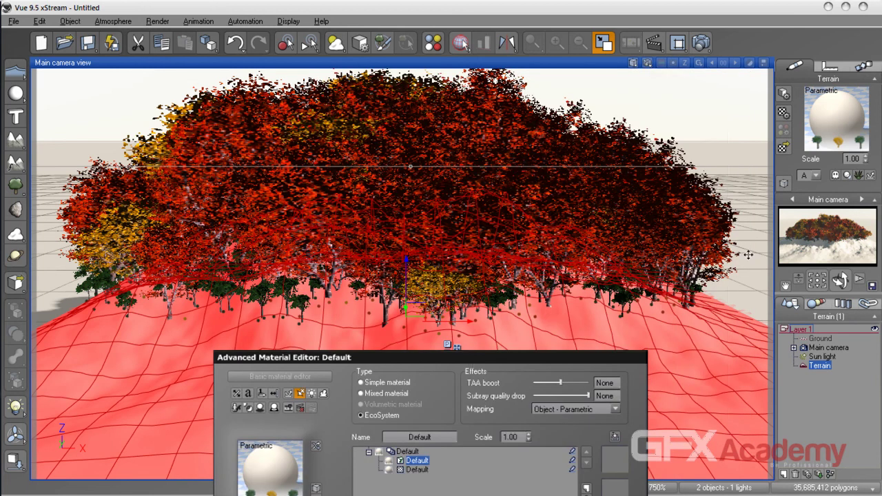
pyautogui.moveTo(569, 369); pyautogui.dragTo(673, 163)
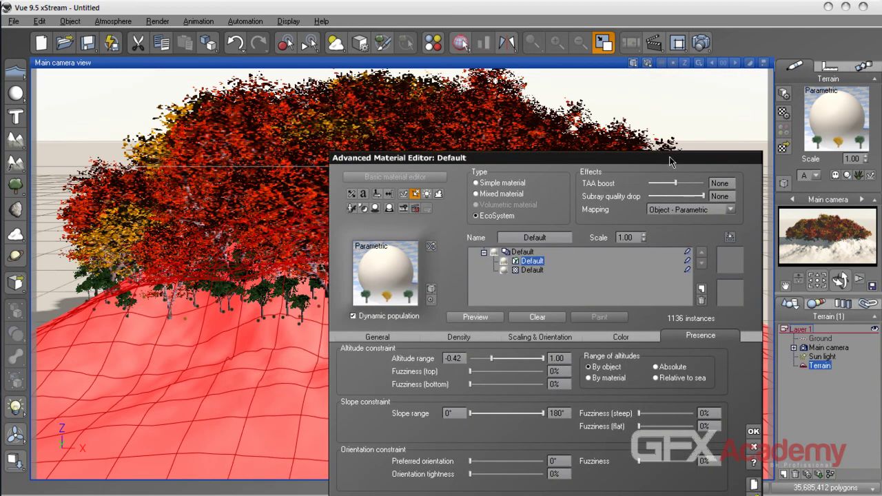
pyautogui.moveTo(618, 163); pyautogui.dragTo(611, 129)
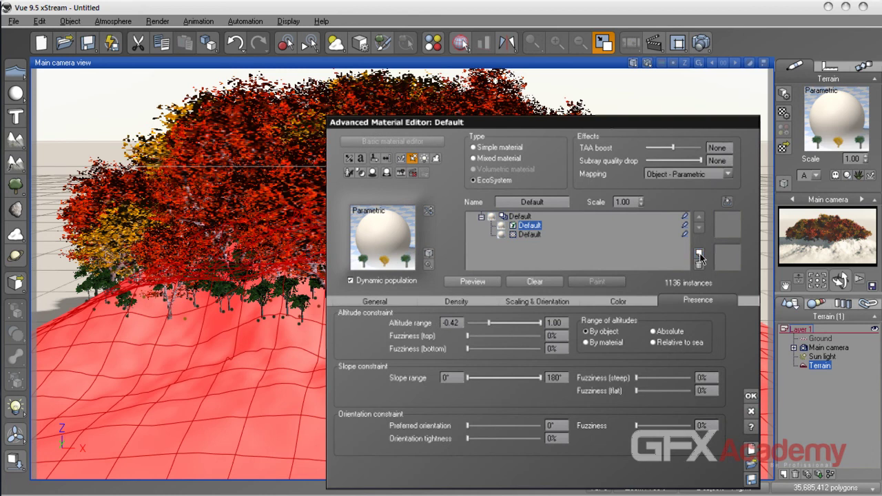
# Step: Add a layer with the plain grey Basic material to the Terrain's material and make it an EcoSystem with dynamic population
pyautogui.click(700, 257)
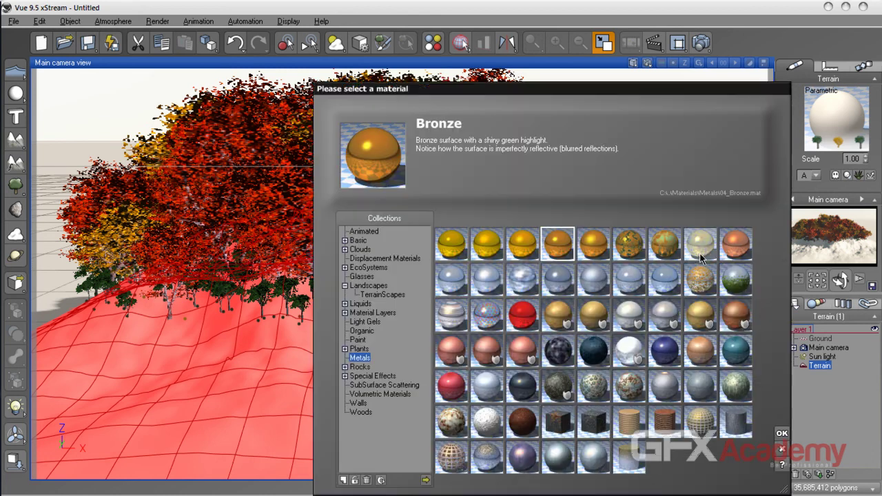
pyautogui.click(357, 240)
pyautogui.click(520, 252)
pyautogui.click(487, 247)
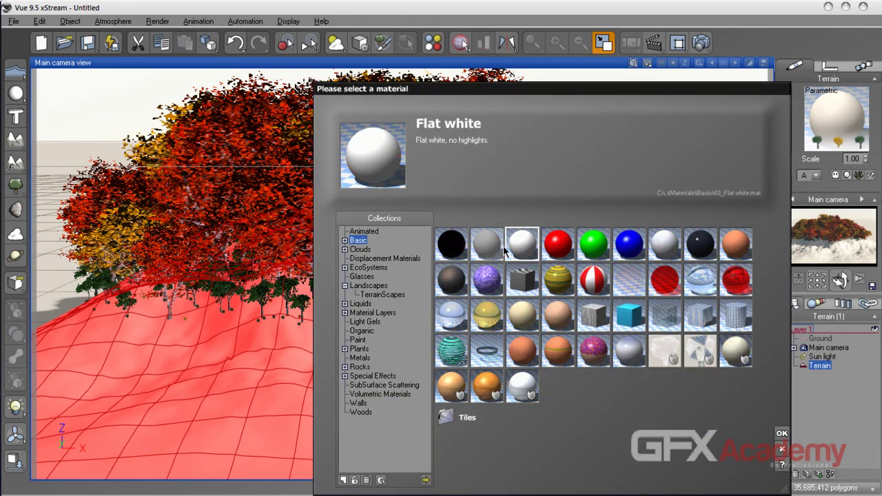
pyautogui.click(782, 434)
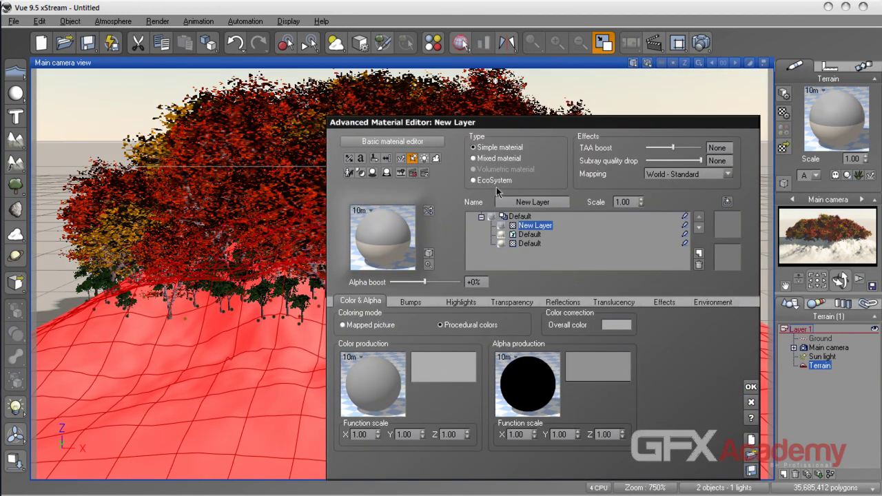
pyautogui.click(473, 180)
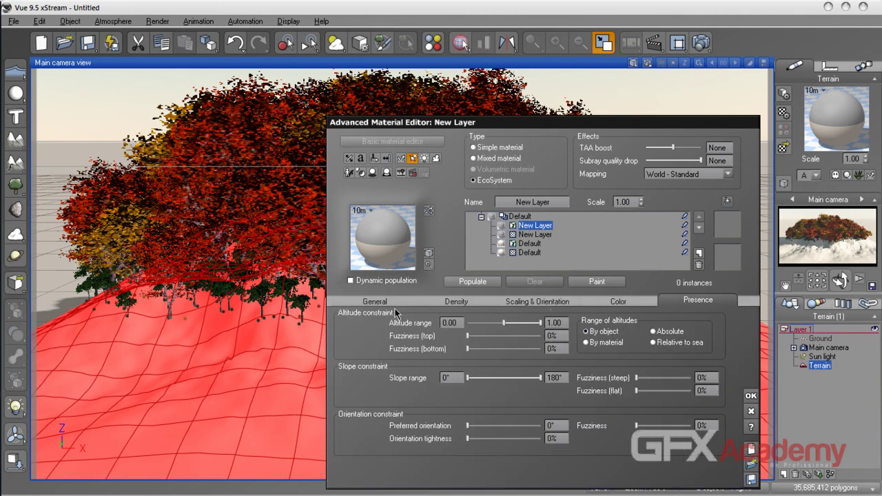
pyautogui.click(381, 281)
# Step: Add the Umbrella Acacia plant to the new layer's EcoSystem population and preview it on the terrain
pyautogui.click(376, 303)
pyautogui.click(486, 469)
pyautogui.click(508, 461)
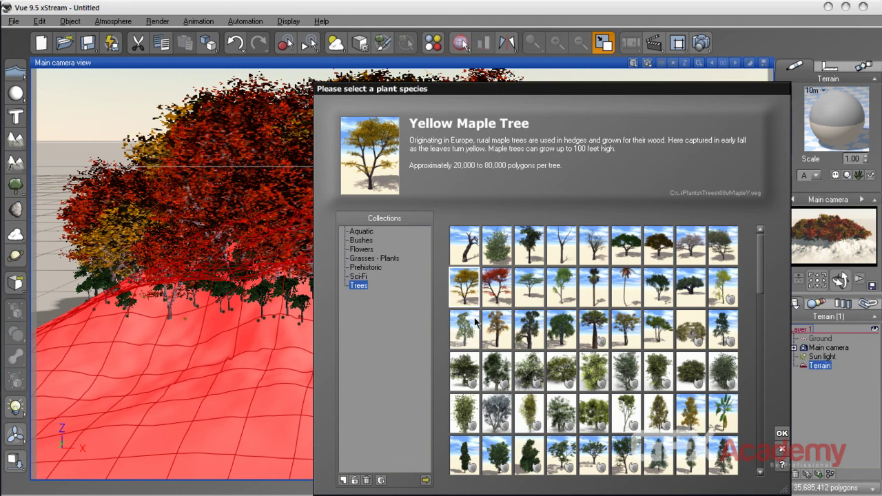
pyautogui.click(529, 282)
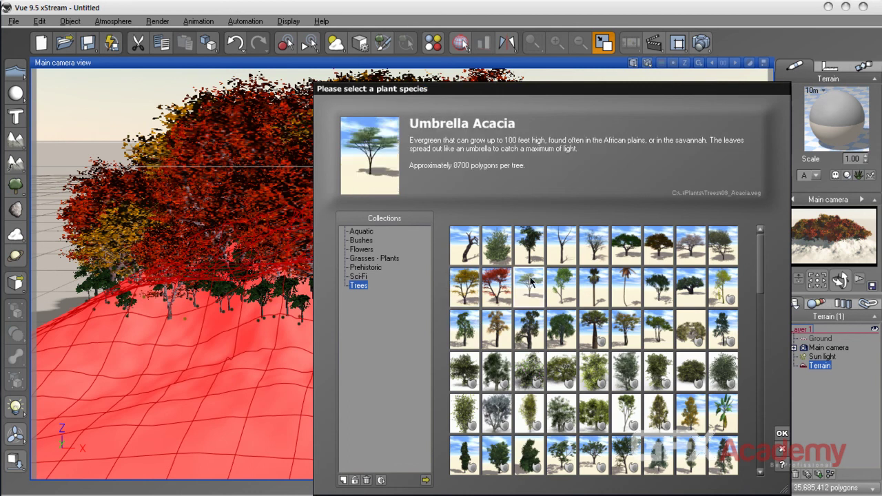
pyautogui.click(783, 434)
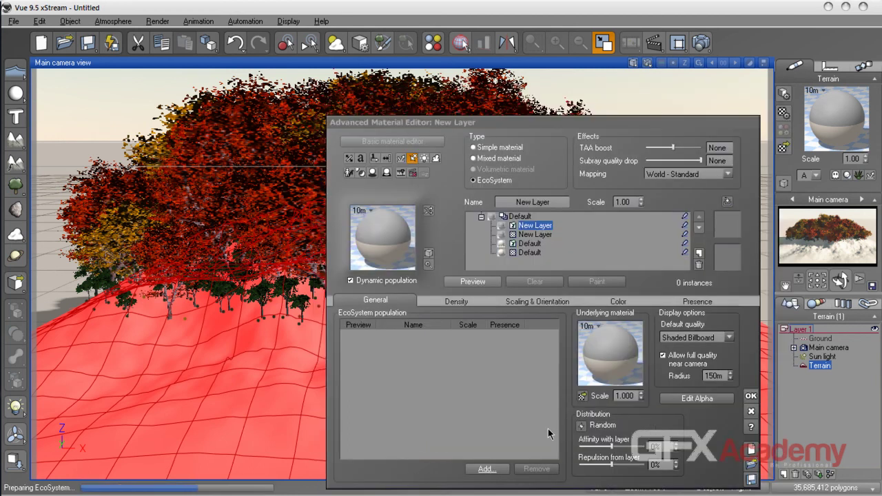
pyautogui.click(470, 282)
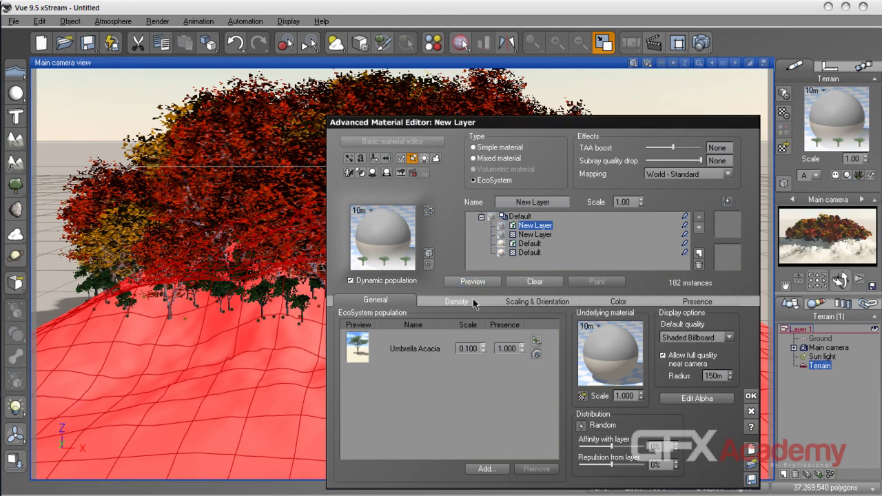
# Step: Limit the Umbrella Acacia layer's altitude range to -0.96 through -0.04 and preview it on the lower slopes
pyautogui.click(517, 304)
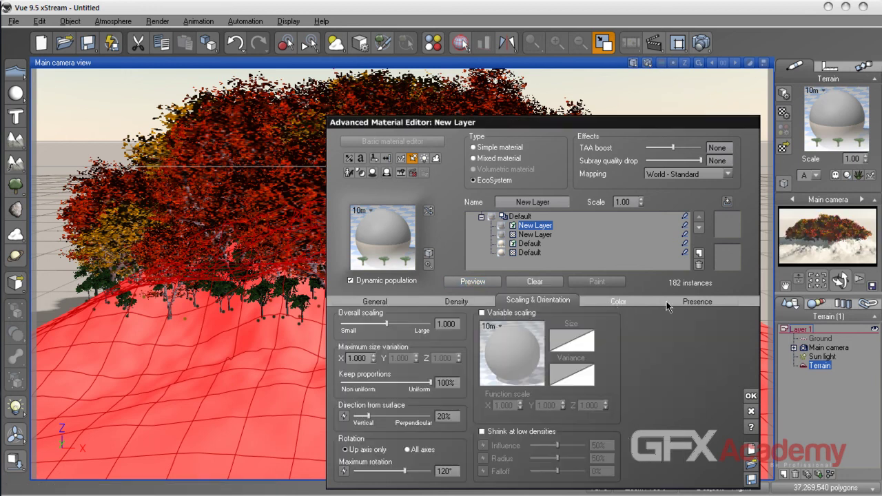
pyautogui.click(696, 301)
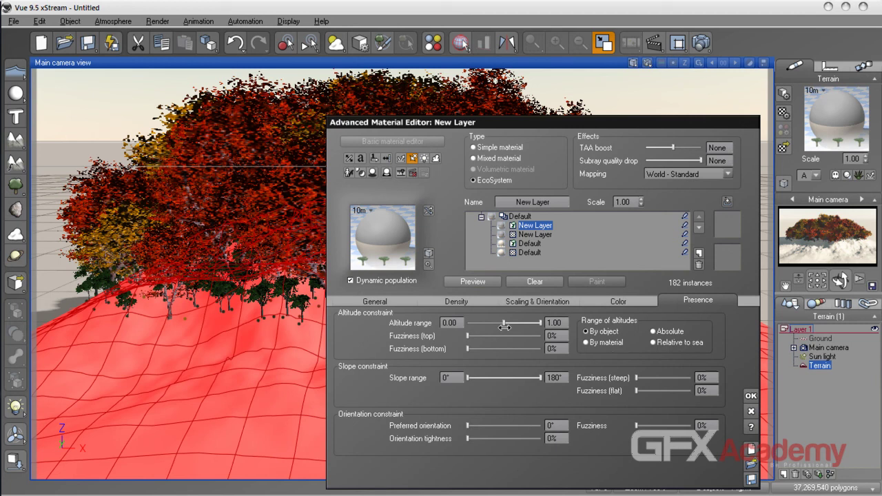
pyautogui.moveTo(504, 323); pyautogui.dragTo(469, 323)
pyautogui.click(473, 282)
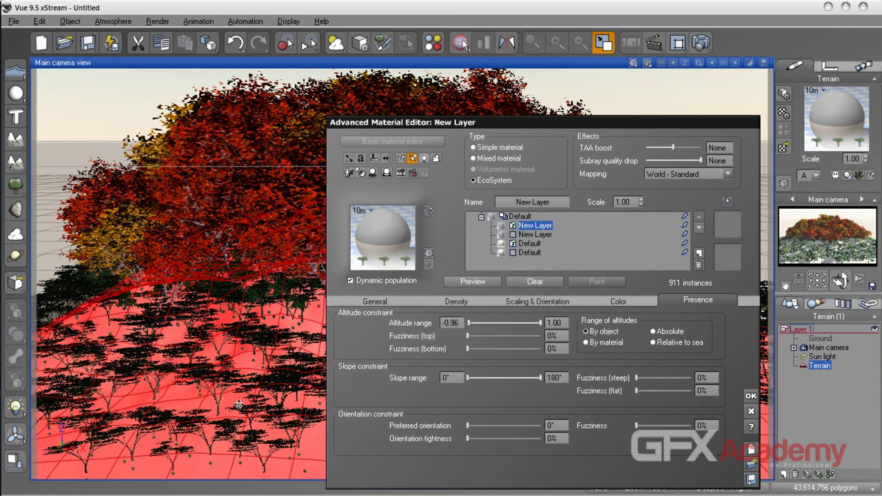
pyautogui.moveTo(538, 325); pyautogui.dragTo(516, 324)
pyautogui.click(478, 283)
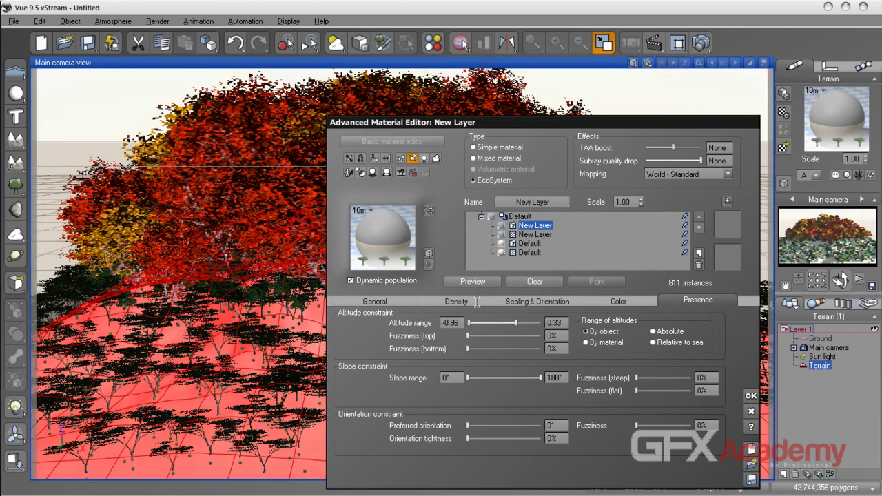
pyautogui.moveTo(516, 324); pyautogui.dragTo(501, 324)
pyautogui.click(482, 280)
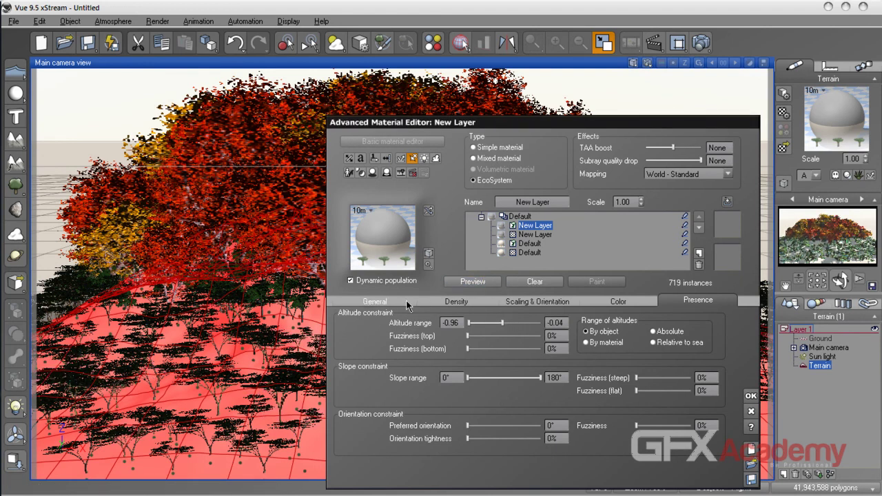
# Step: Preview the Umbrella Acacia layer at 81% overall density, and raise the density to 87%
pyautogui.click(452, 303)
pyautogui.moveTo(443, 326); pyautogui.dragTo(445, 326)
pyautogui.click(459, 285)
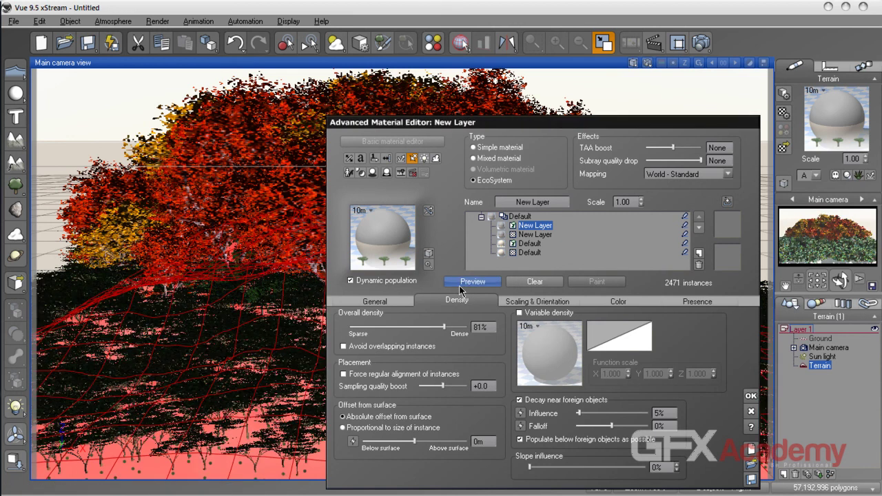
pyautogui.moveTo(444, 326); pyautogui.dragTo(450, 328)
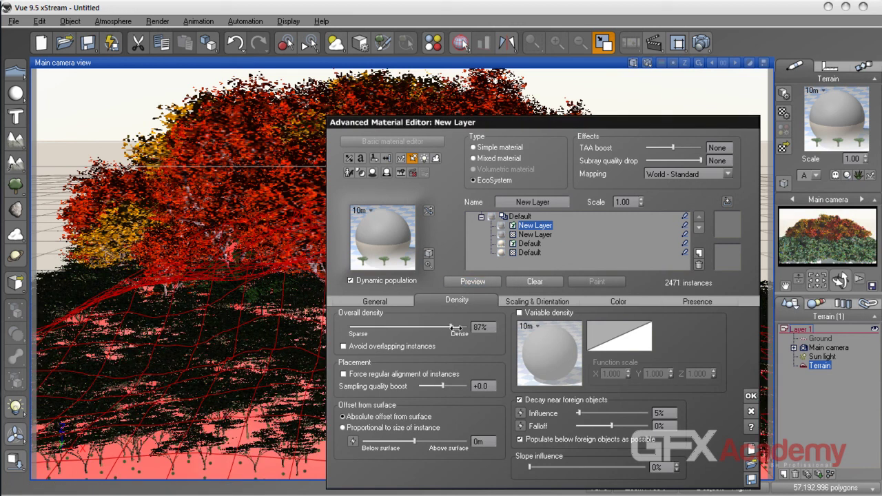
# Step: Set the Umbrella Acacia layer's overall scaling to 1.533 and preview the larger trees
pyautogui.click(538, 302)
pyautogui.moveTo(389, 322); pyautogui.dragTo(397, 324)
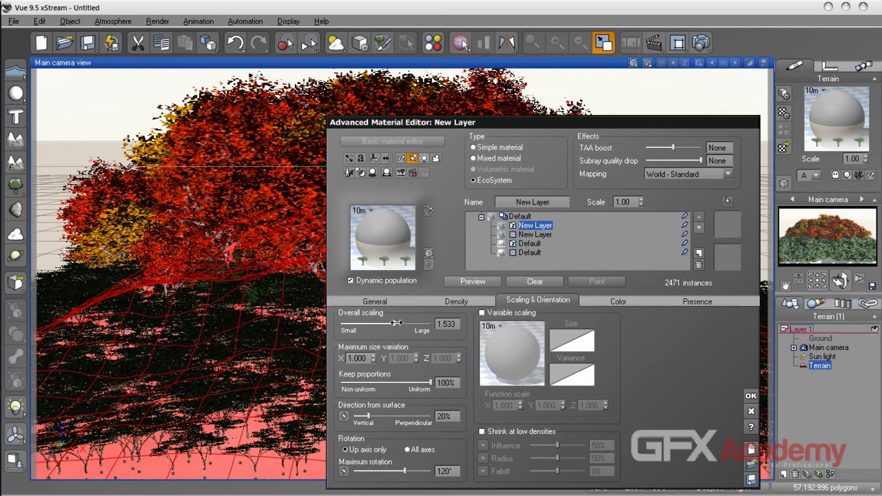
pyautogui.click(478, 285)
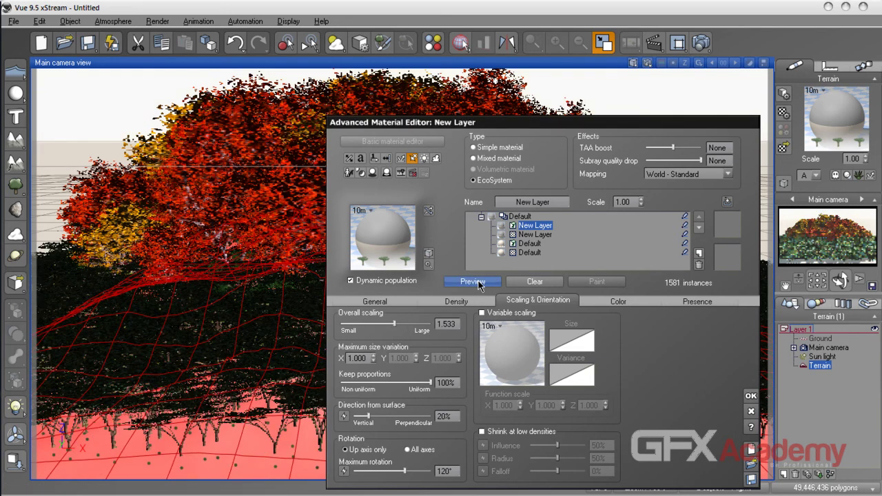
# Step: Set the acacia layer's upper altitude limit to 0.47, with 9% top and 19% bottom fuzziness, and preview the population
pyautogui.click(487, 304)
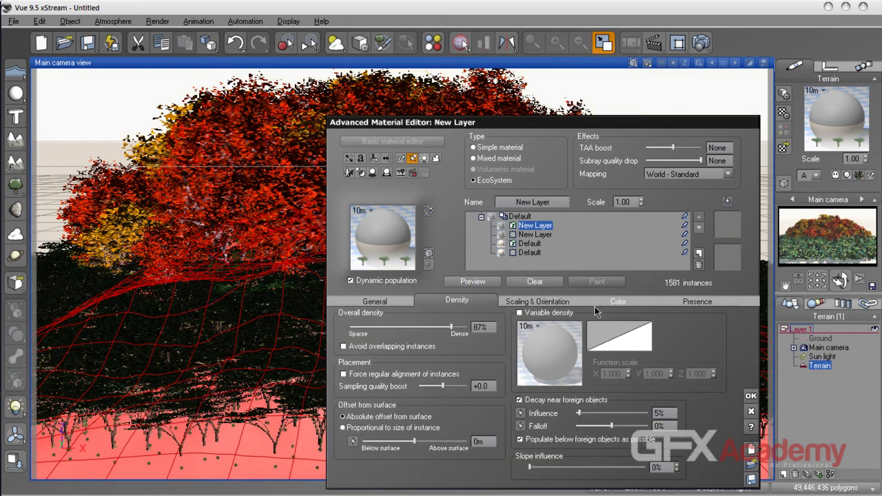
pyautogui.click(697, 307)
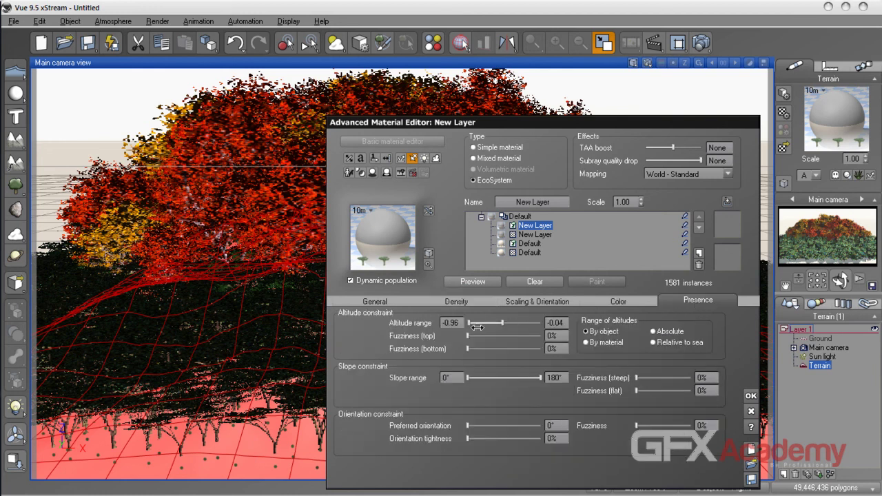
pyautogui.moveTo(503, 324); pyautogui.dragTo(521, 324)
pyautogui.click(473, 282)
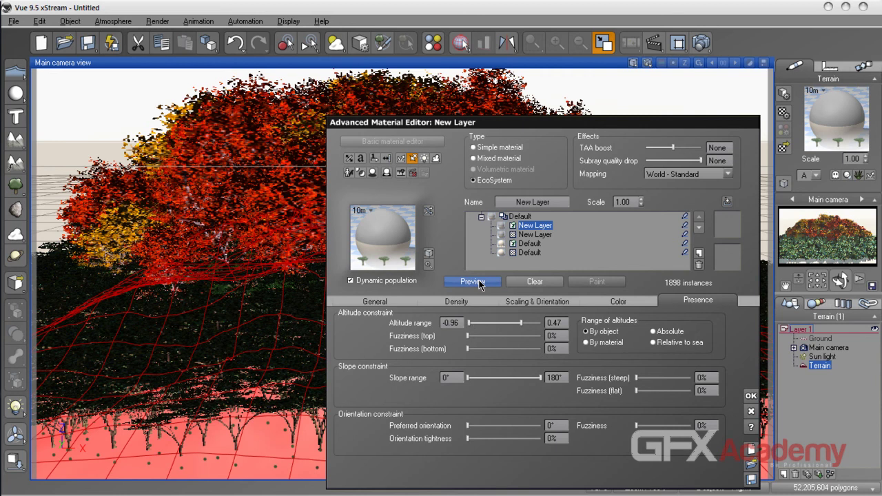
pyautogui.moveTo(468, 337); pyautogui.dragTo(480, 349)
pyautogui.click(464, 285)
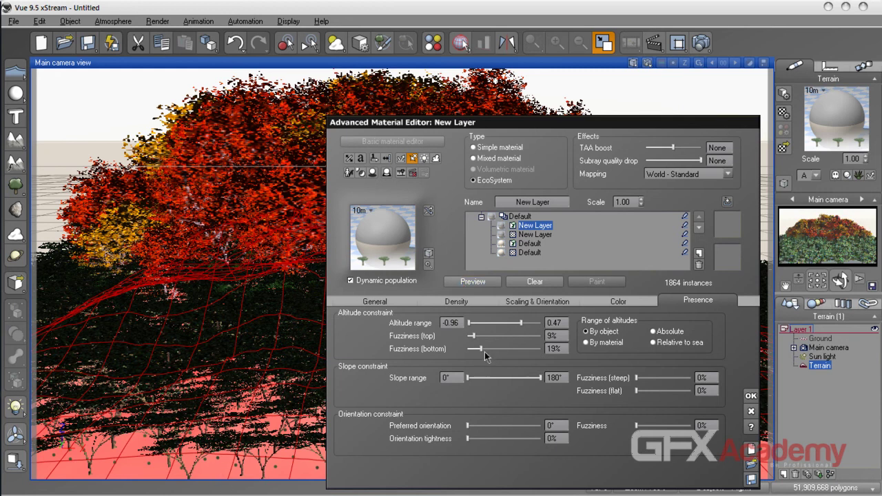
# Step: Set the acacia layer's bottom altitude fuzziness to 33% and its overall density to 95%, previewing the population
pyautogui.moveTo(481, 350); pyautogui.dragTo(489, 351)
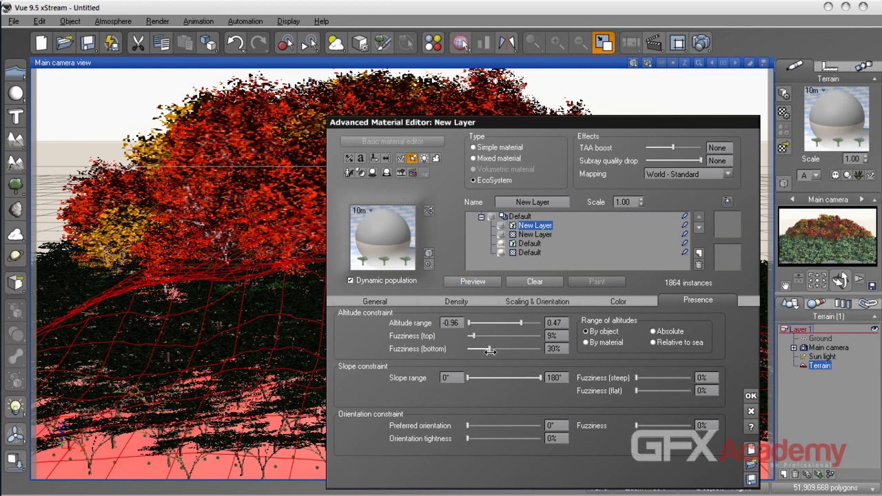
pyautogui.click(477, 282)
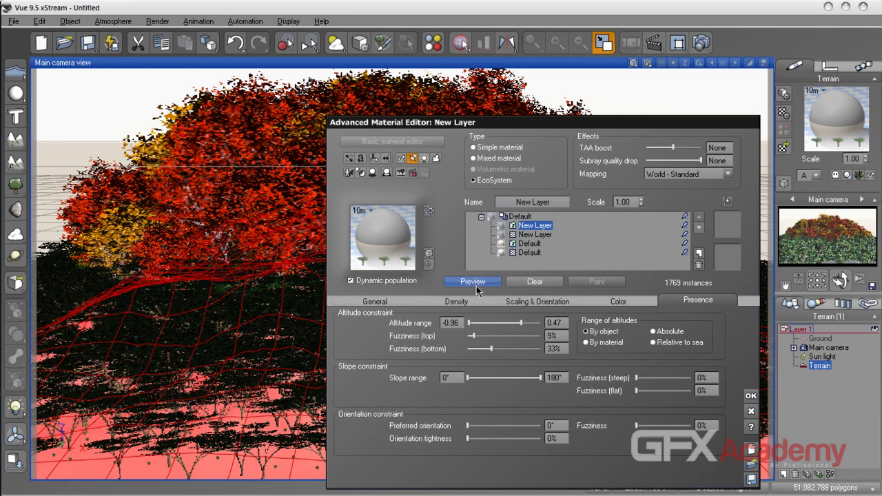
pyautogui.click(493, 308)
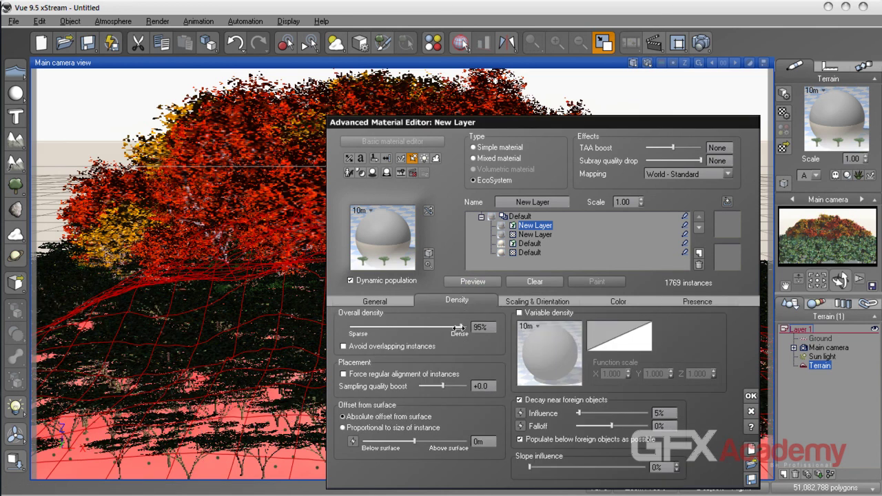
pyautogui.click(483, 283)
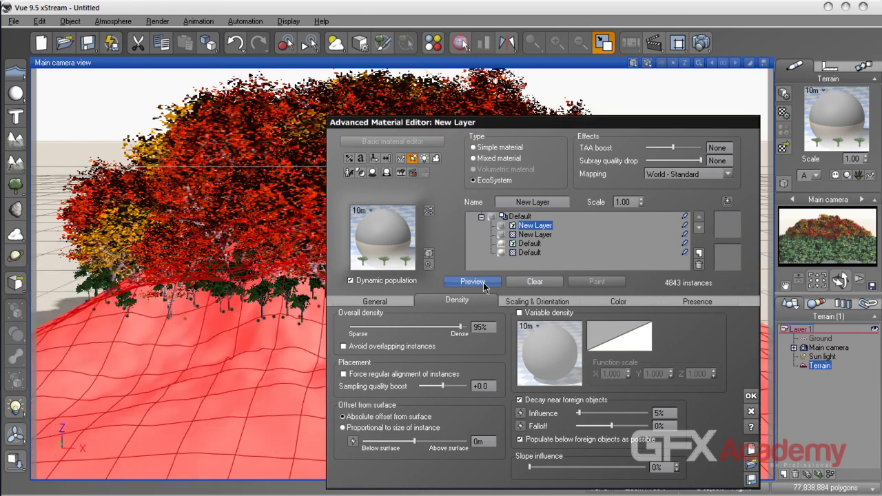
# Step: Accept the layered EcoSystem material and render the terrain from the main camera
pyautogui.click(752, 397)
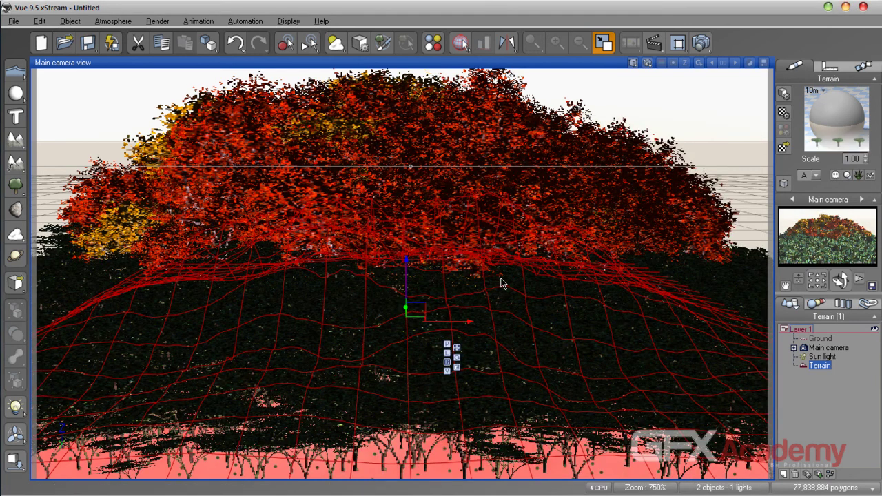
pyautogui.click(701, 43)
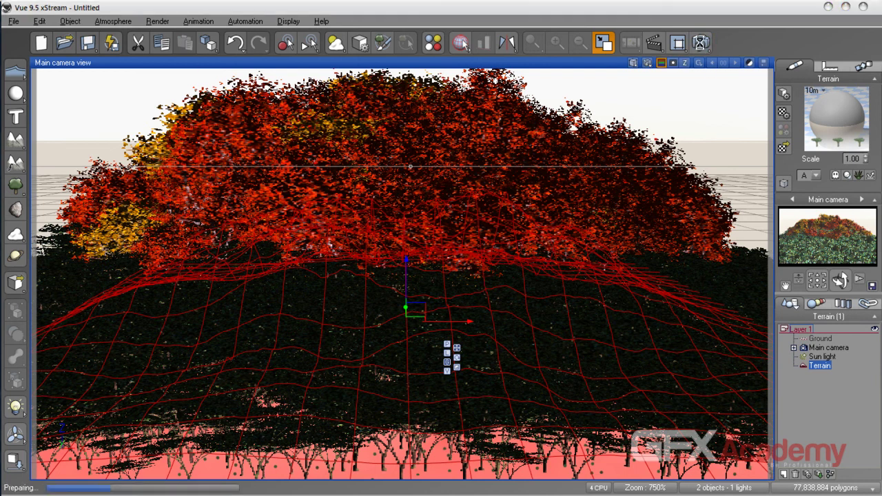